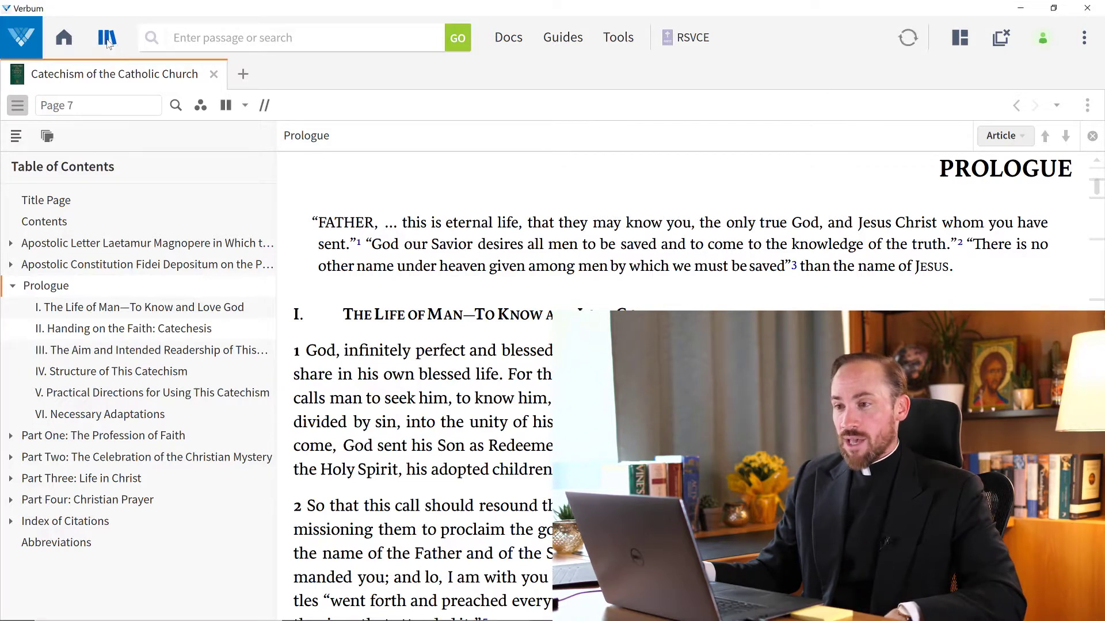
Search the library for 'catechism', narrow it to 'ccc', and open the Catechism of the Catholic Church.
click(107, 40)
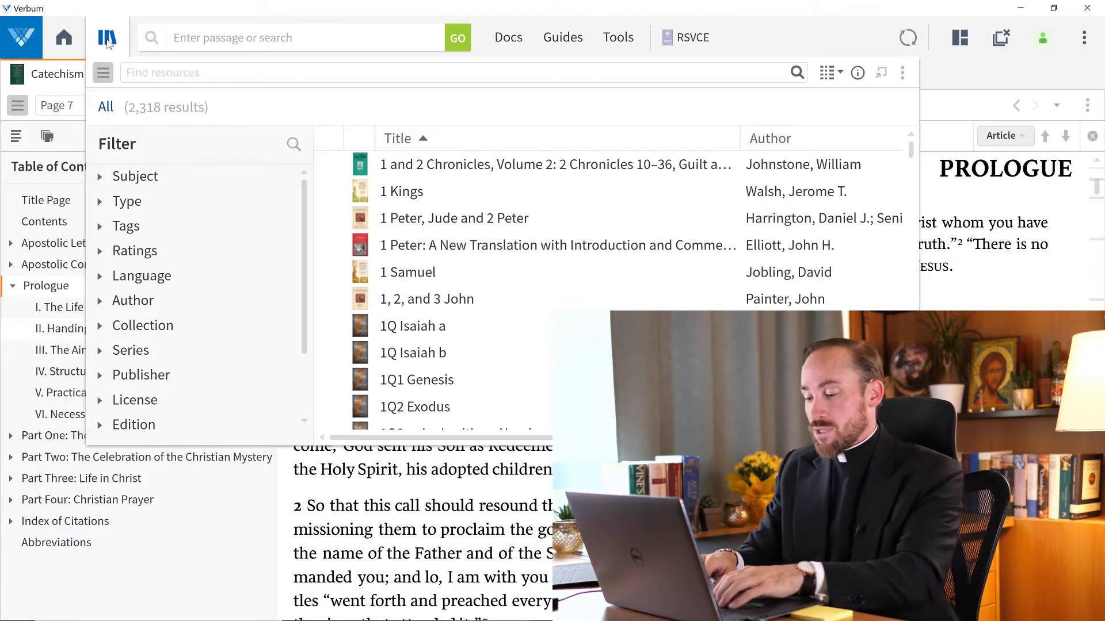
text(catechism)
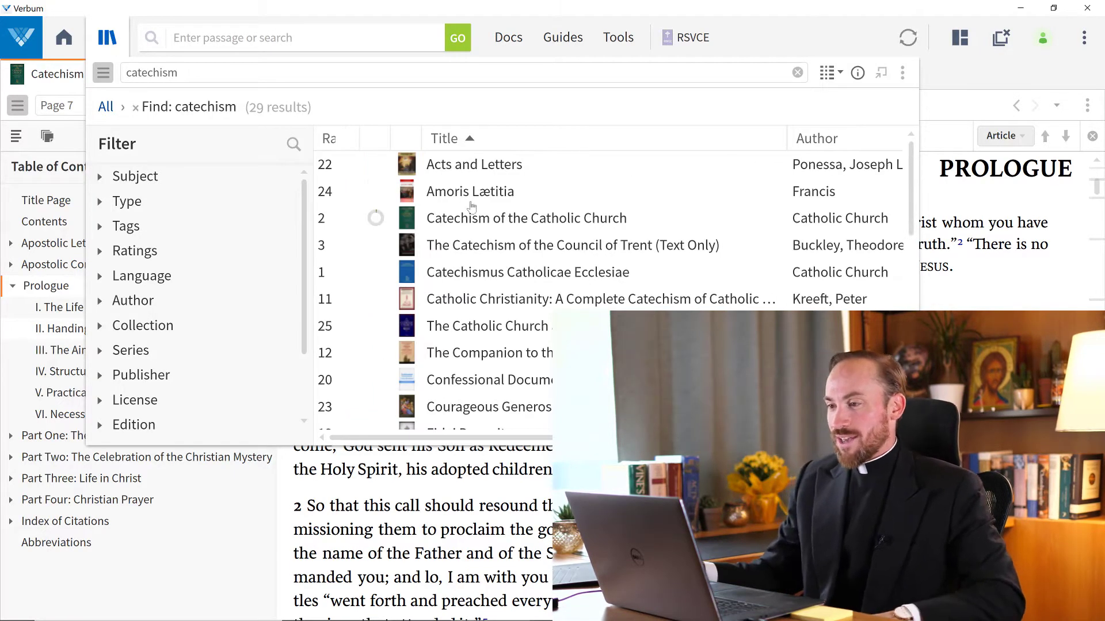
mouse_move(477, 222)
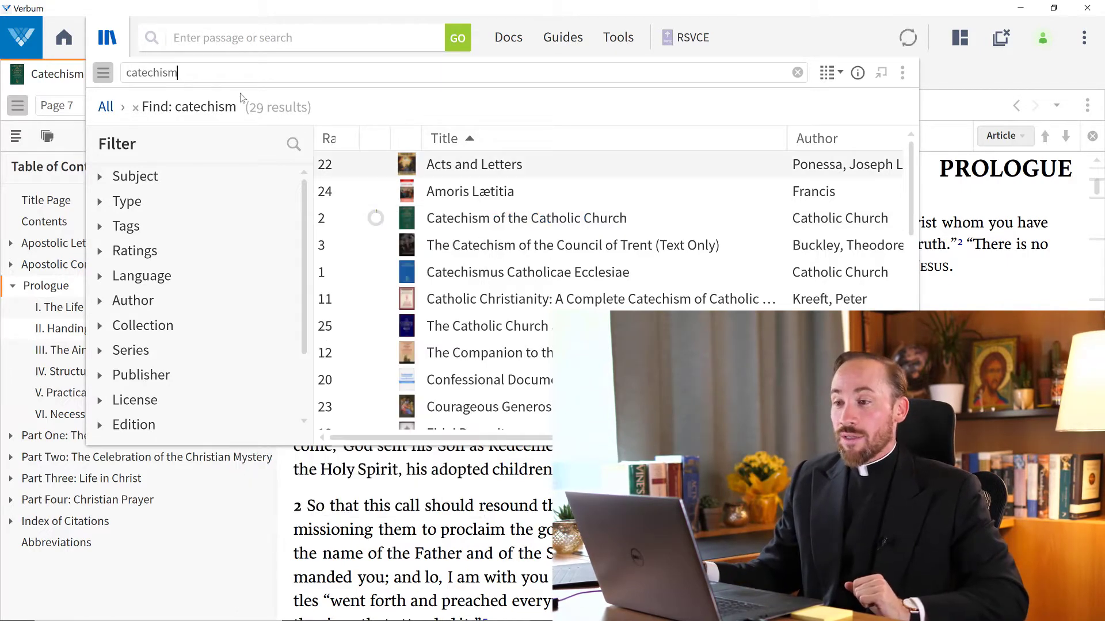
double_click(118, 76)
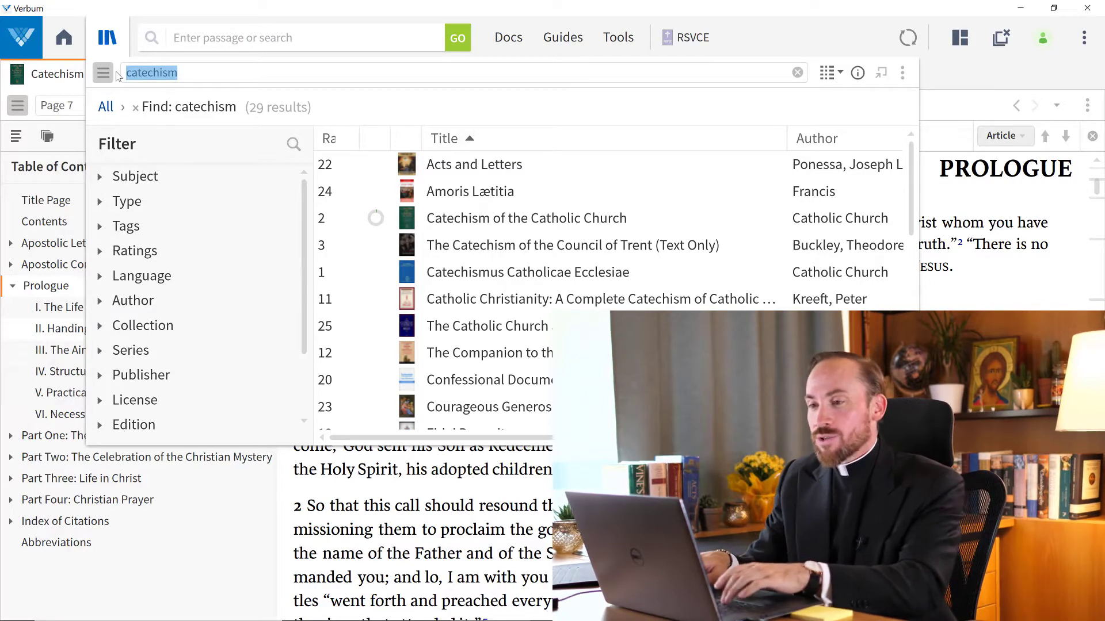
text(ccc)
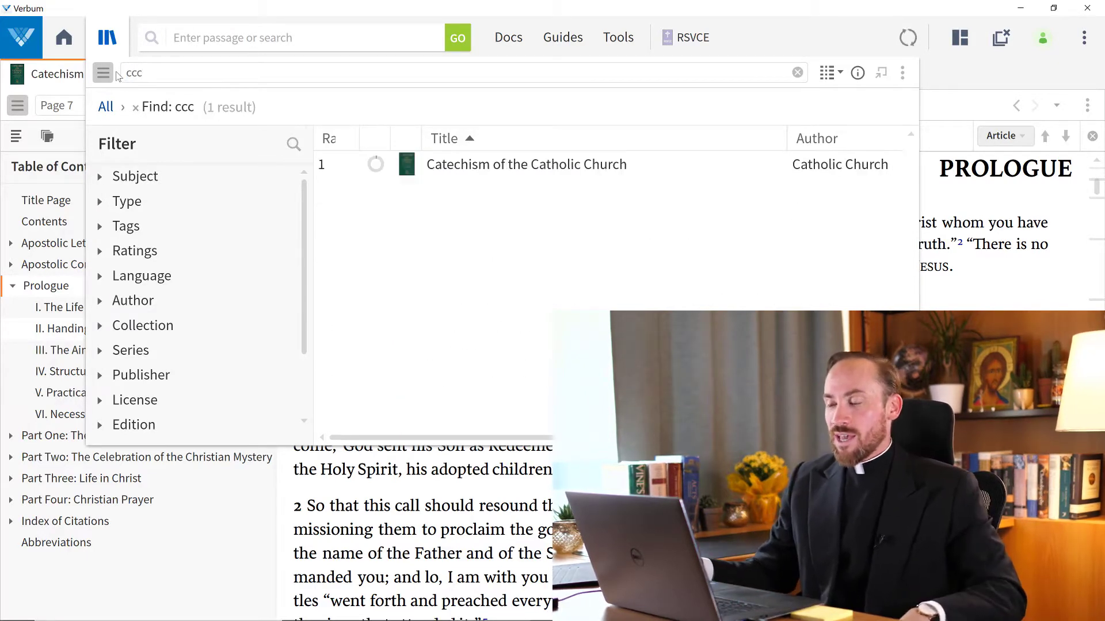
click(457, 167)
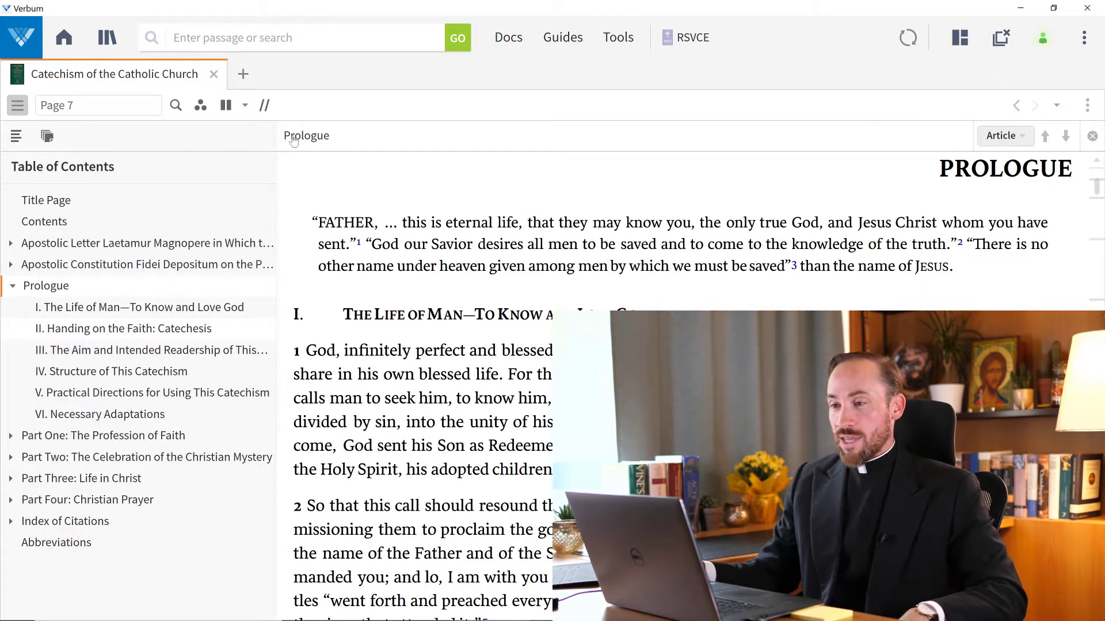
Close the Catechism tab, reopen it from a quick 'ccc' search, and widen it to fill the window.
click(213, 74)
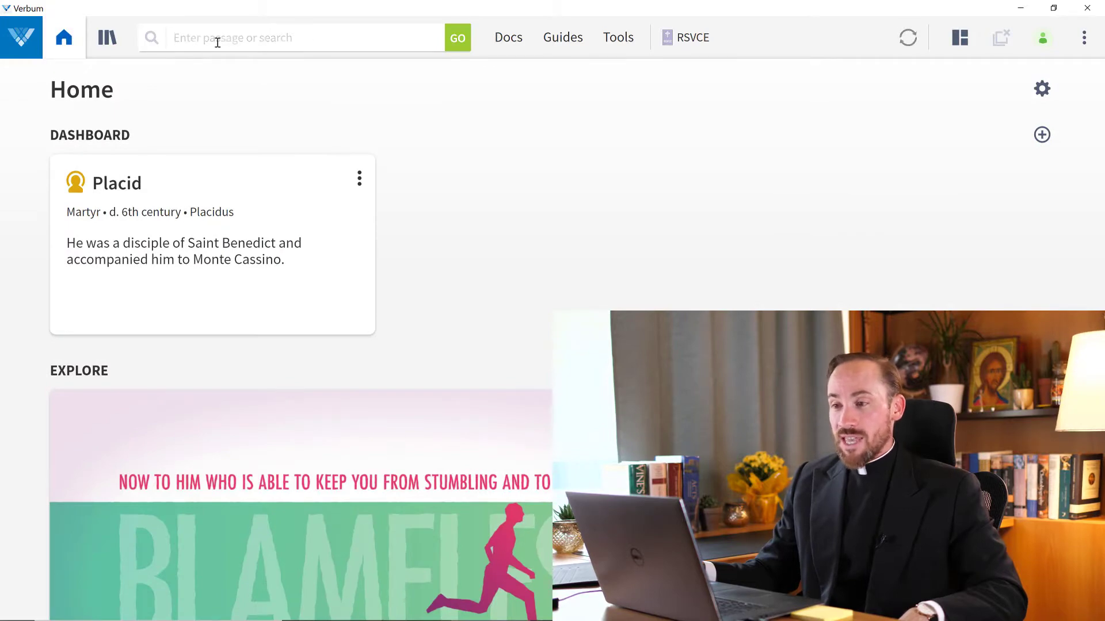
text(ccc)
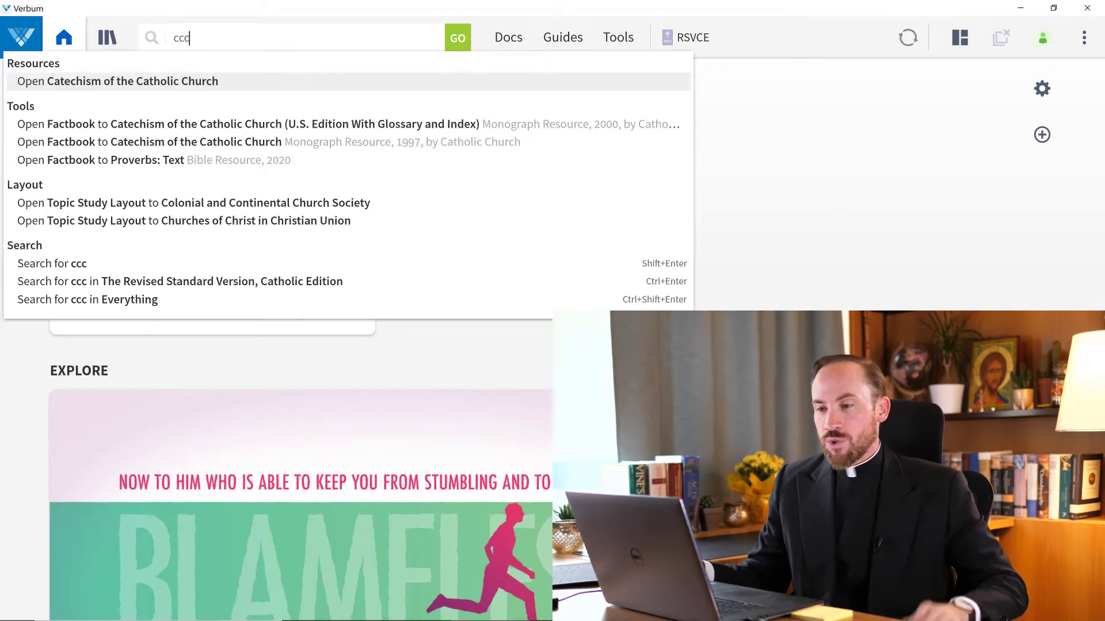
mouse_move(64, 86)
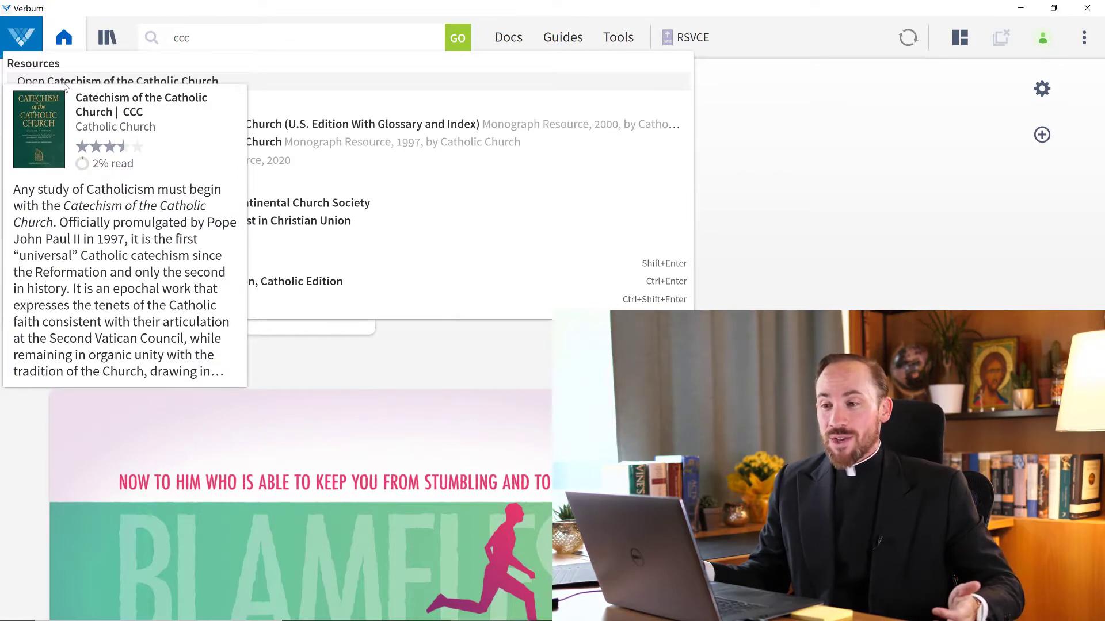
click(64, 86)
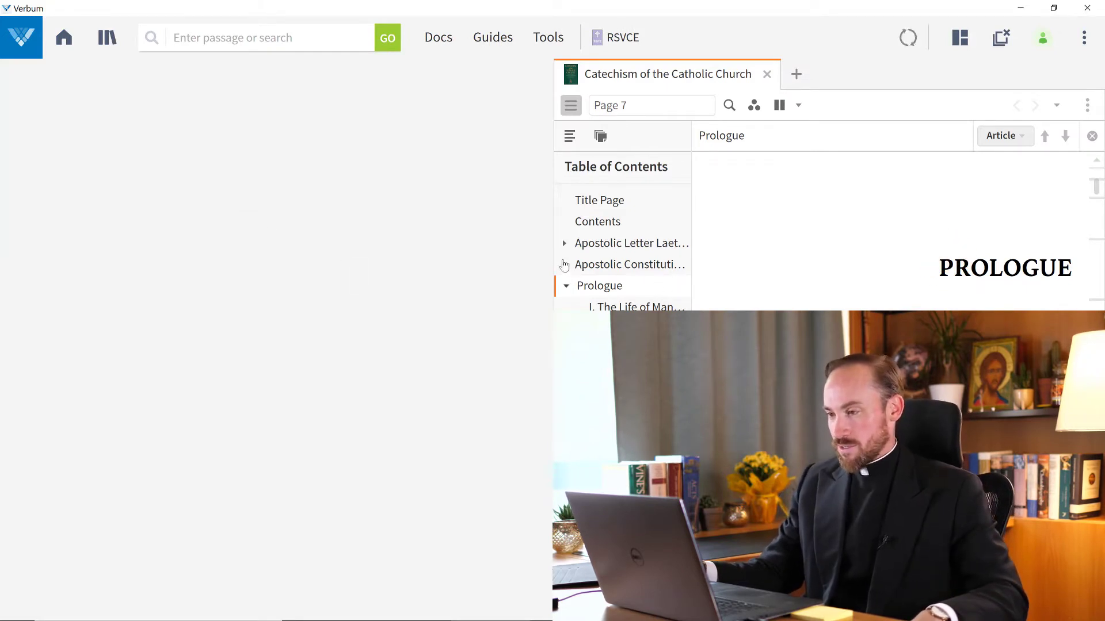
drag(507, 234, 2, 233)
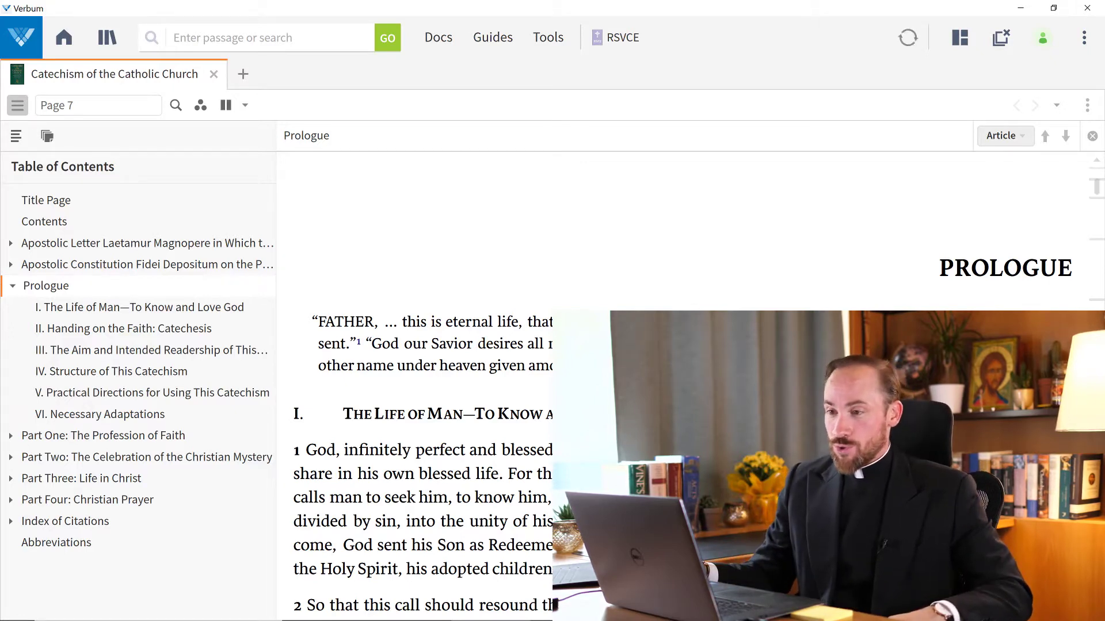
Reopen the library, clear the previous ccc search, and bring up the filter options.
click(108, 38)
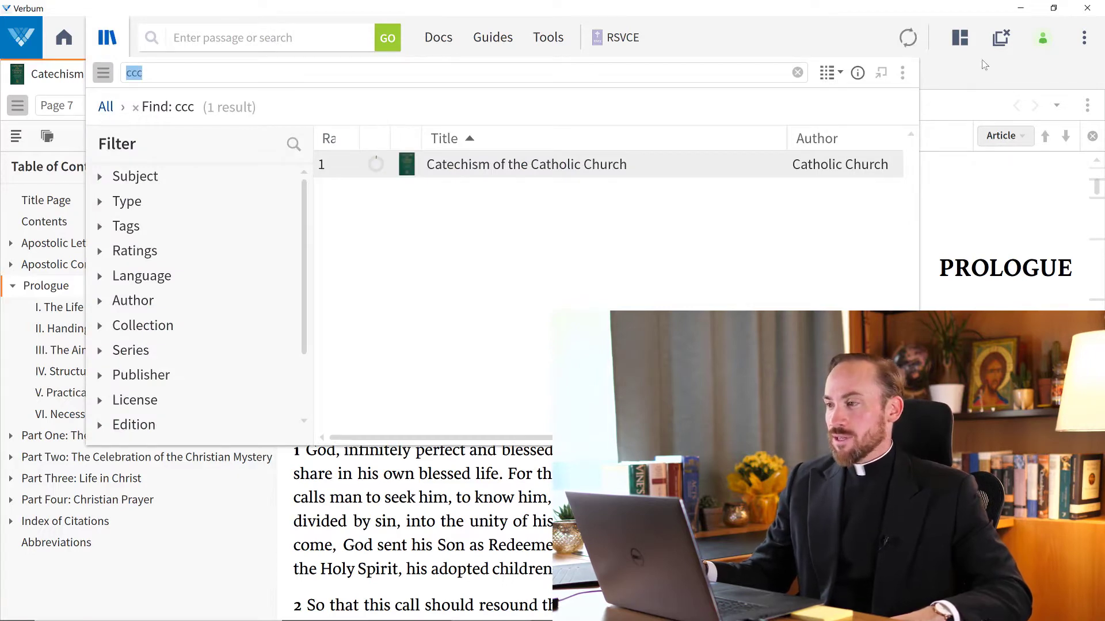
click(797, 73)
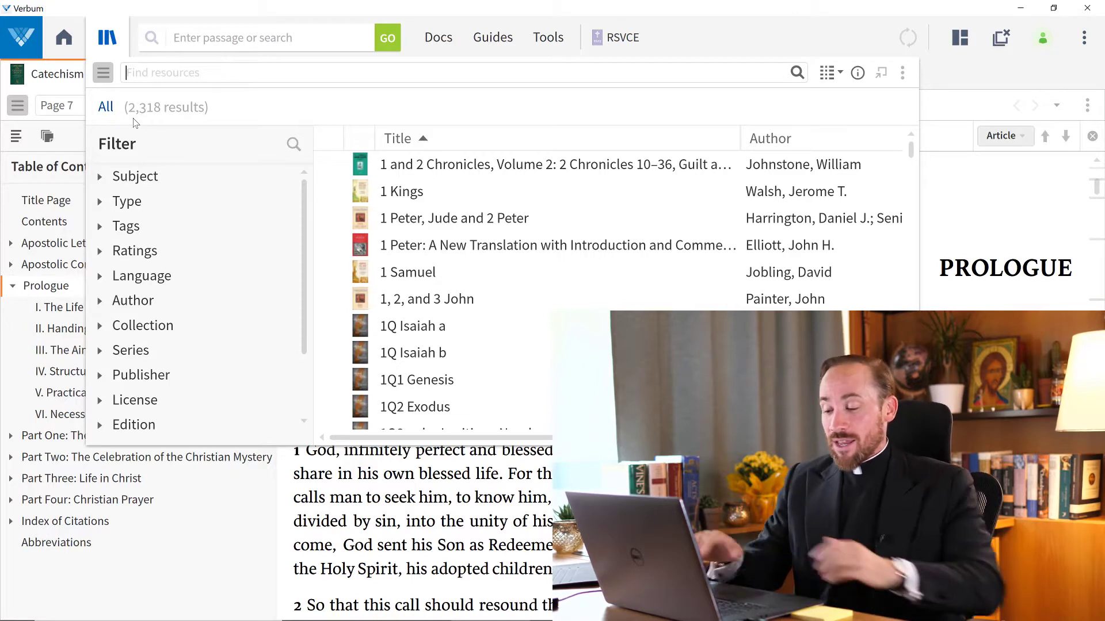
text(bib)
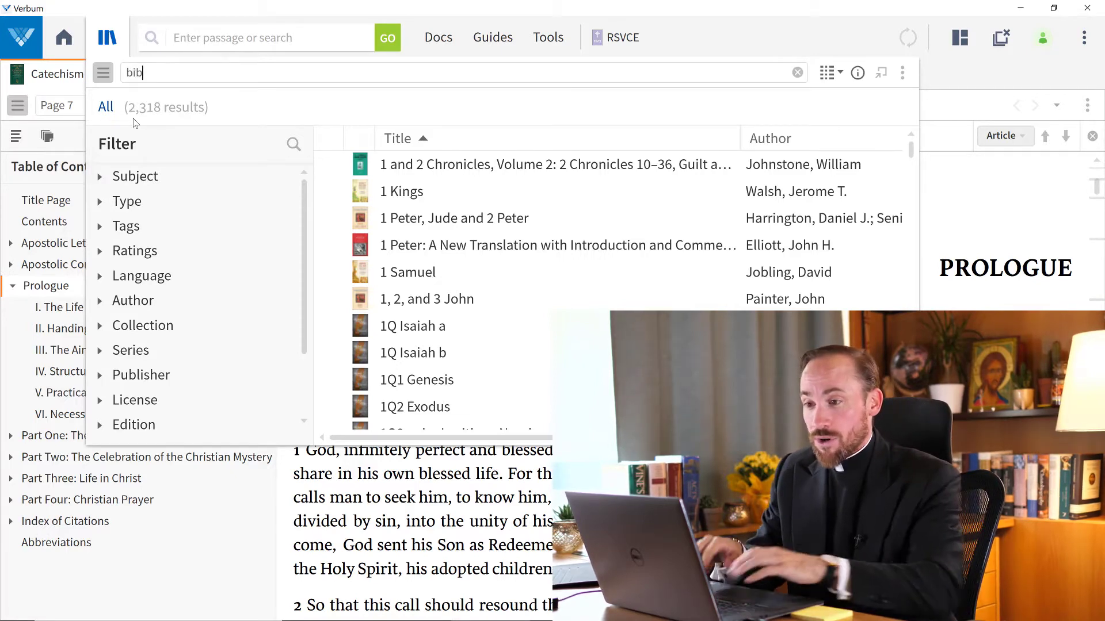
text(le)
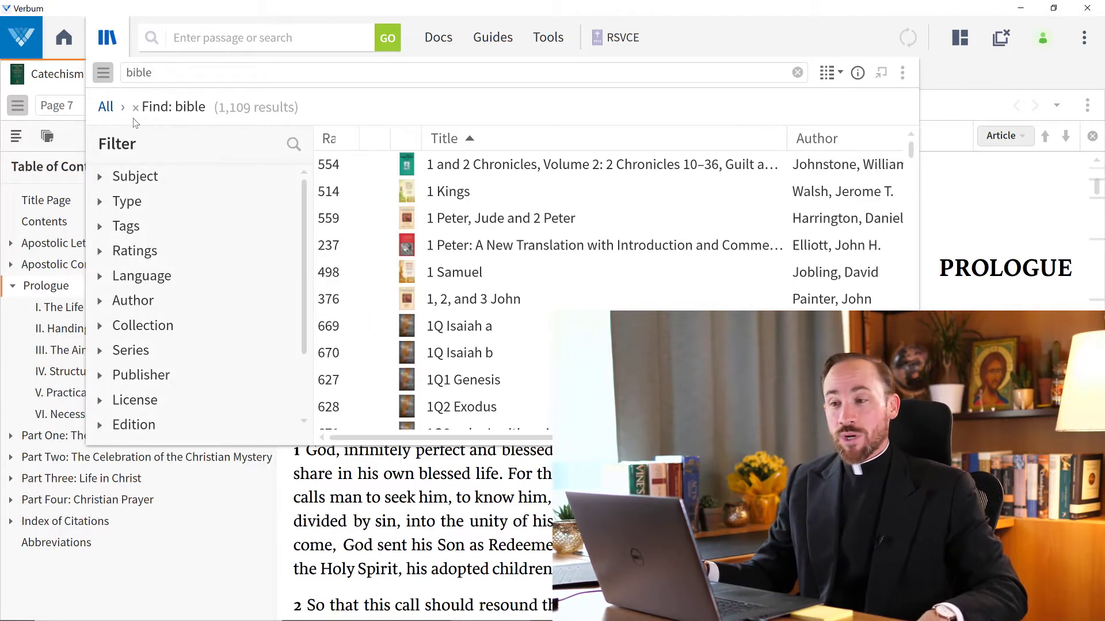
key(BackSpace)
key(BackSpace)
key(BackSpace)
key(BackSpace)
key(BackSpace)
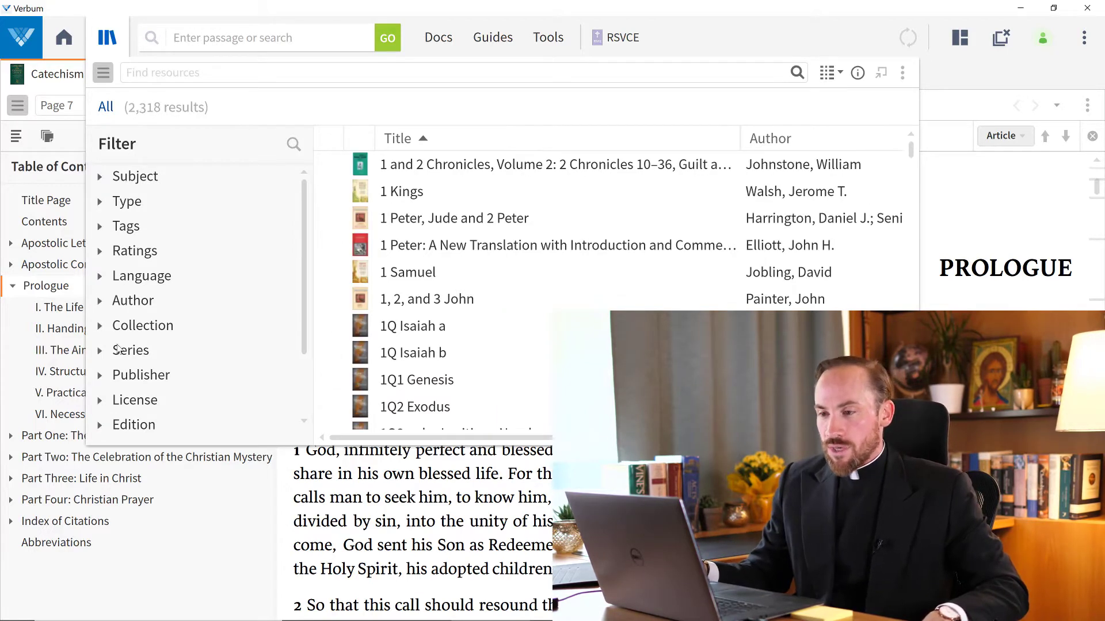
click(103, 74)
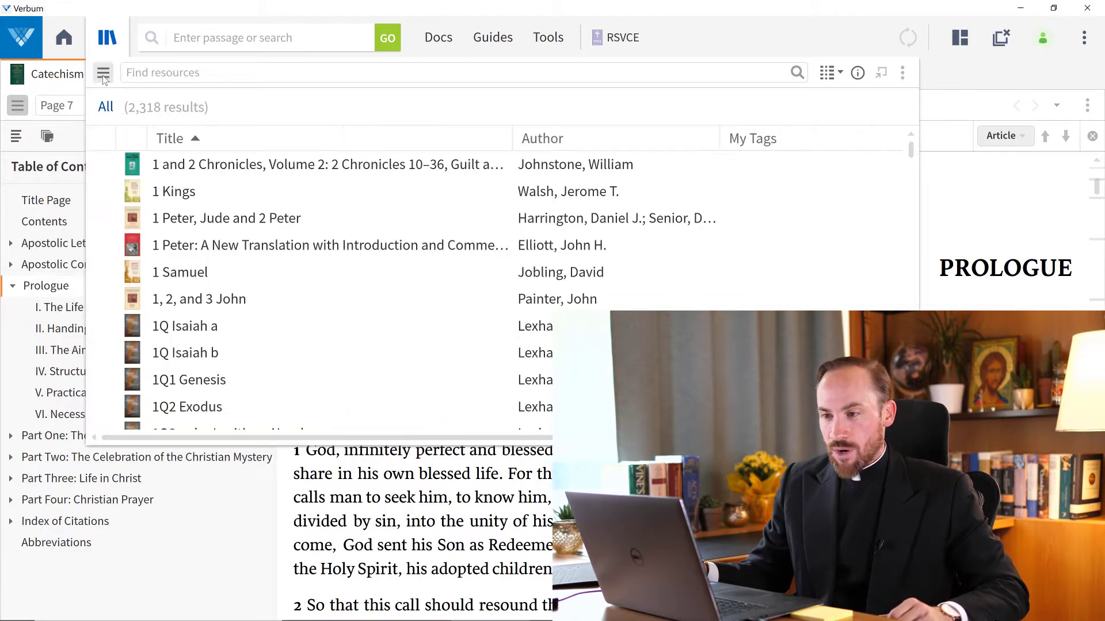
click(103, 74)
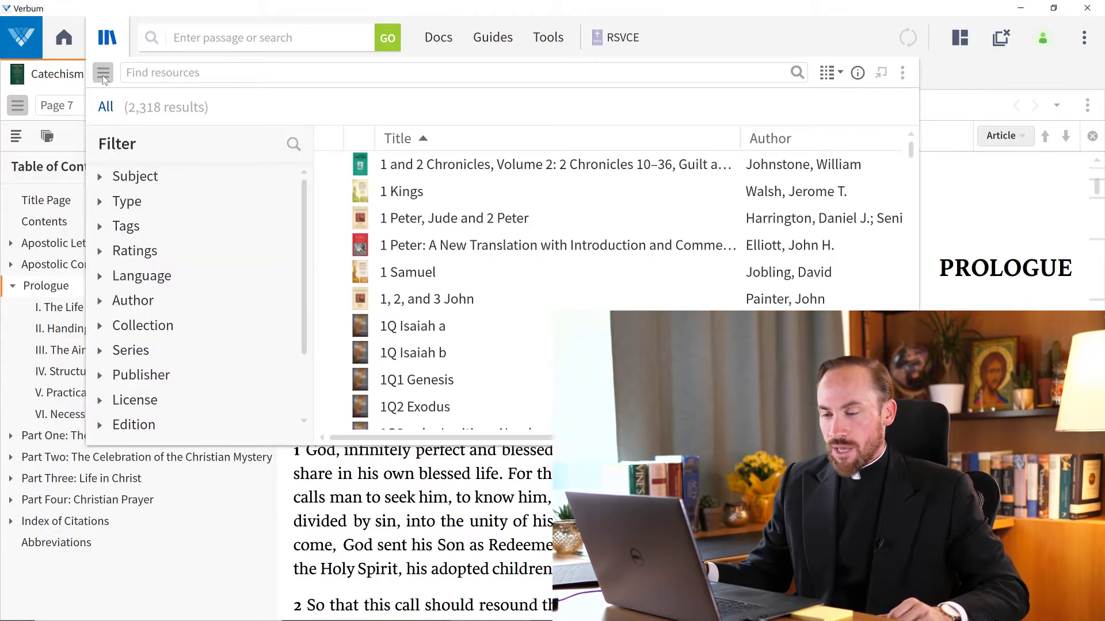
click(103, 74)
click(103, 73)
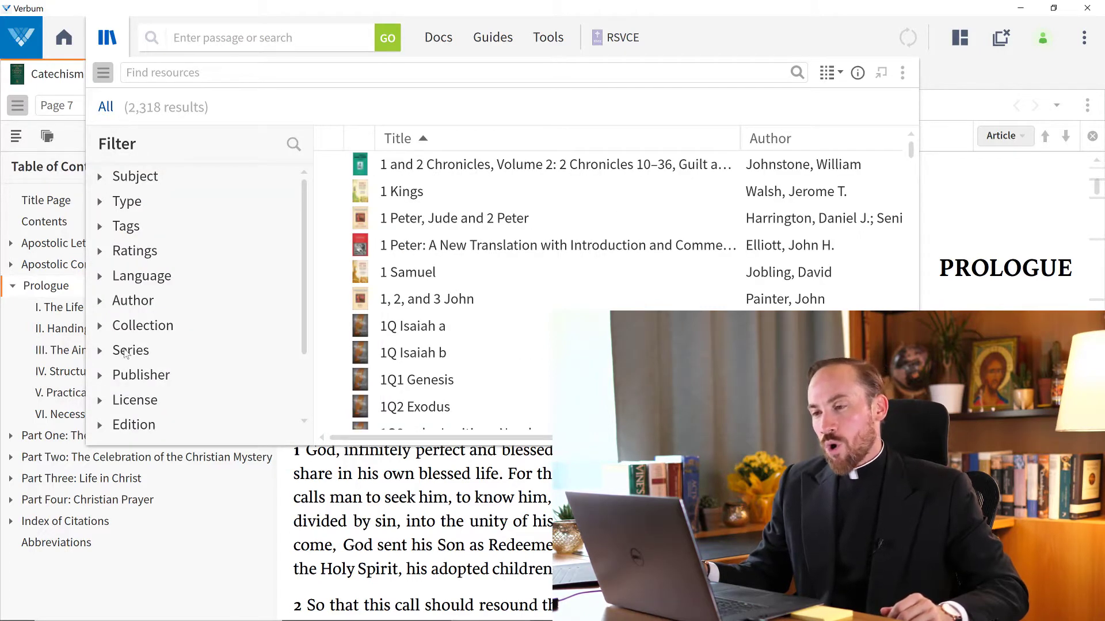
Filter the library to Bible type and English language, then open The Revised Standard Version, Catholic Edition.
click(99, 202)
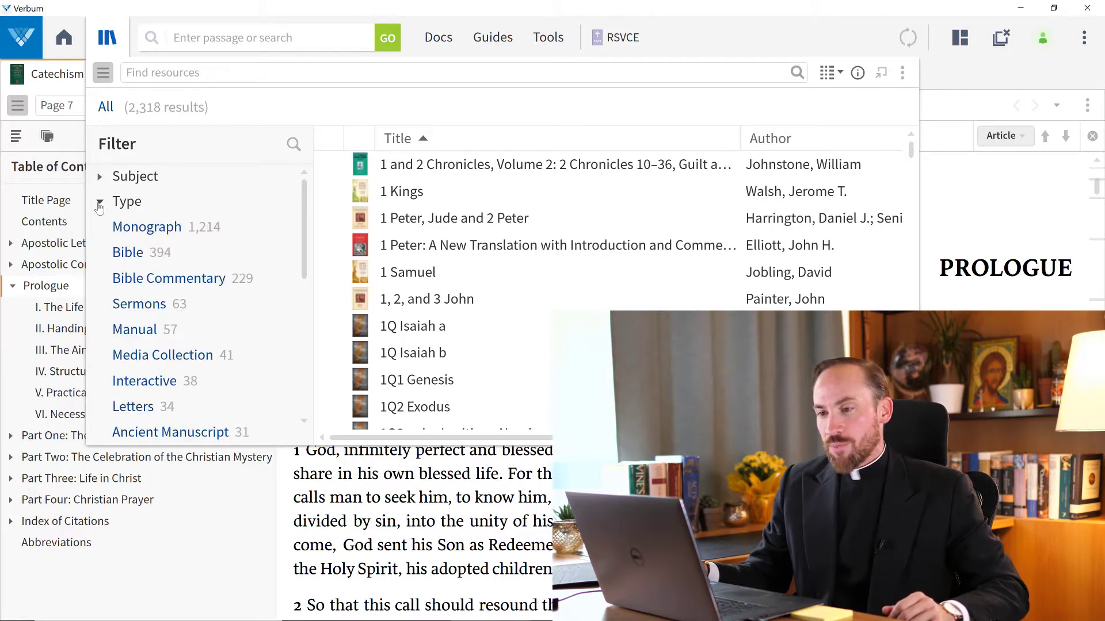
click(128, 253)
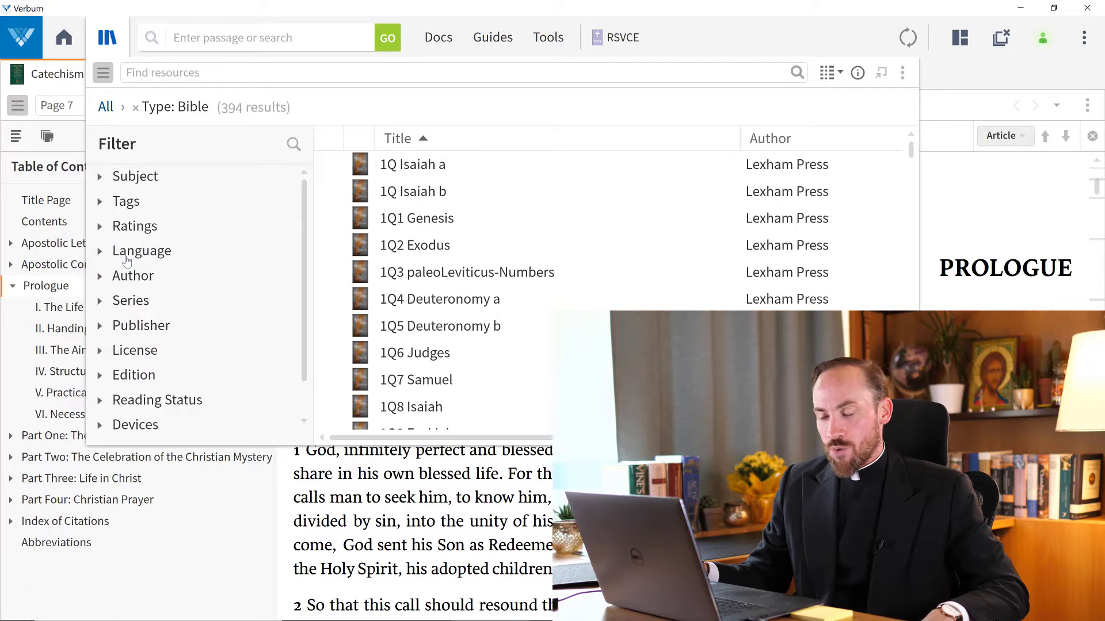
scroll(577, 267, down, 10)
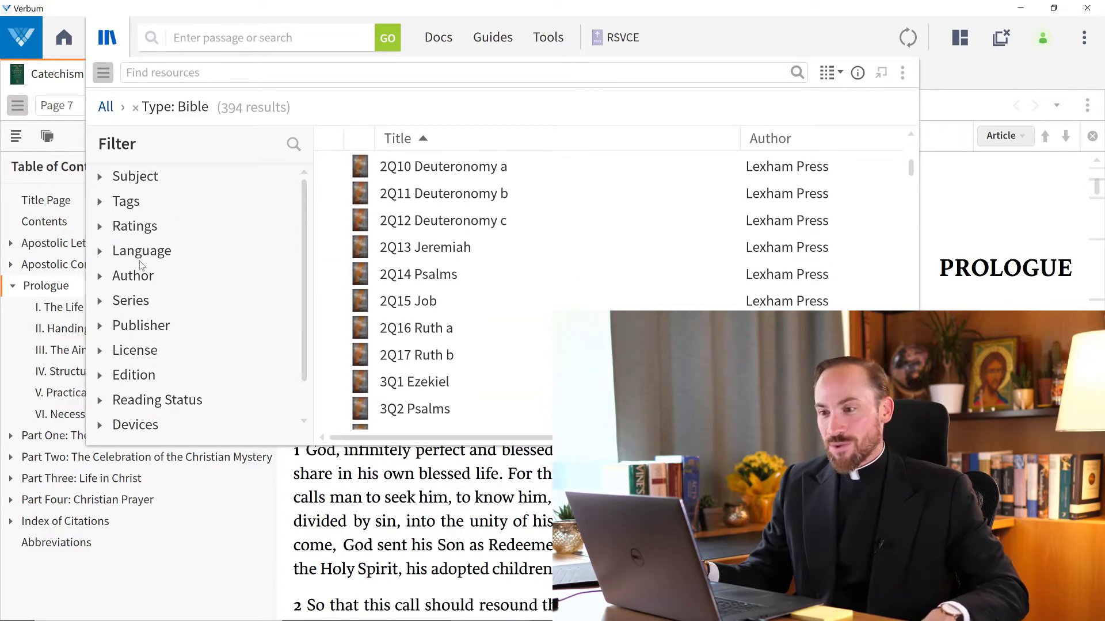
click(102, 253)
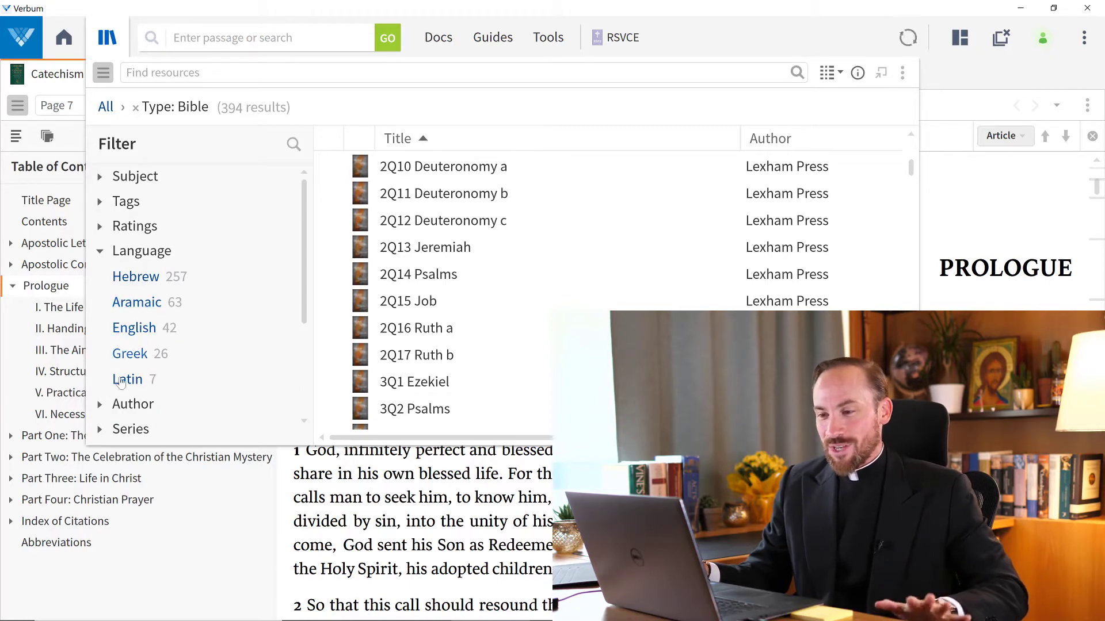
click(134, 328)
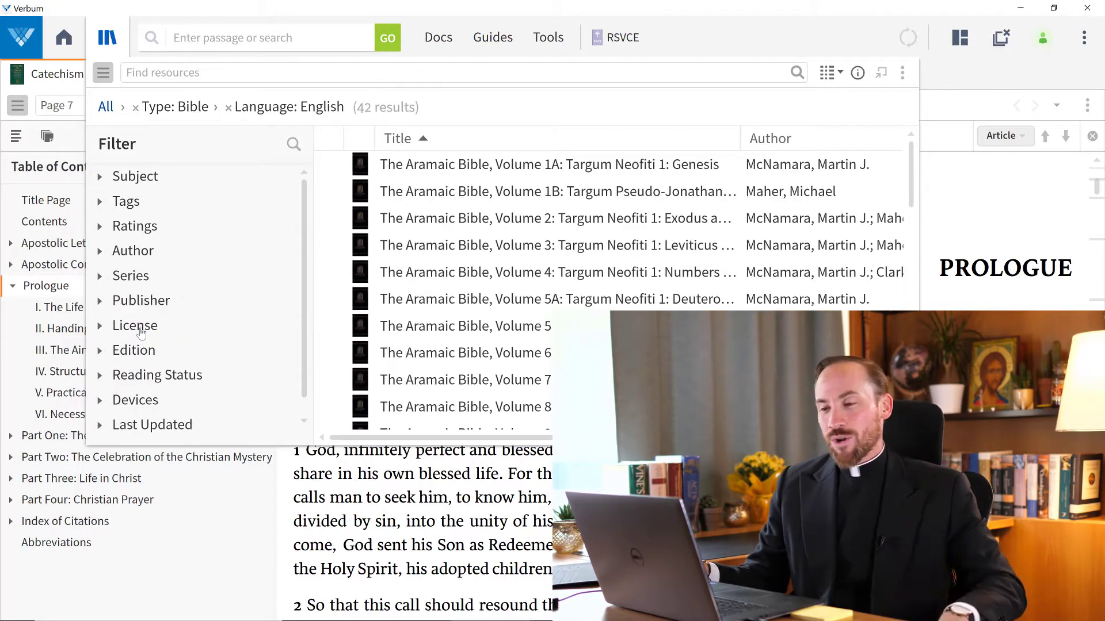
scroll(633, 246, down, 10)
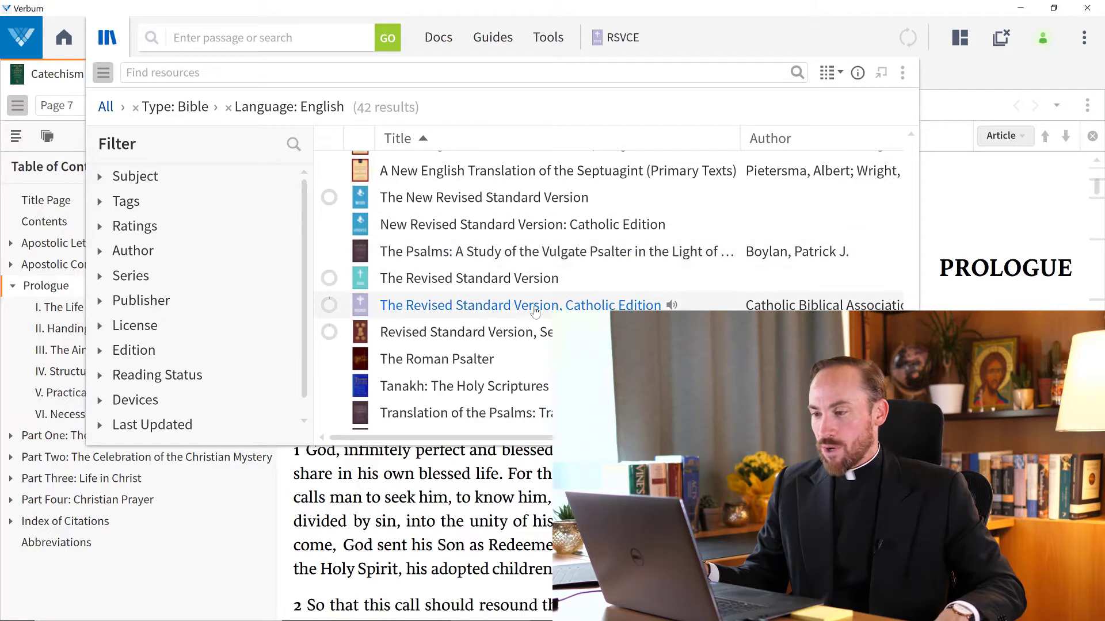
mouse_move(534, 311)
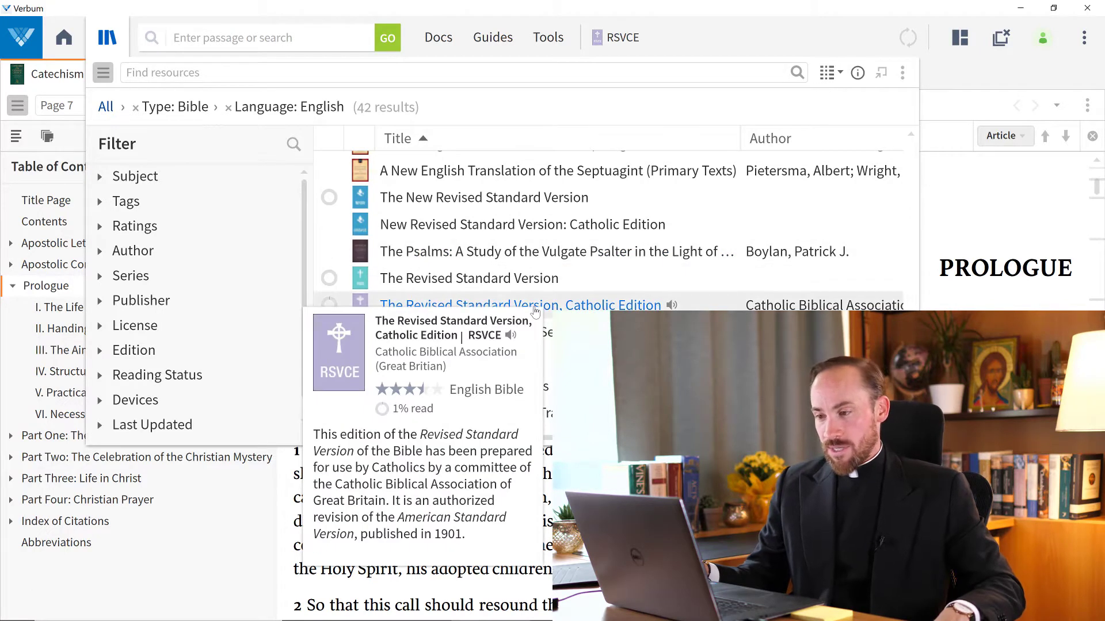
click(535, 311)
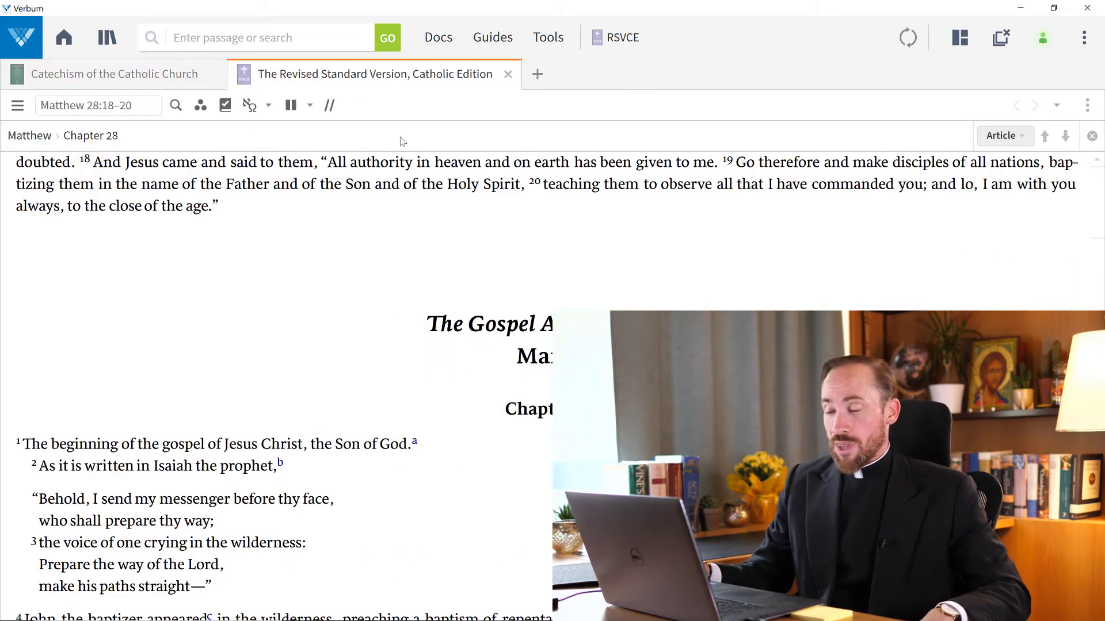
Dock the RSVCE Bible in a left pane and widen the Catechism pane beside it.
mouse_move(388, 79)
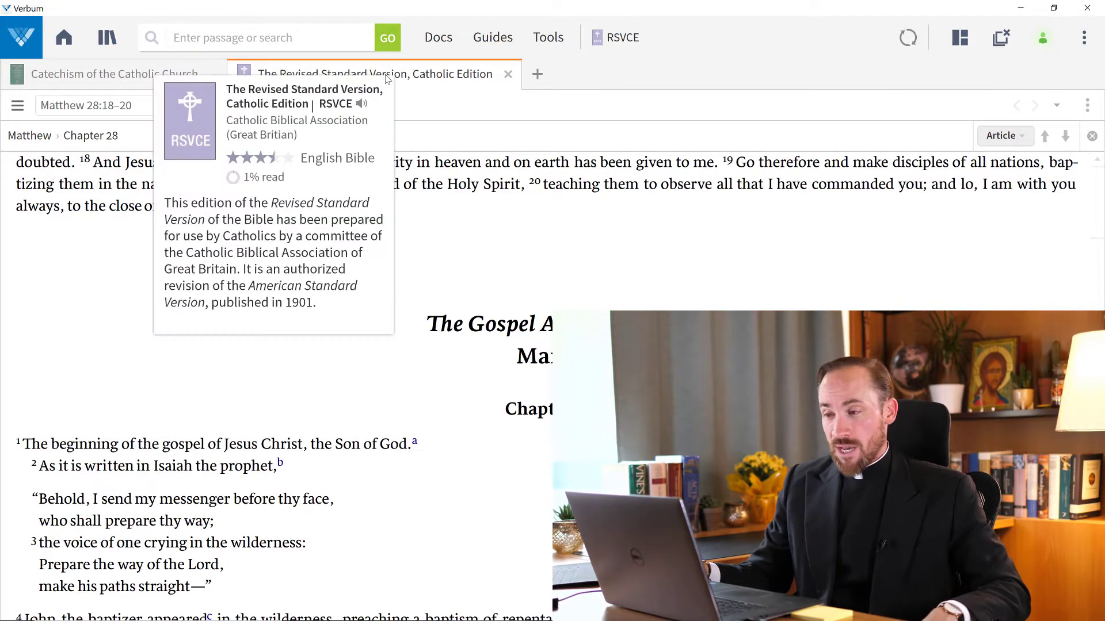
drag(394, 77, 86, 322)
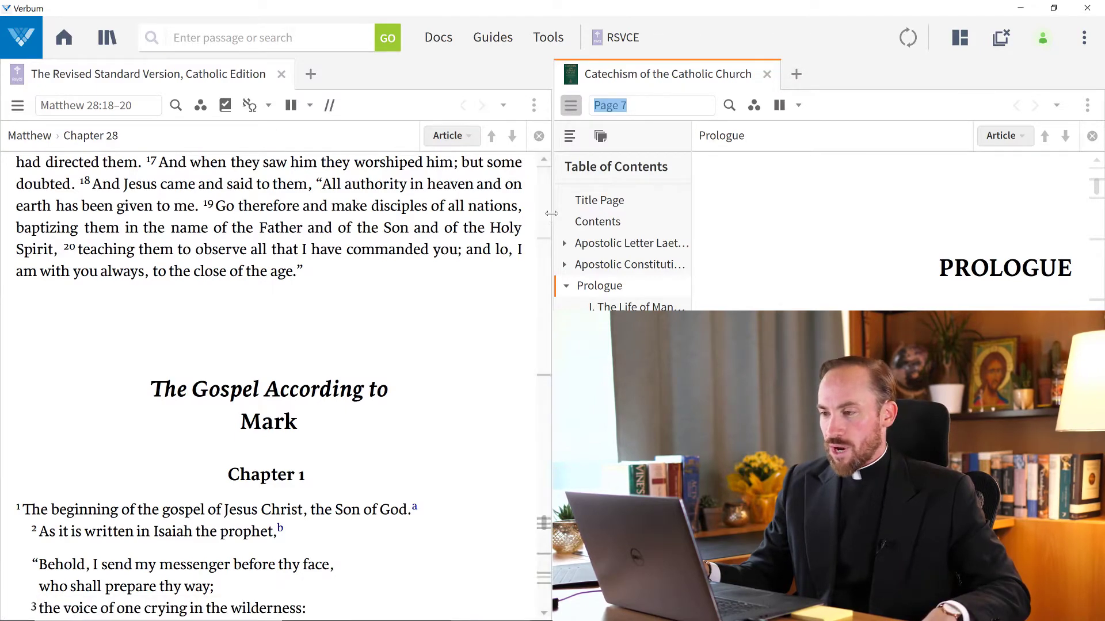
drag(551, 213, 400, 213)
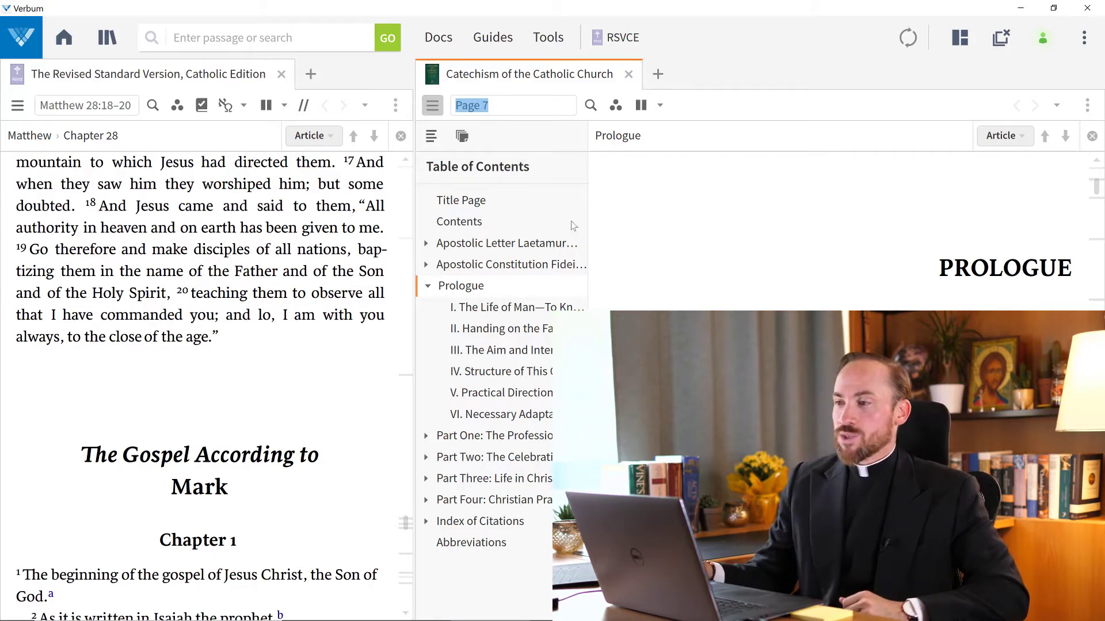
Remove the old RSVCE shortcut and pin the RSVCE Bible to the shortcut bar again.
click(611, 41)
click(428, 378)
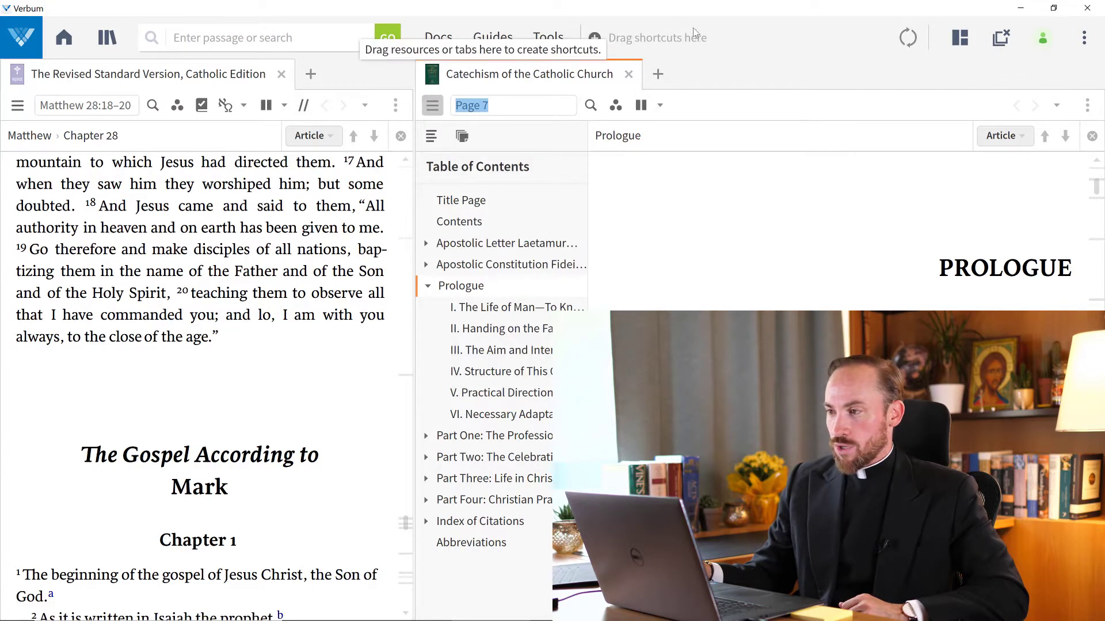
mouse_move(150, 76)
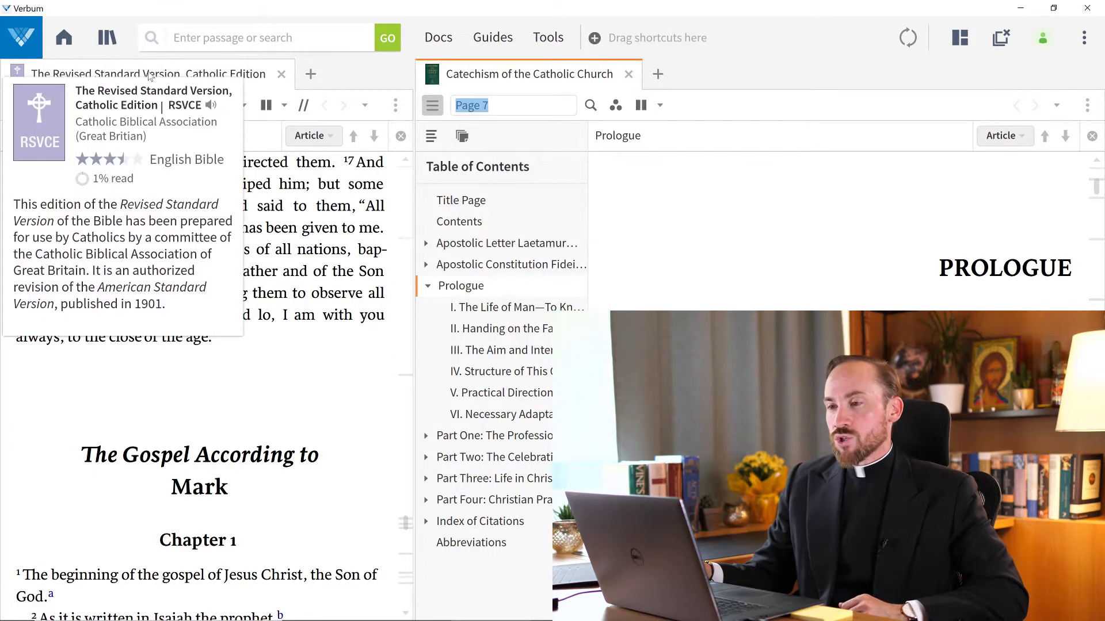
drag(149, 77, 616, 49)
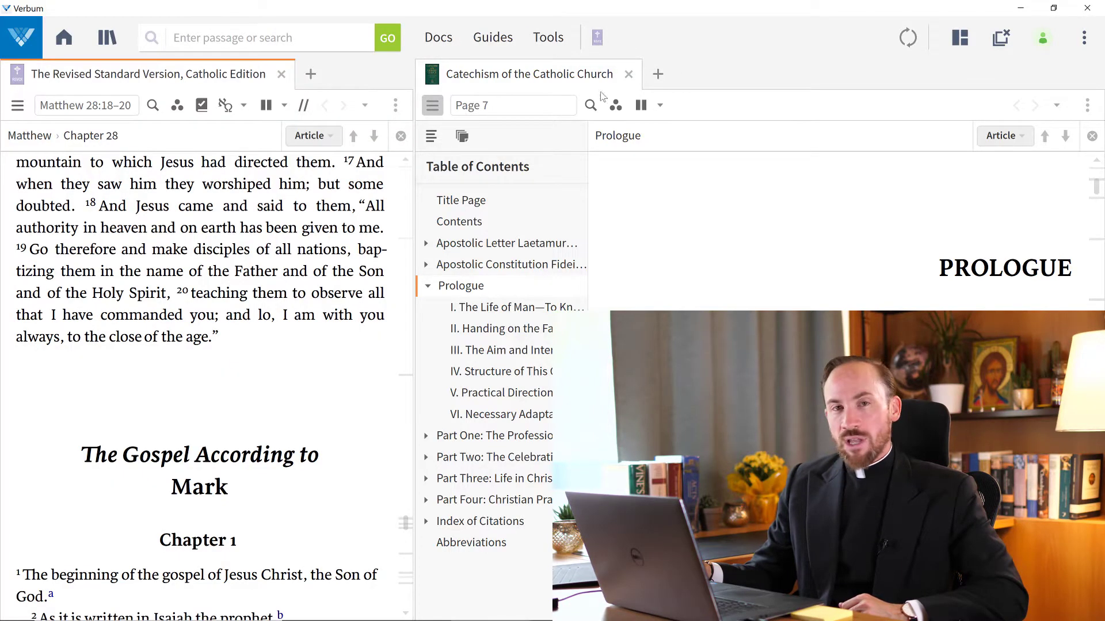
Show a label on the RSVCE shortcut and shorten it to 'RSV'.
right_click(599, 38)
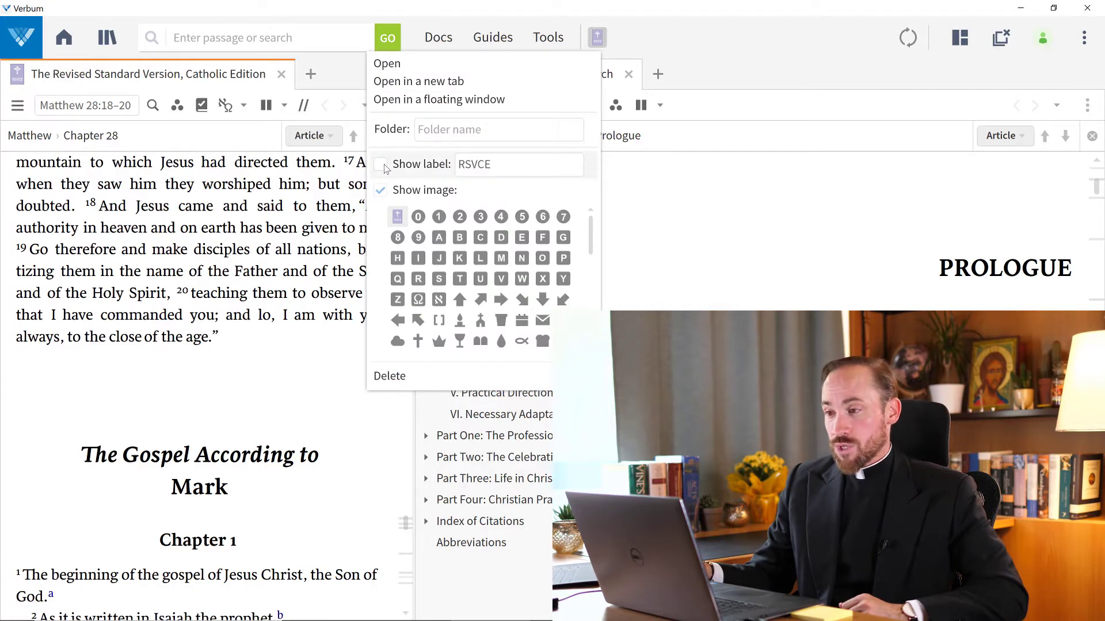
click(599, 39)
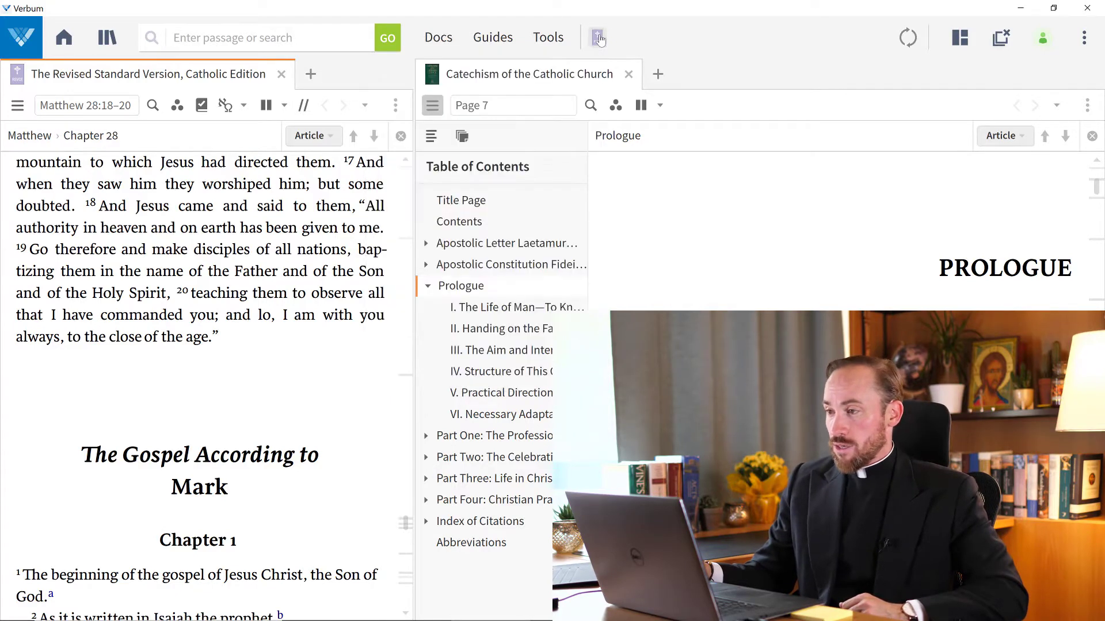
right_click(599, 39)
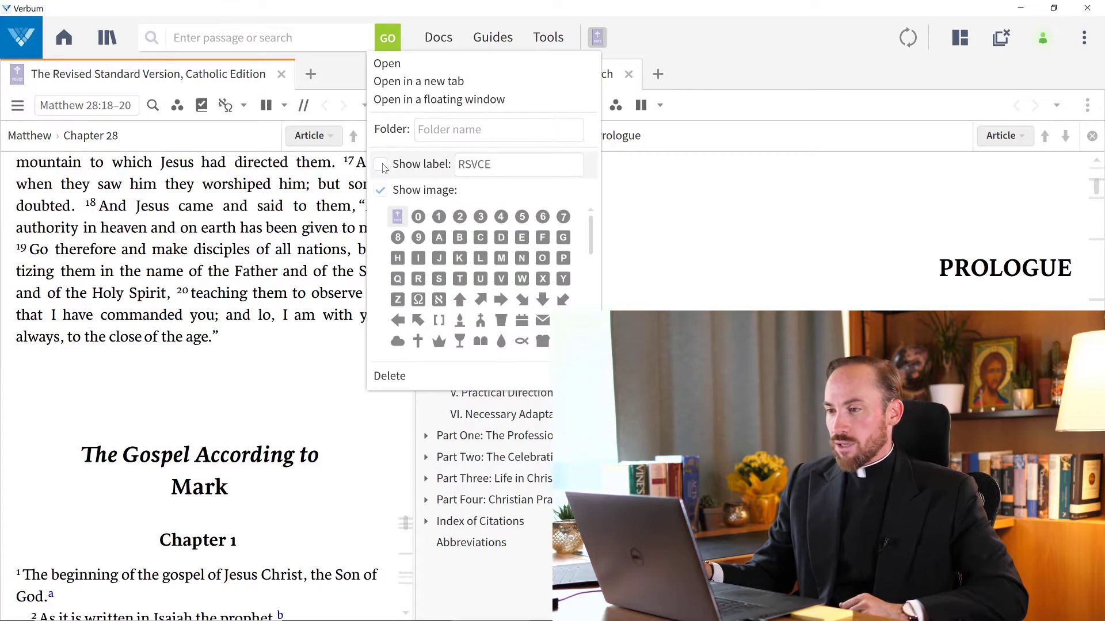
click(381, 165)
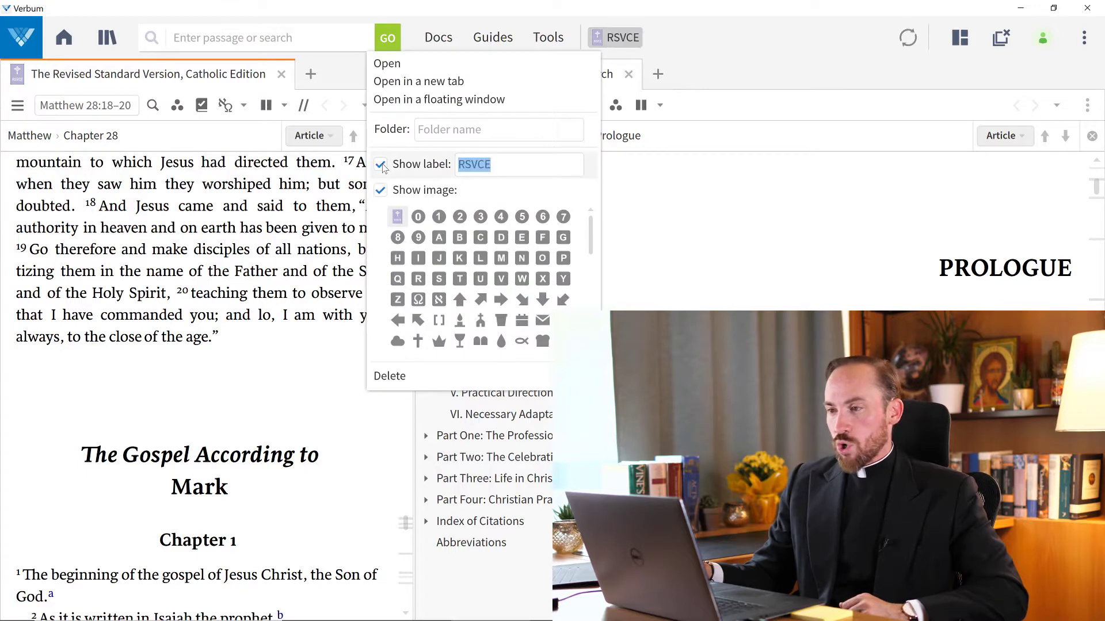
click(495, 165)
key(BackSpace)
key(BackSpace)
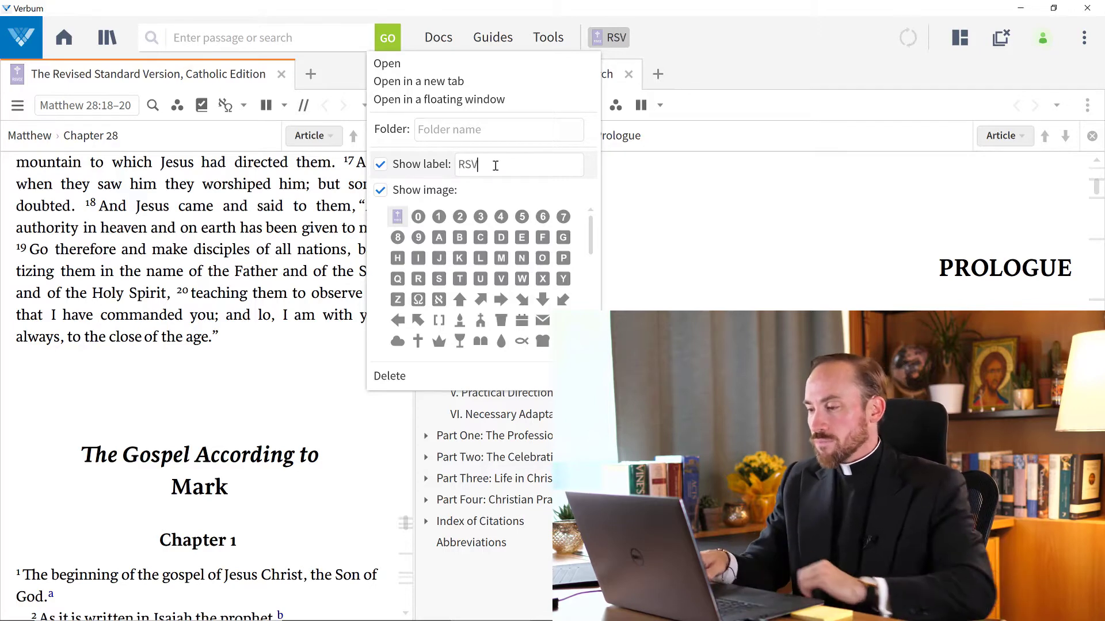
key(Return)
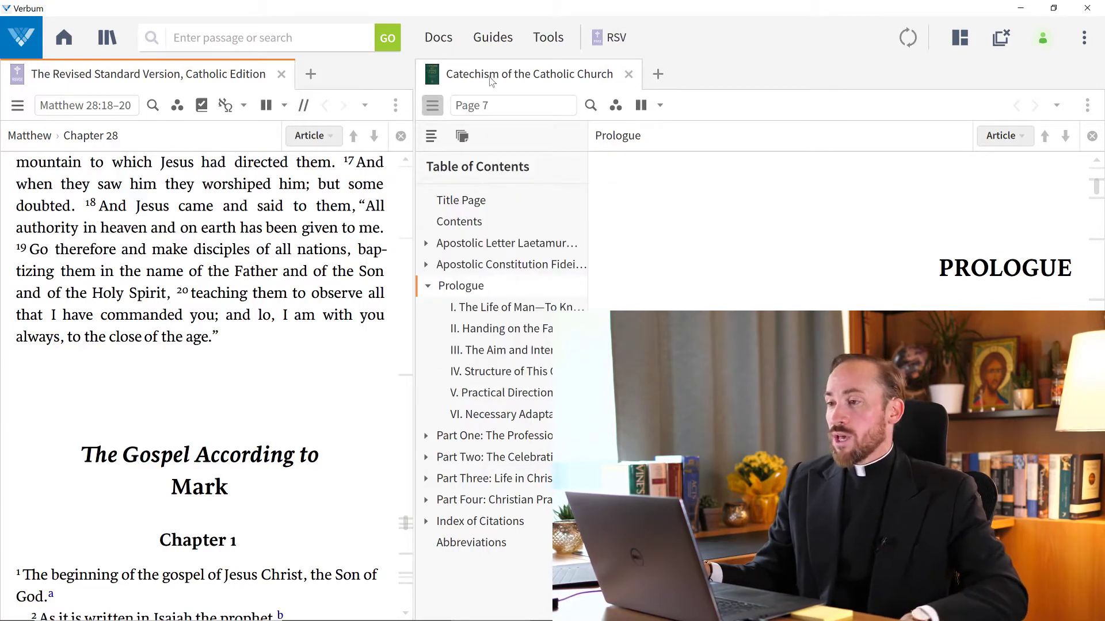
Pin the Catechism to the shortcut bar beside RSV and show its 'CCC' label.
mouse_move(488, 86)
click(557, 65)
drag(557, 65, 646, 44)
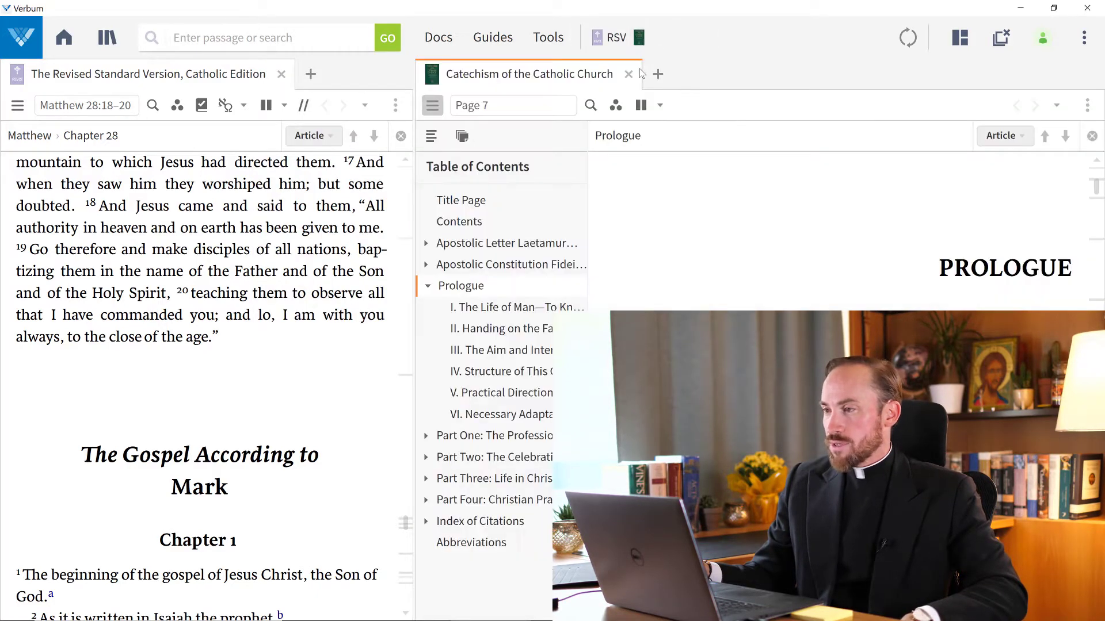
right_click(640, 43)
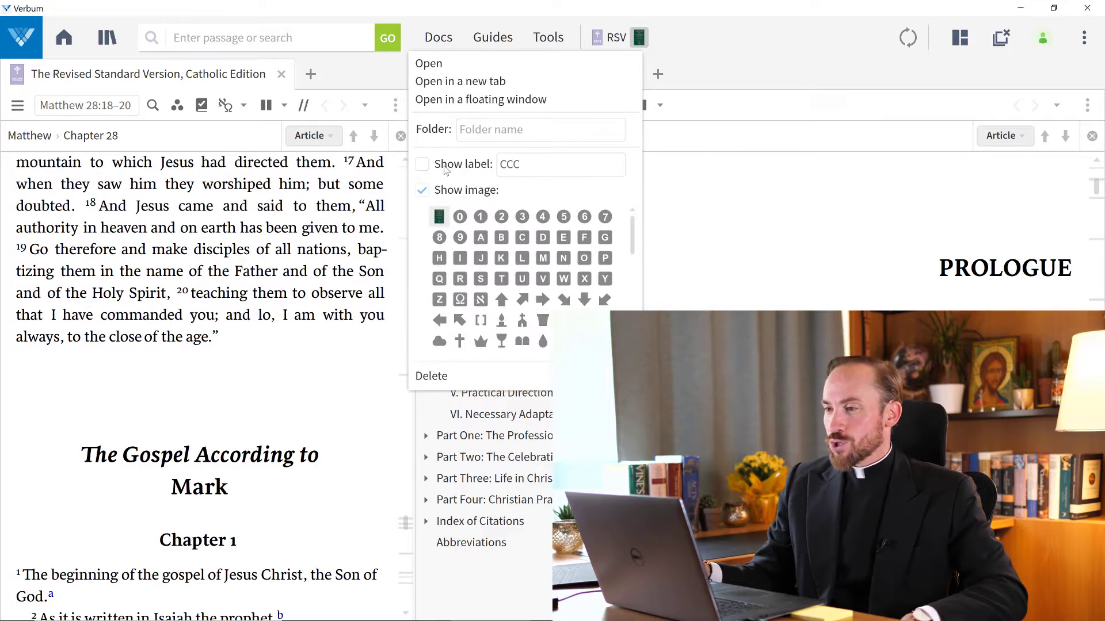
click(427, 168)
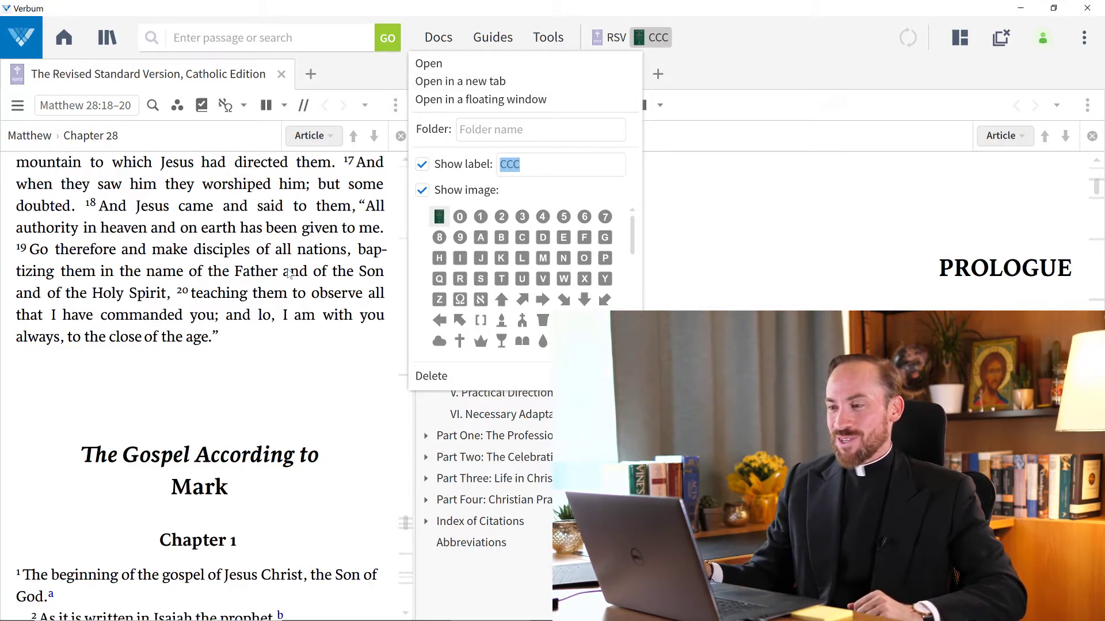
click(732, 282)
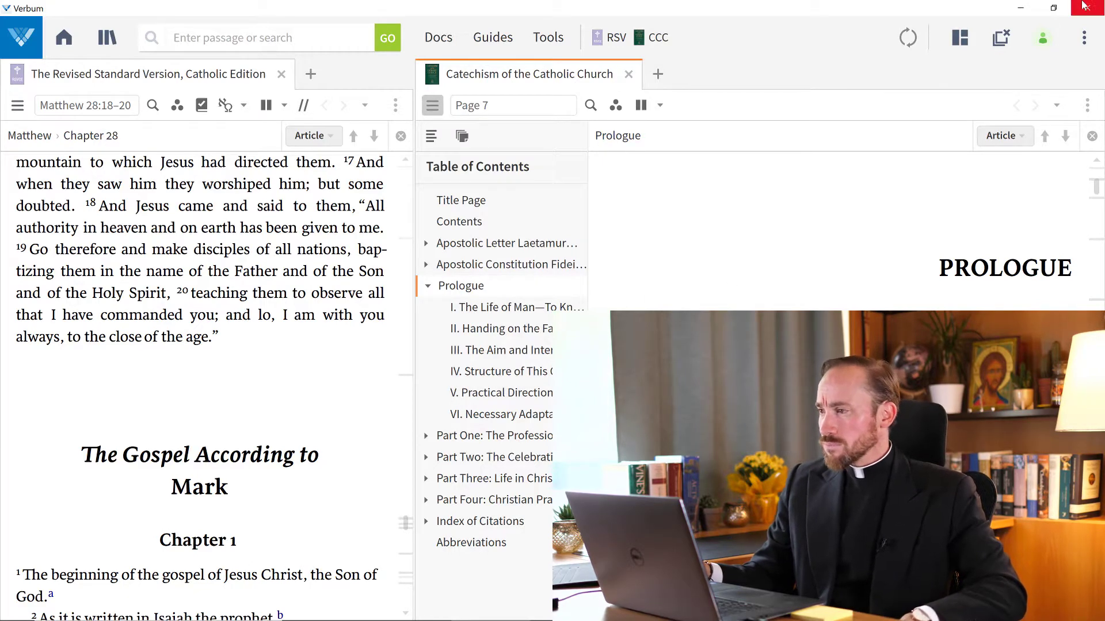
Open the Favorites panel from the three-dot menu at the top right.
click(1085, 40)
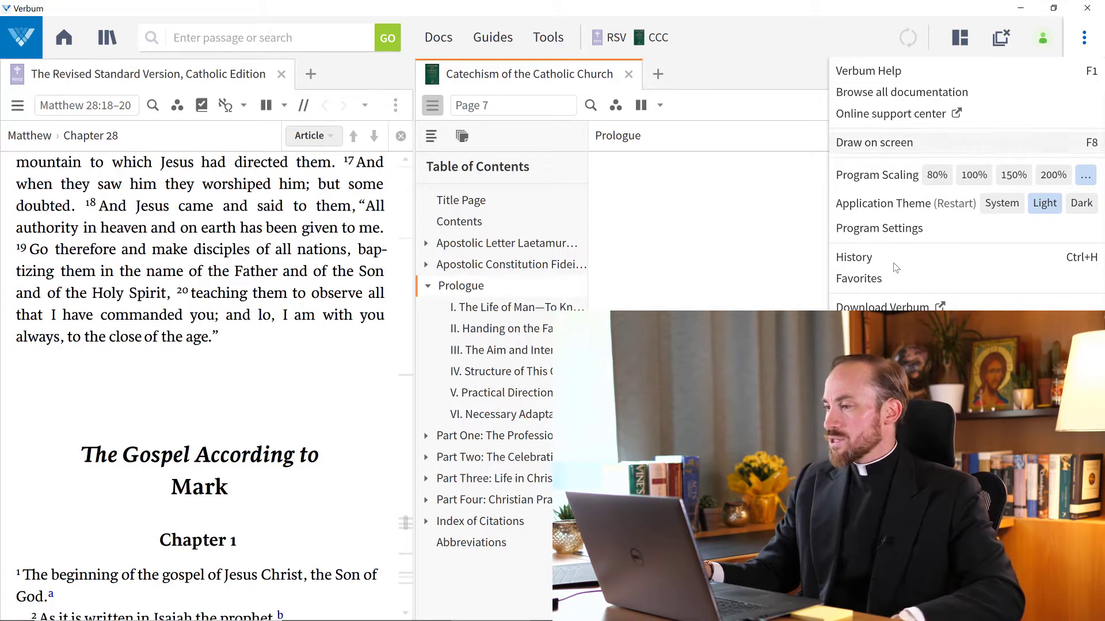
click(858, 279)
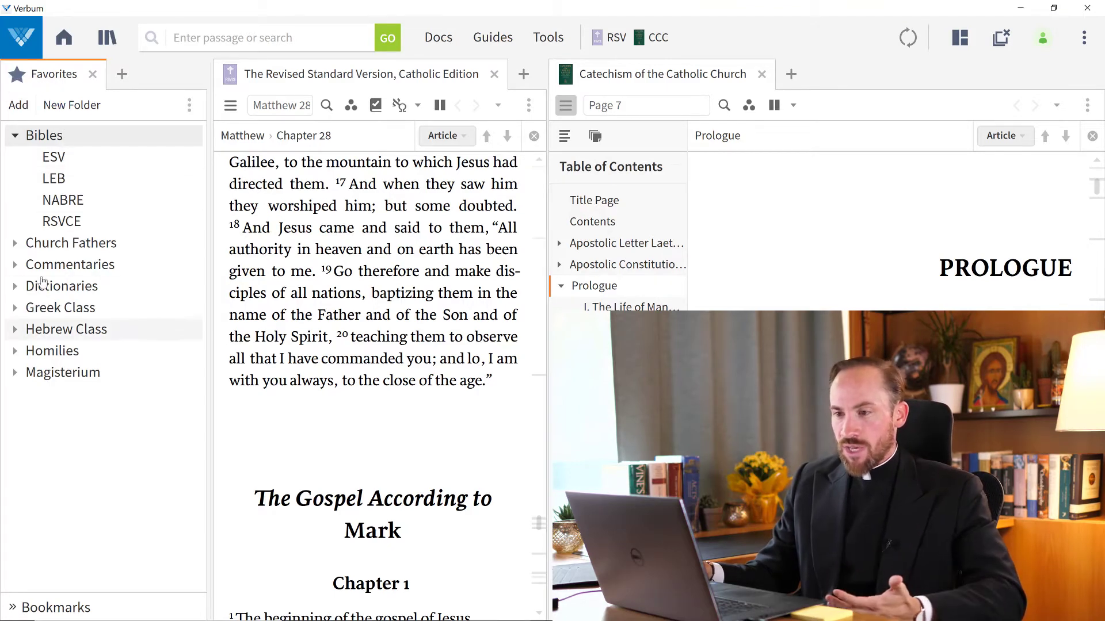
Expand the Bibles favourites folder and open NABRE and LEB as new tabs.
click(16, 135)
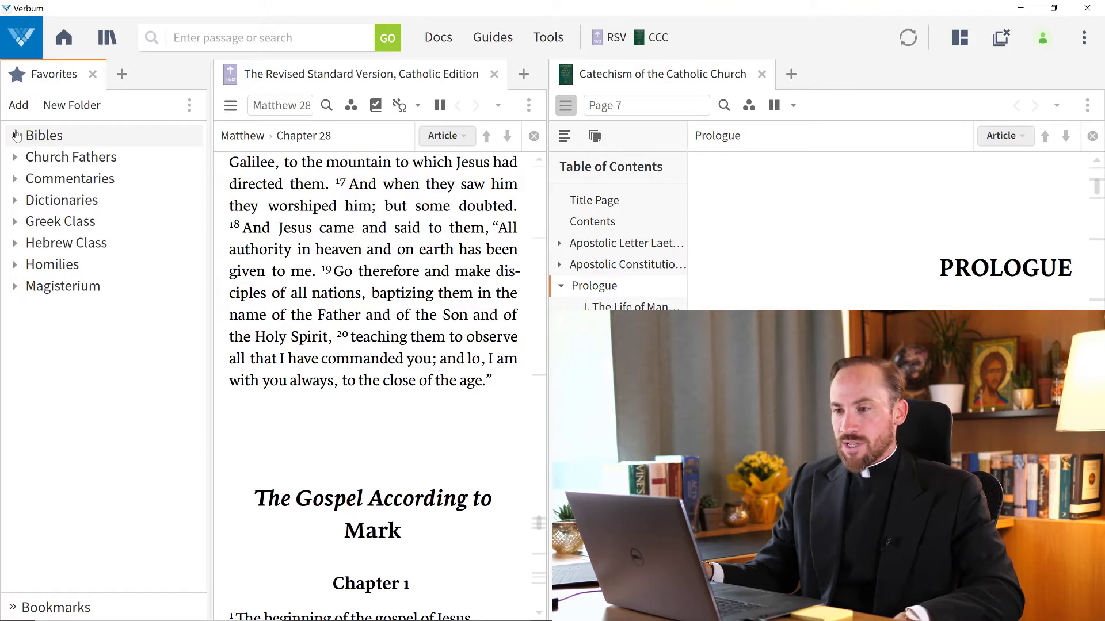
click(15, 135)
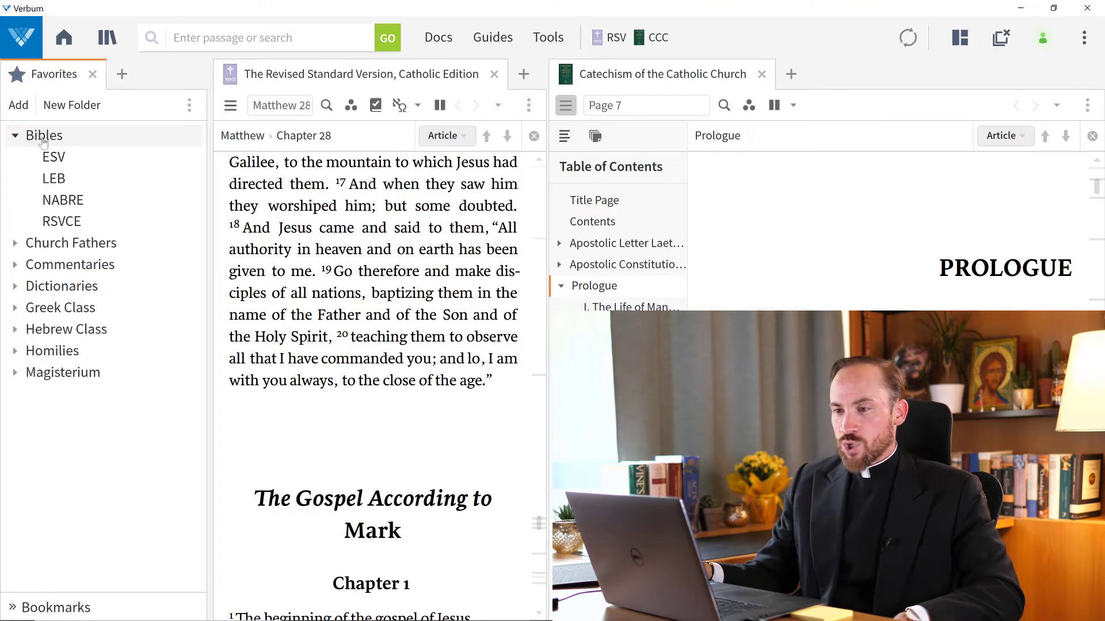
click(64, 202)
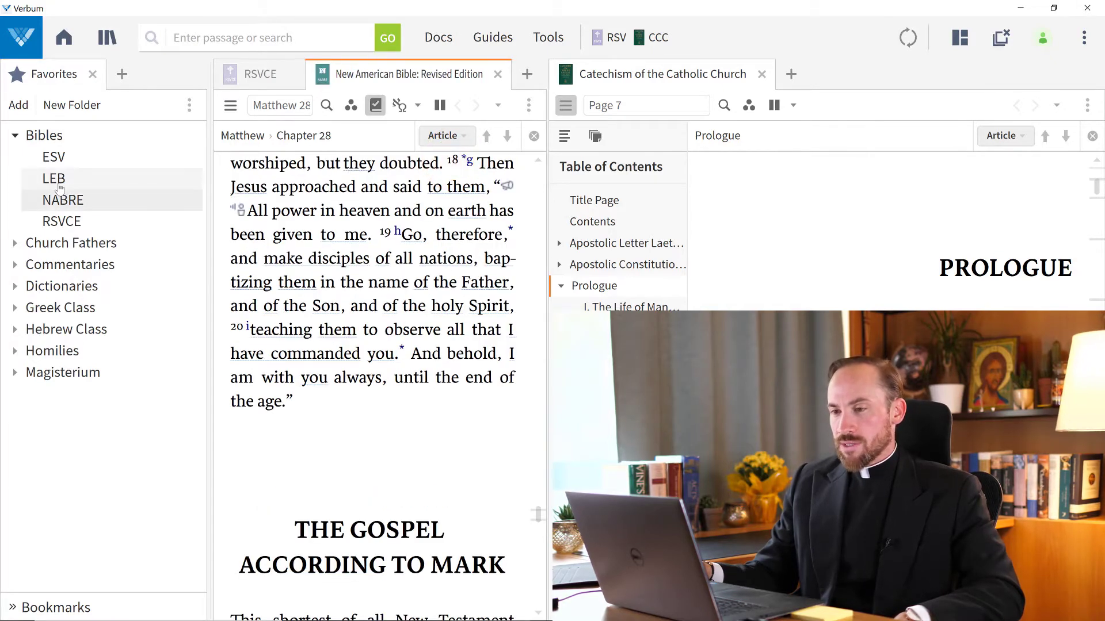
click(58, 179)
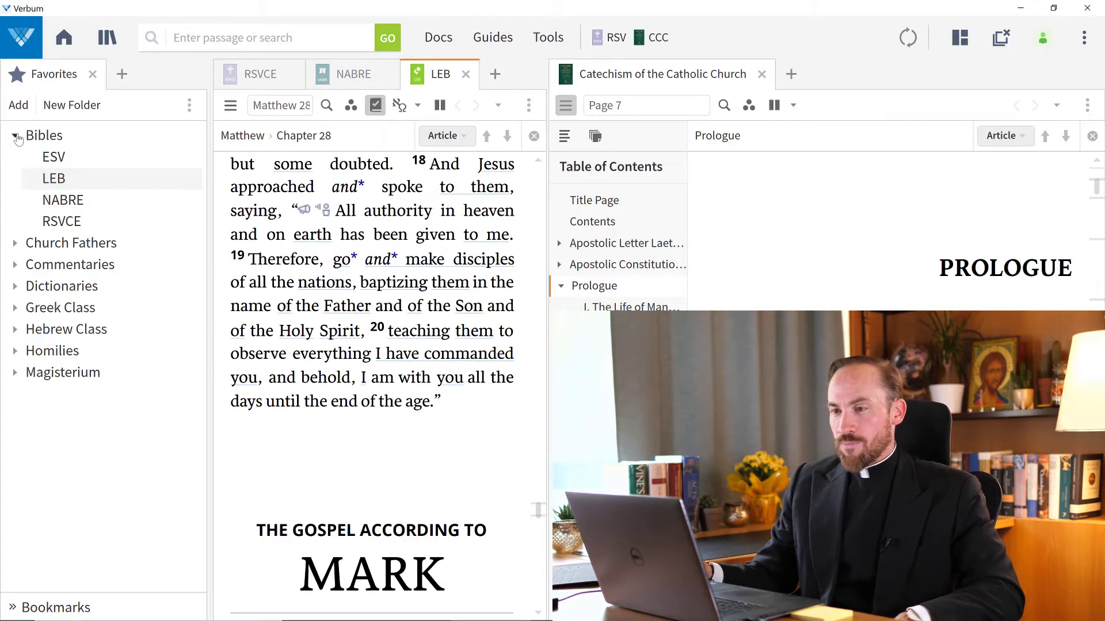
Create a Favorites folder named 'Catechism' and move it out of the Bibles folder.
click(68, 108)
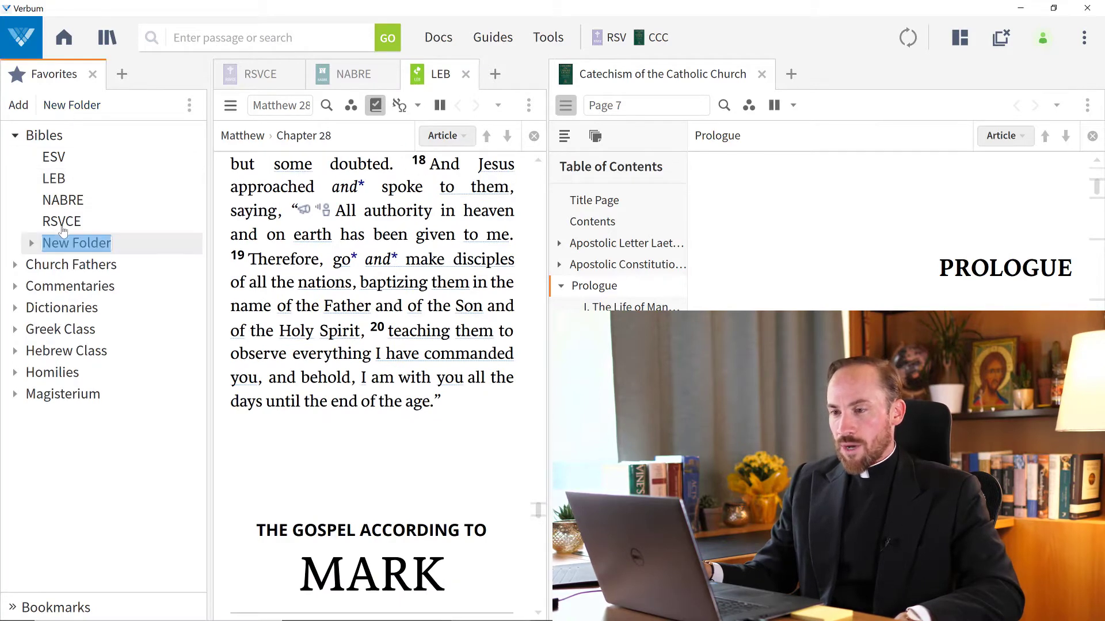
mouse_move(64, 230)
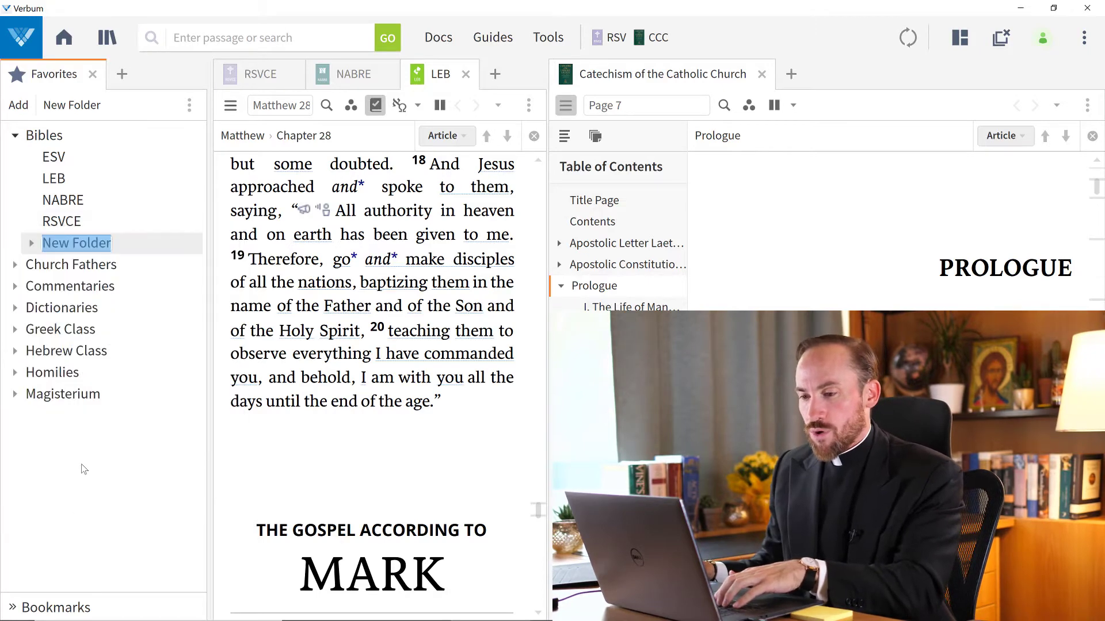
text(Catechi)
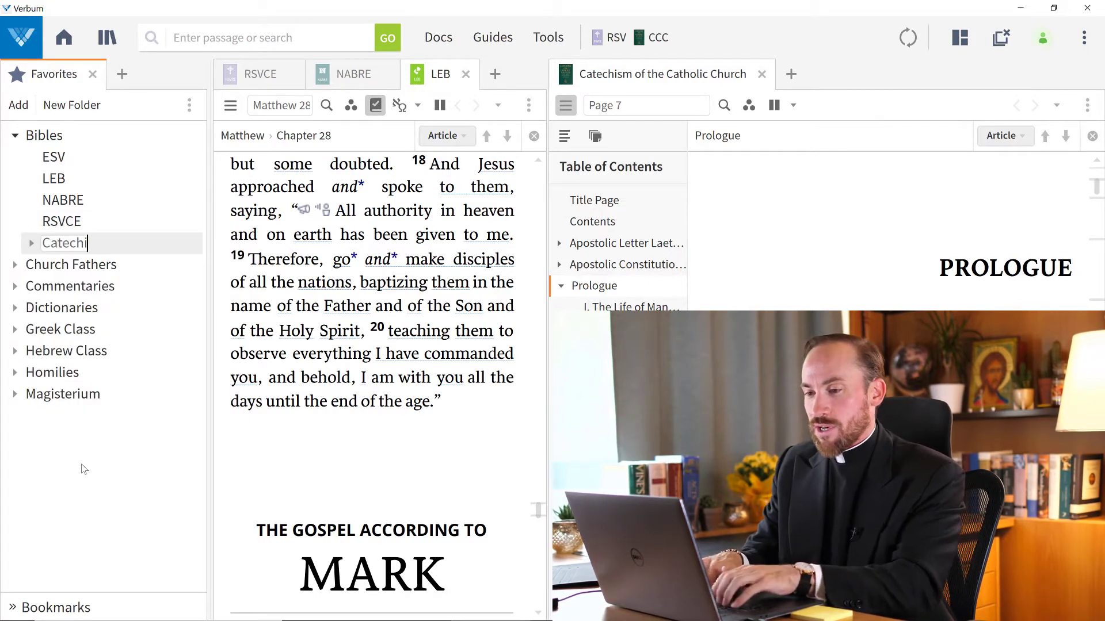
text(sm)
key(Return)
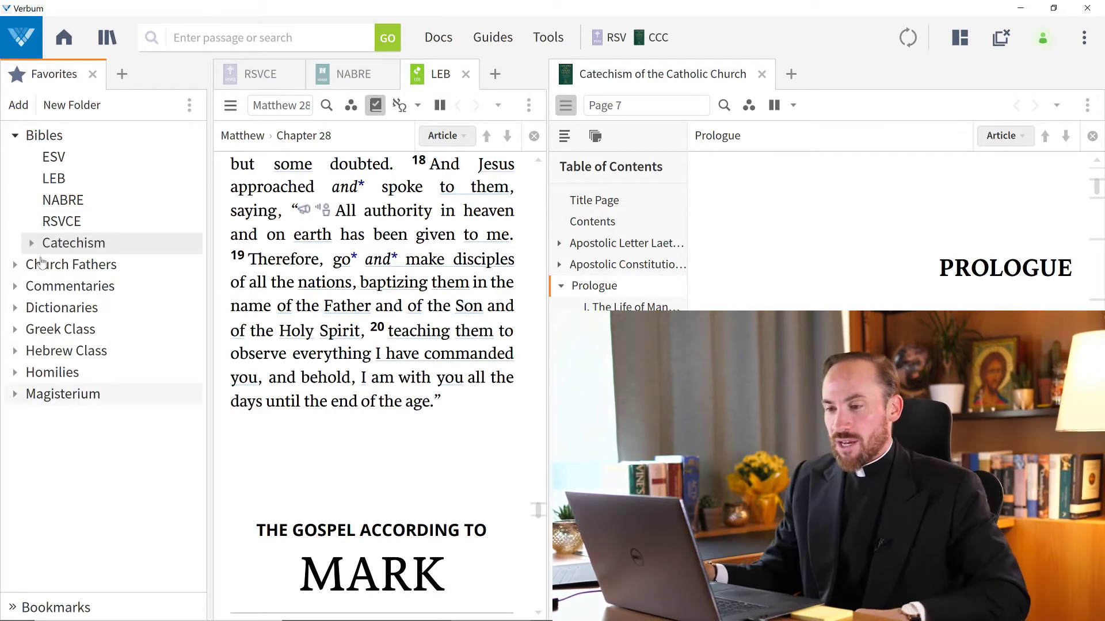
mouse_move(62, 245)
mouse_down()
mouse_move(49, 354)
mouse_move(58, 266)
mouse_up()
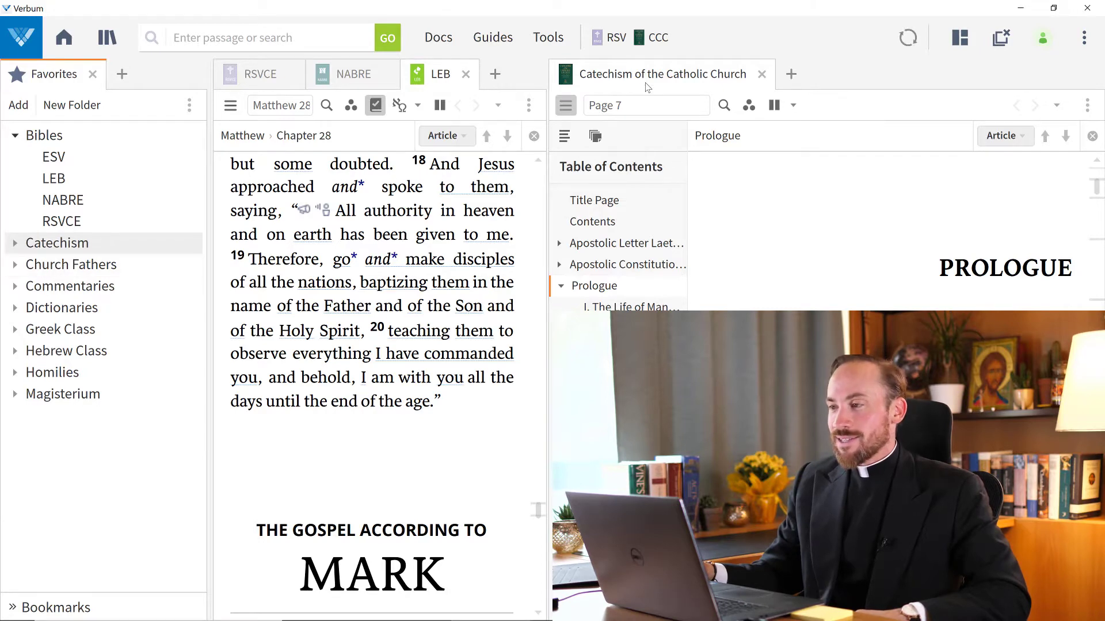
Save the Catechism's Page 7 as a favourite below the Catechism folder.
drag(649, 80, 88, 265)
mouse_move(60, 272)
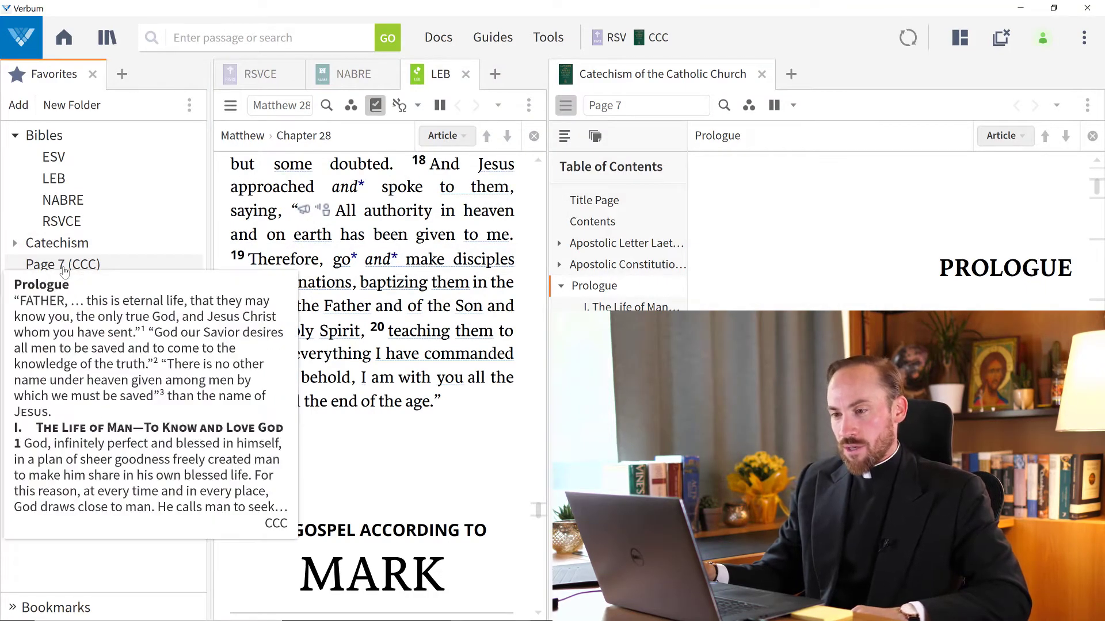
click(63, 270)
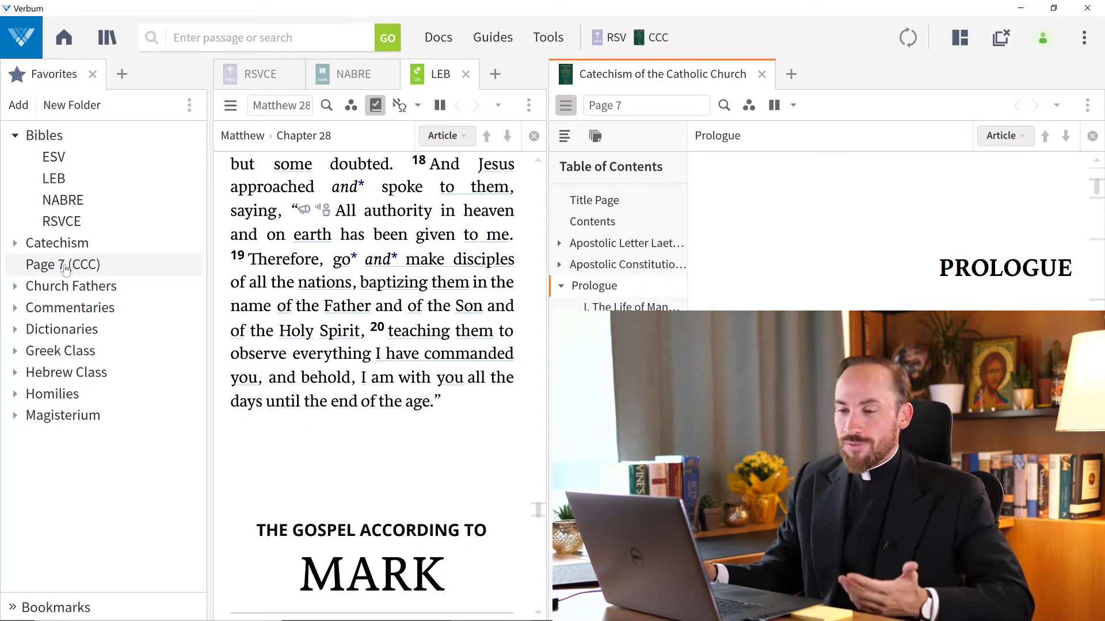
Clear the Bible and English library filters, search 'ccc', and add the Catechism to Favorites.
click(105, 39)
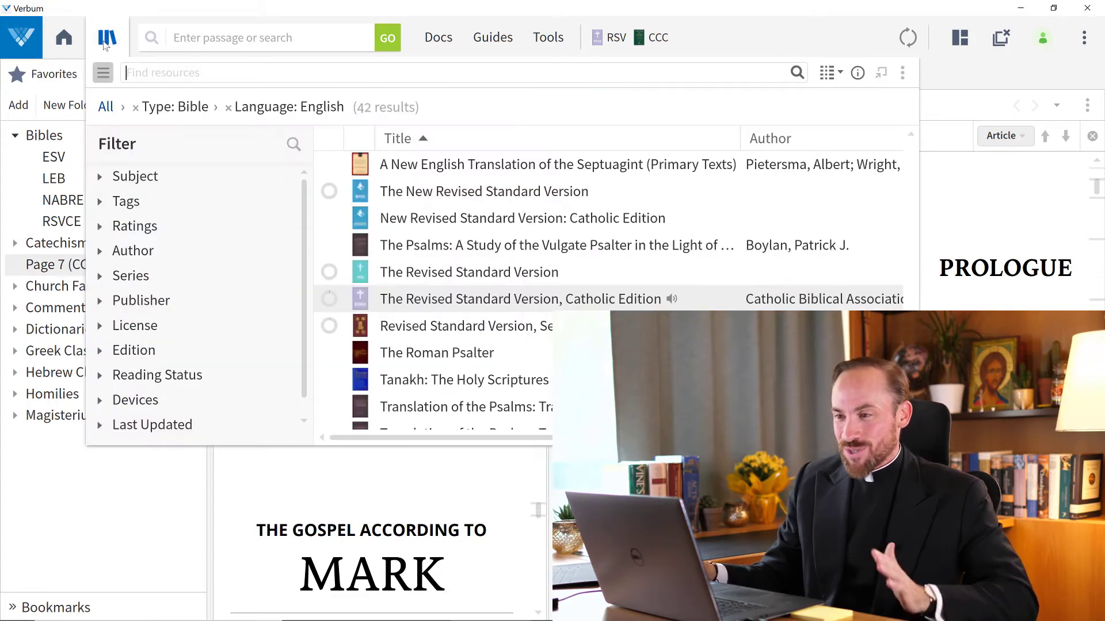
click(135, 107)
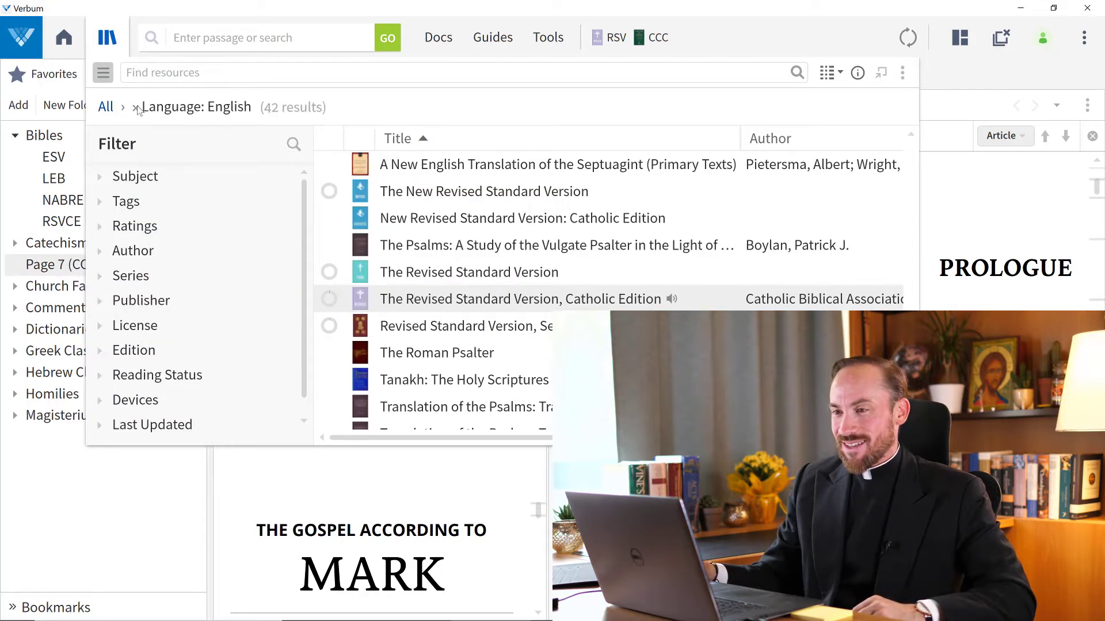
click(149, 80)
key(BackSpace)
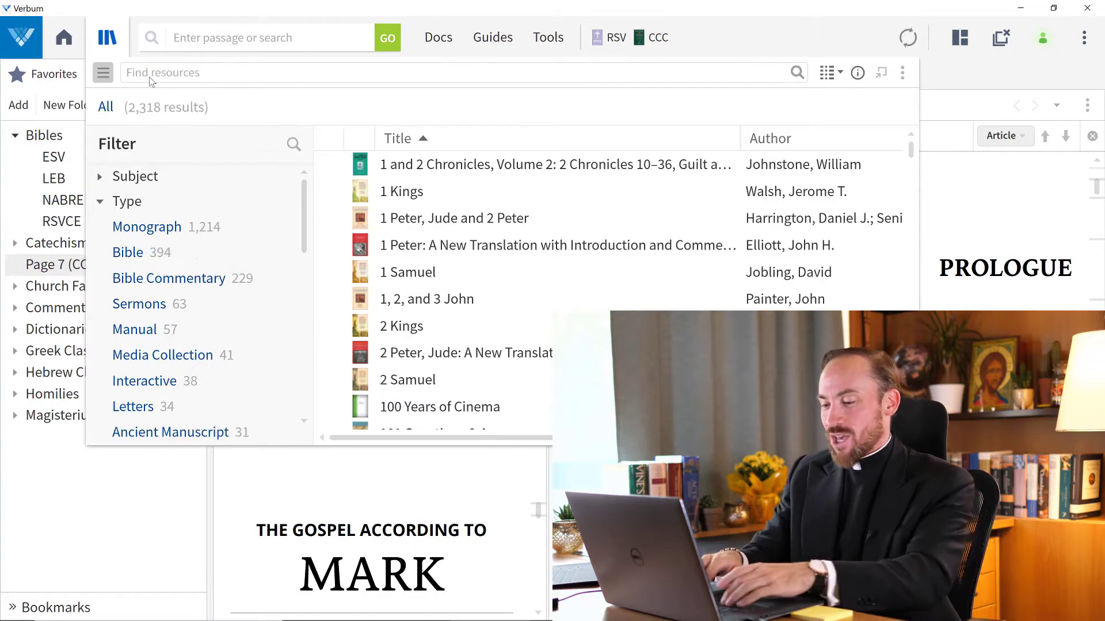
text(ccc)
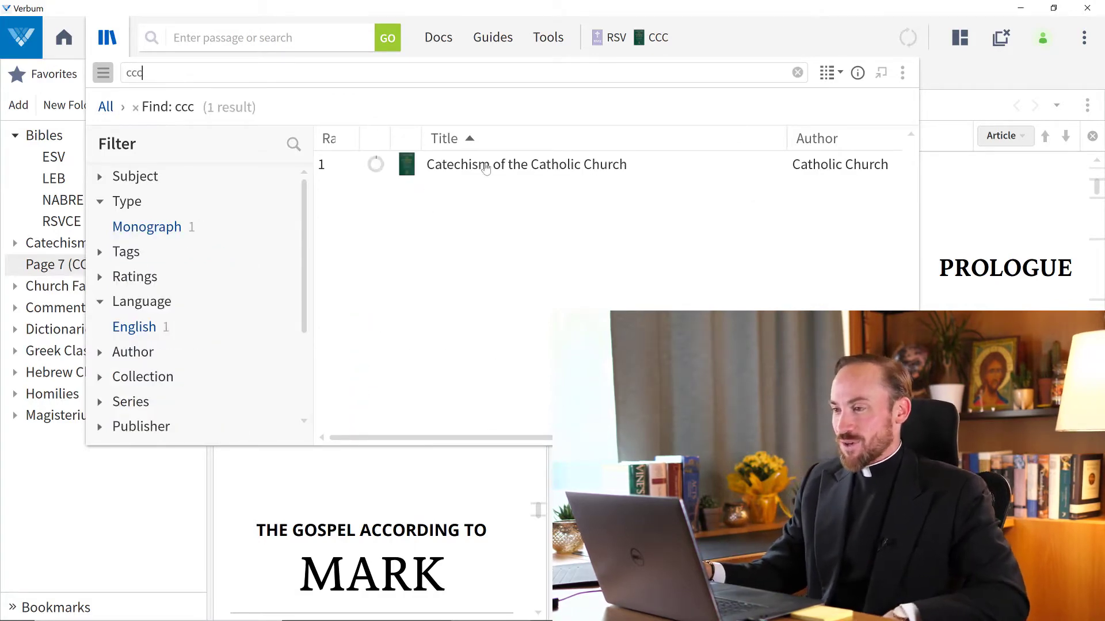
mouse_move(485, 170)
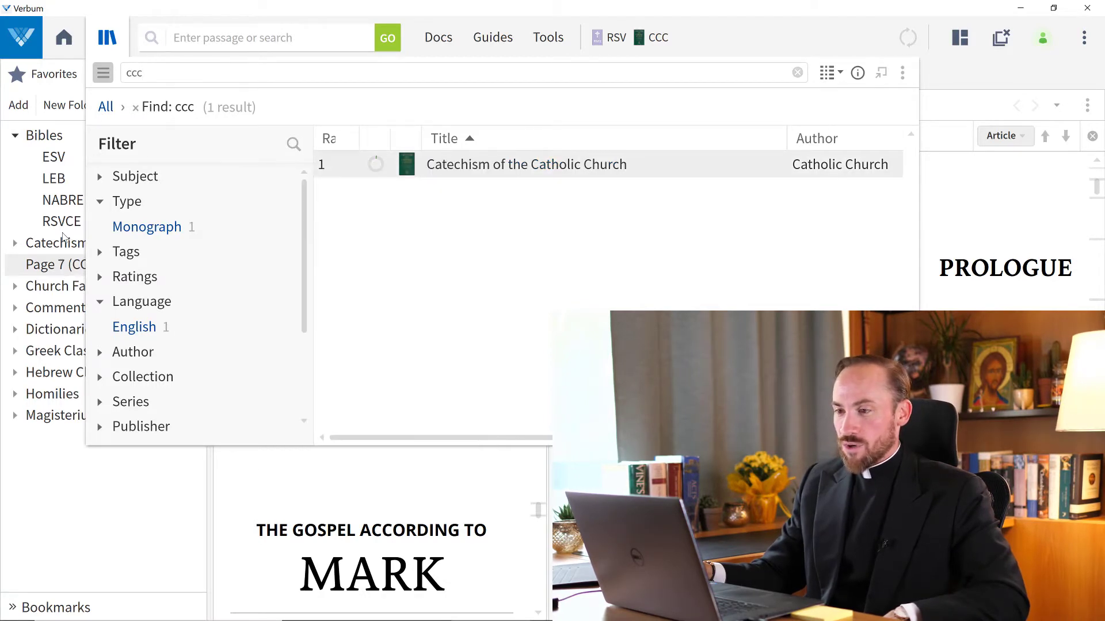
drag(458, 167, 83, 242)
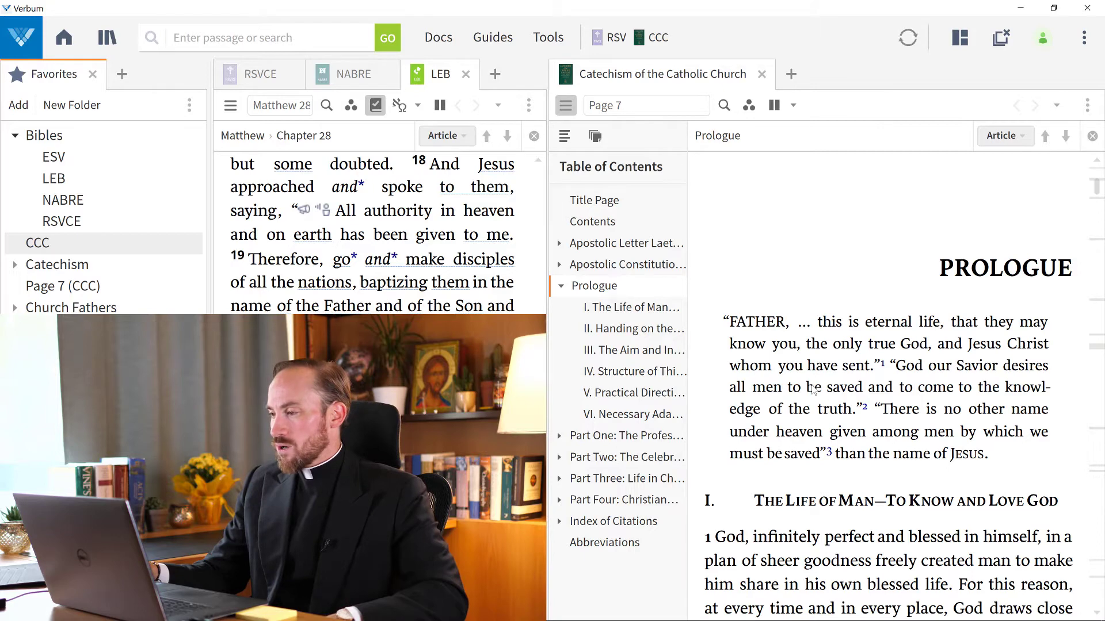
Close the Catechism's table of contents and switch its Prologue to a two-column layout.
scroll(814, 389, down, 5)
scroll(879, 399, up, 5)
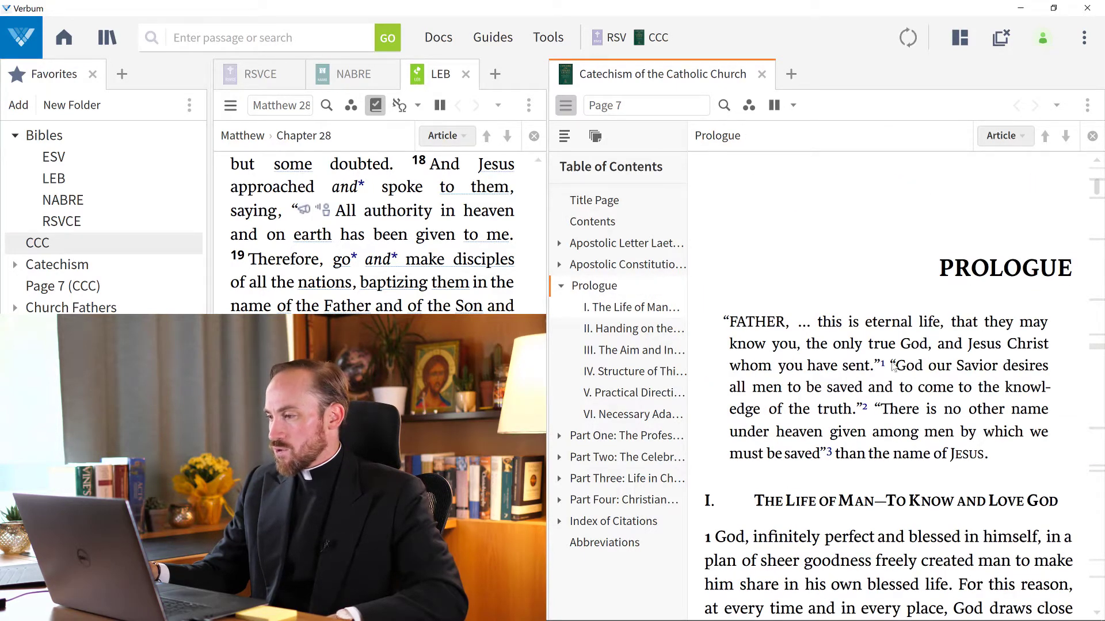
click(565, 106)
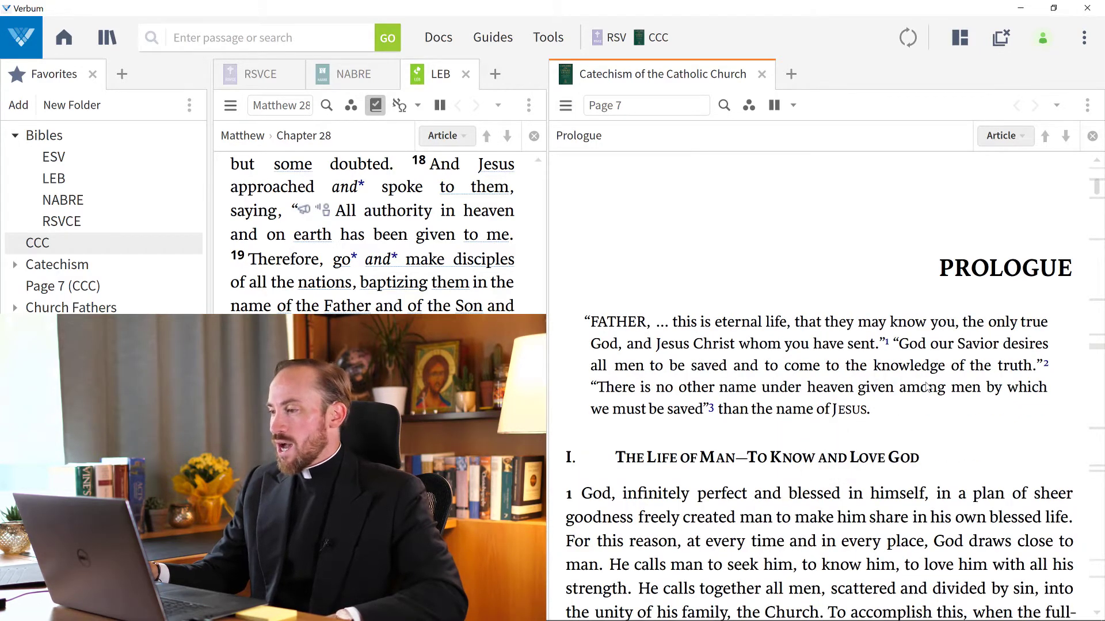
click(1086, 106)
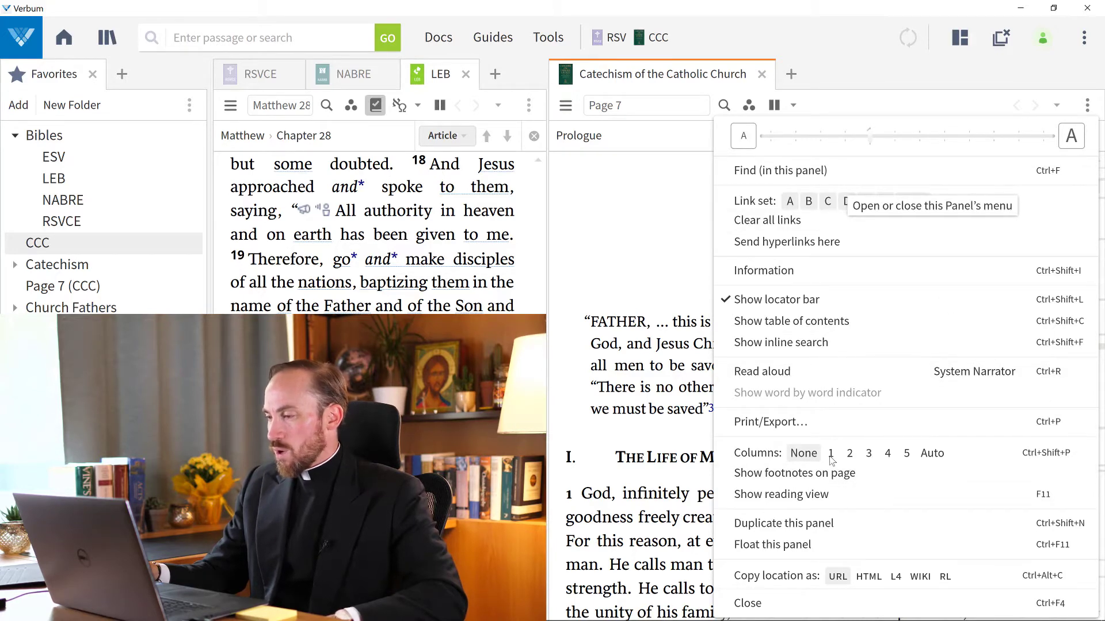
click(849, 454)
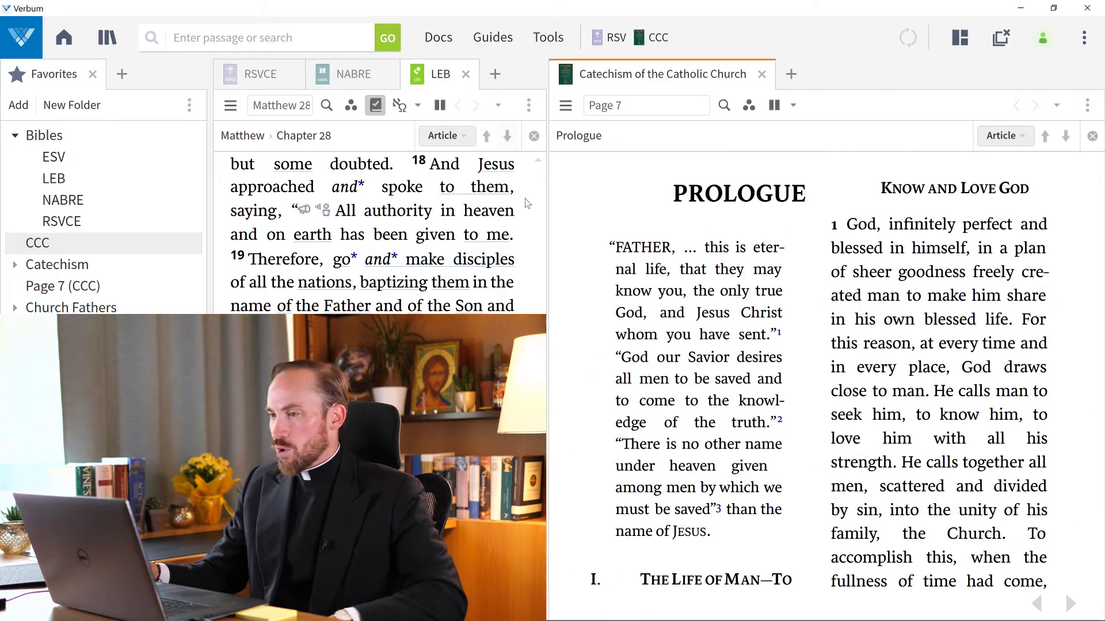
Widen the Catechism pane and enable Show footnotes on page, revealing Jn 17:3, 1 Tim 2:3–4, Acts 4:12.
drag(548, 229, 435, 229)
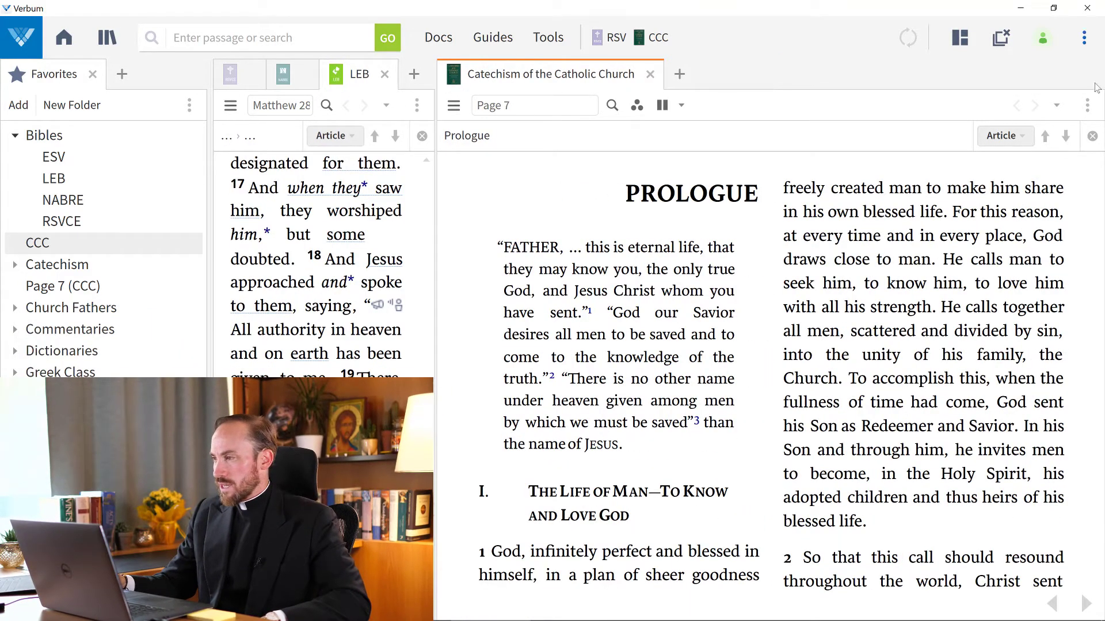
click(1087, 104)
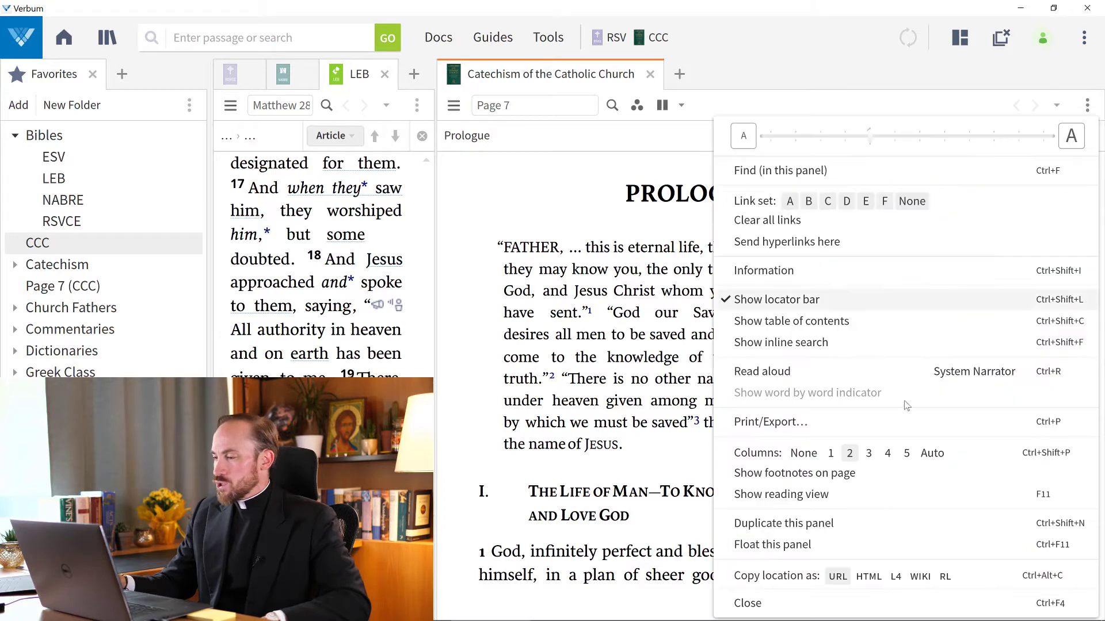
click(840, 473)
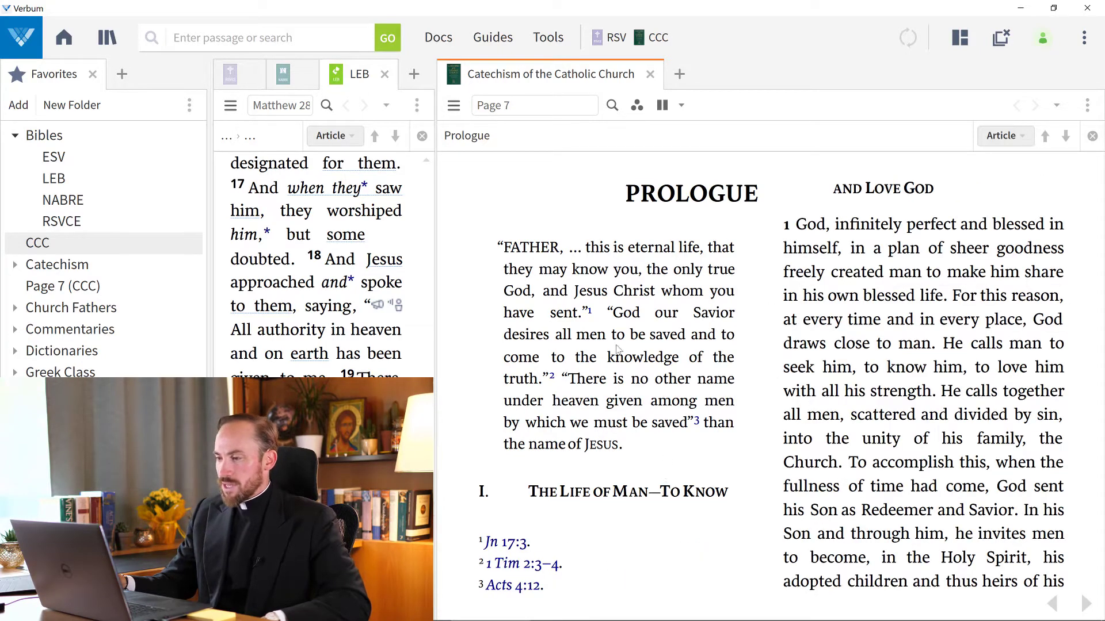
mouse_move(590, 315)
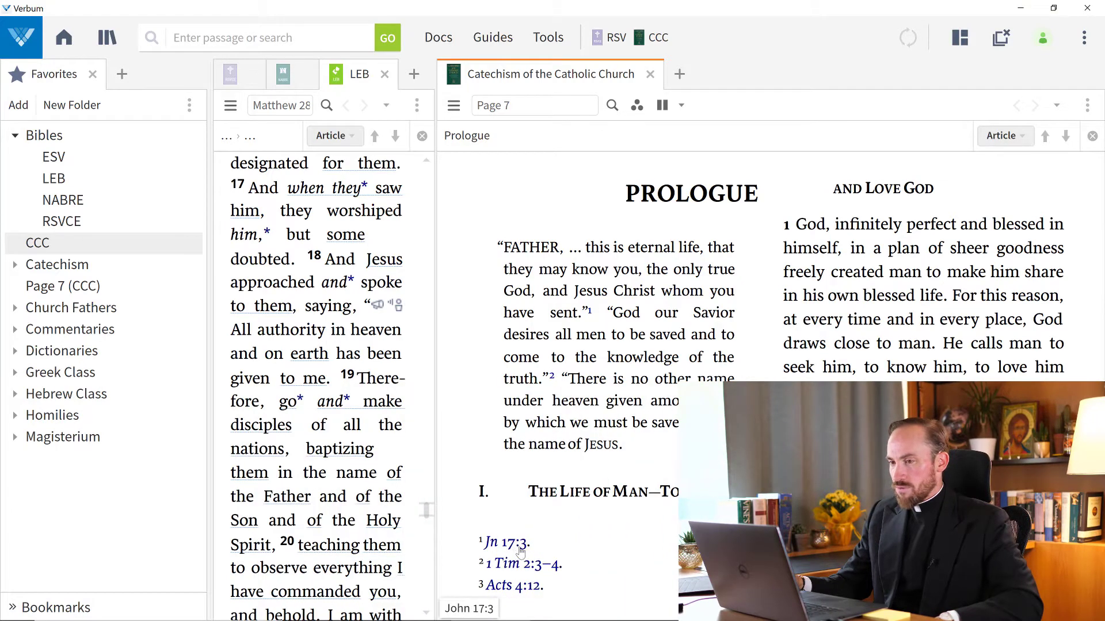
Close Favorites and follow the Jn 17:3 footnote to show John 17:3 in the RSVCE.
click(63, 77)
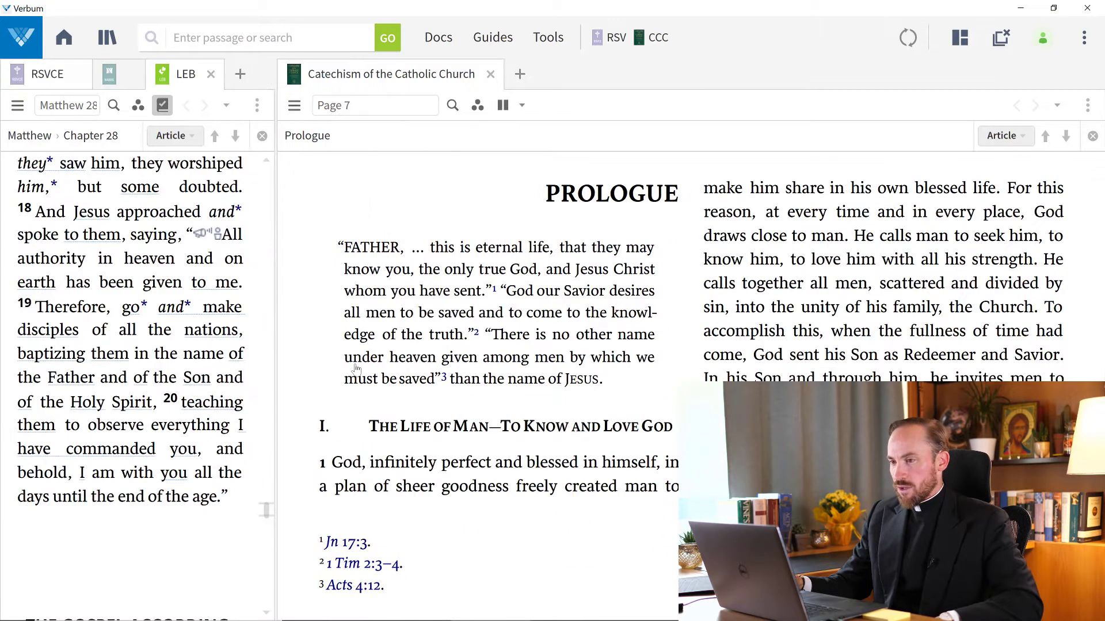
click(358, 553)
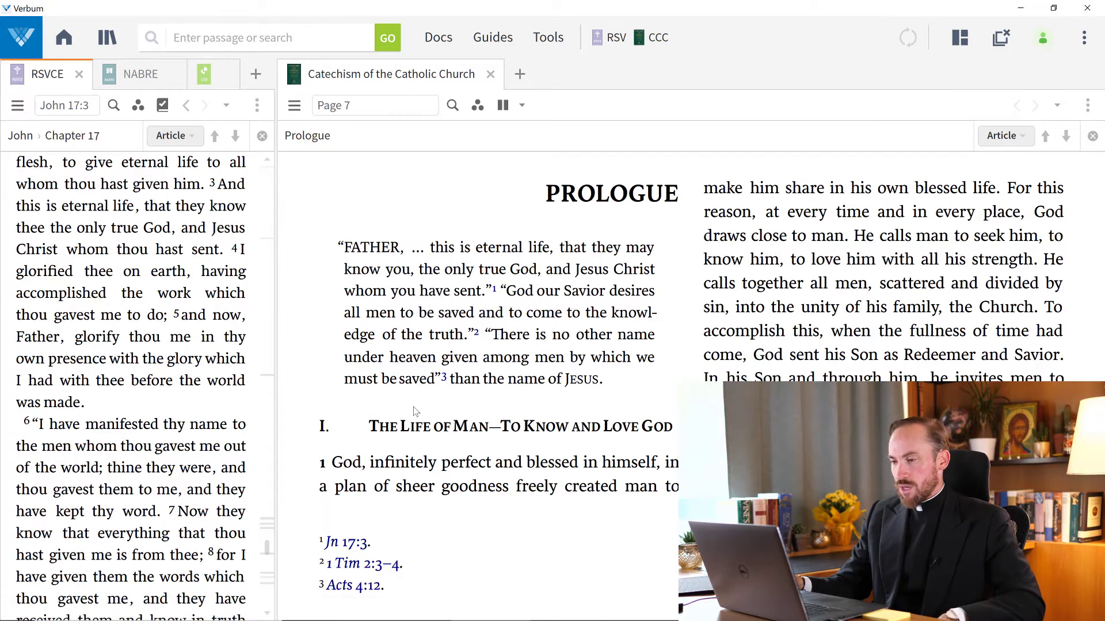
click(1088, 108)
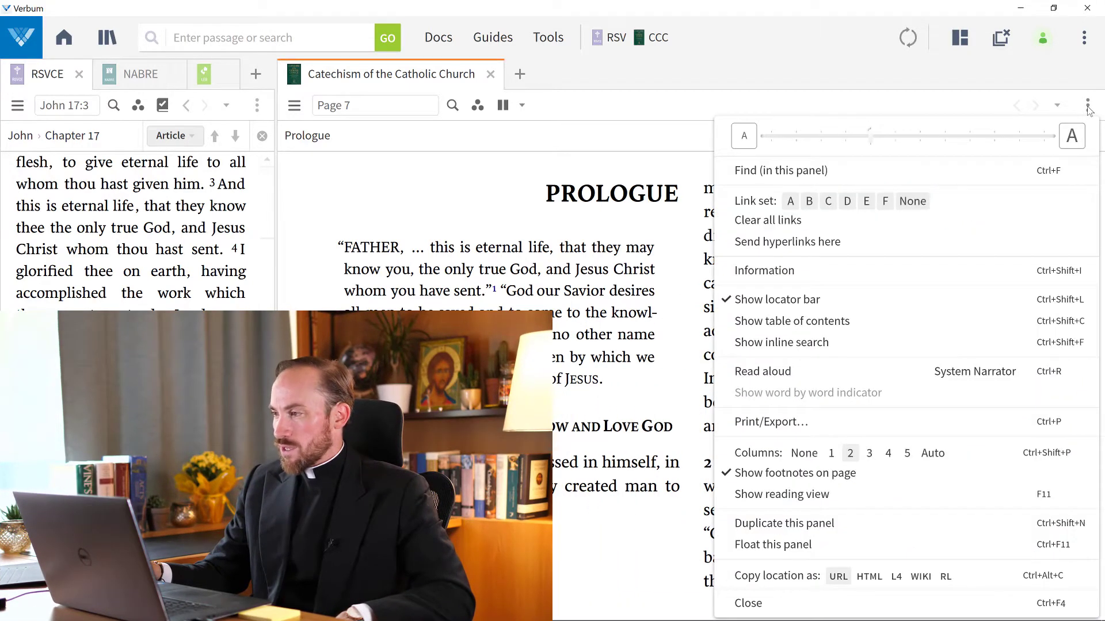
click(800, 496)
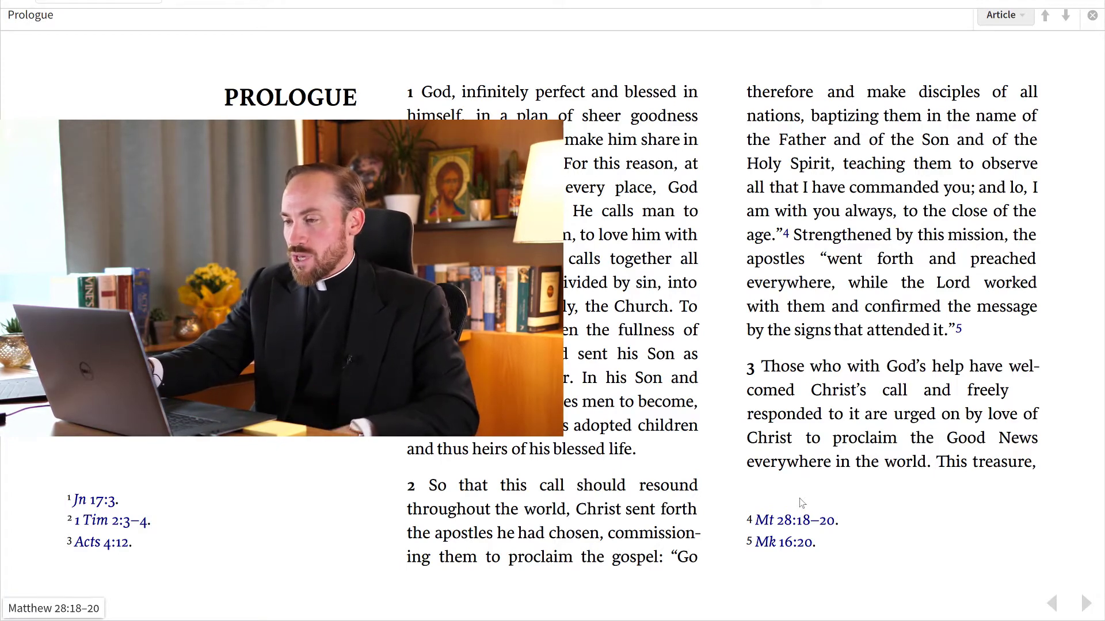
key(Escape)
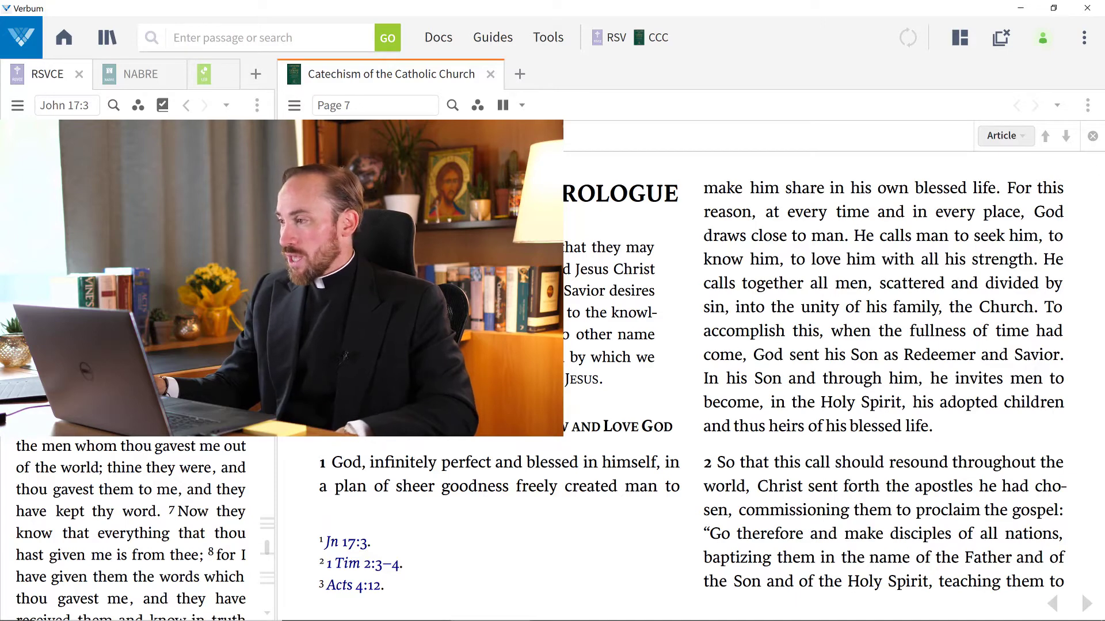
Toggle page footnotes off and back on, try Columns 1, then set Catechism Columns to None.
click(1087, 105)
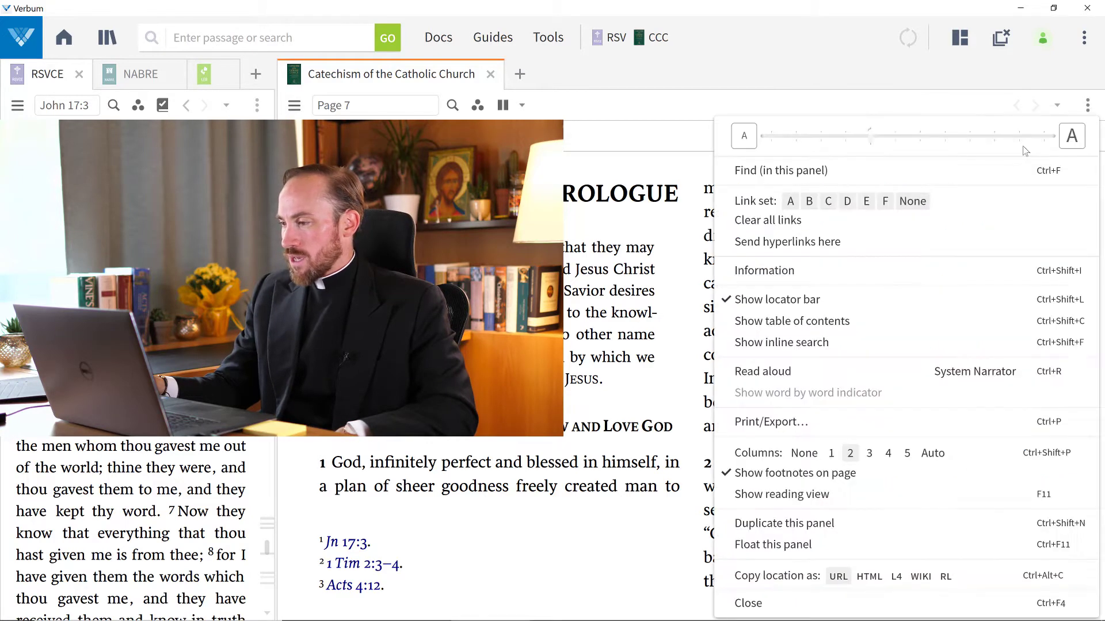
click(773, 473)
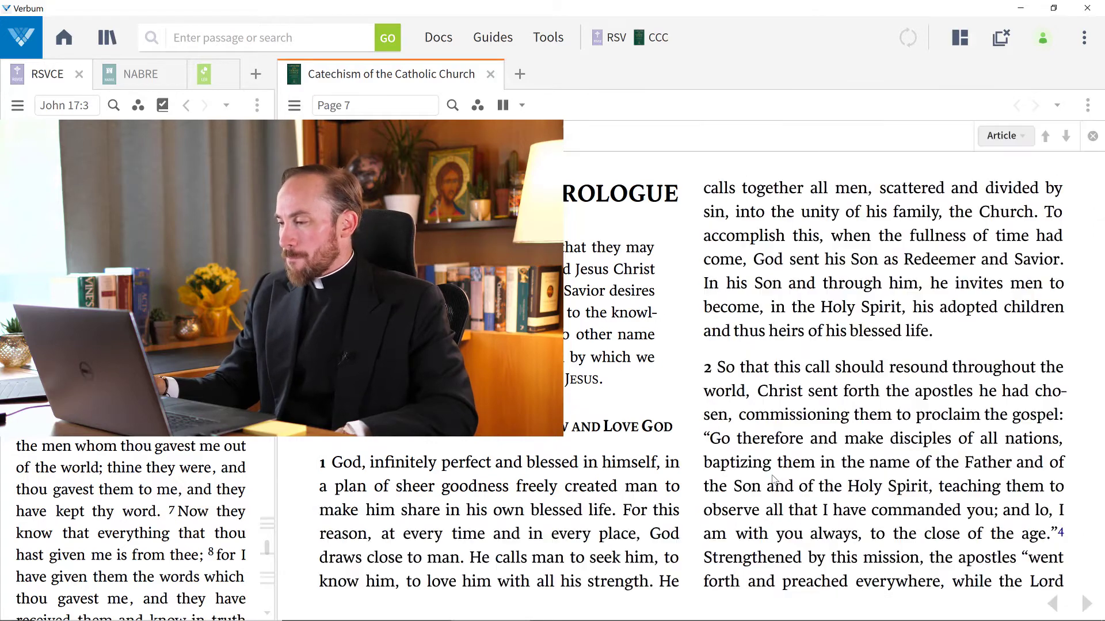
click(1088, 107)
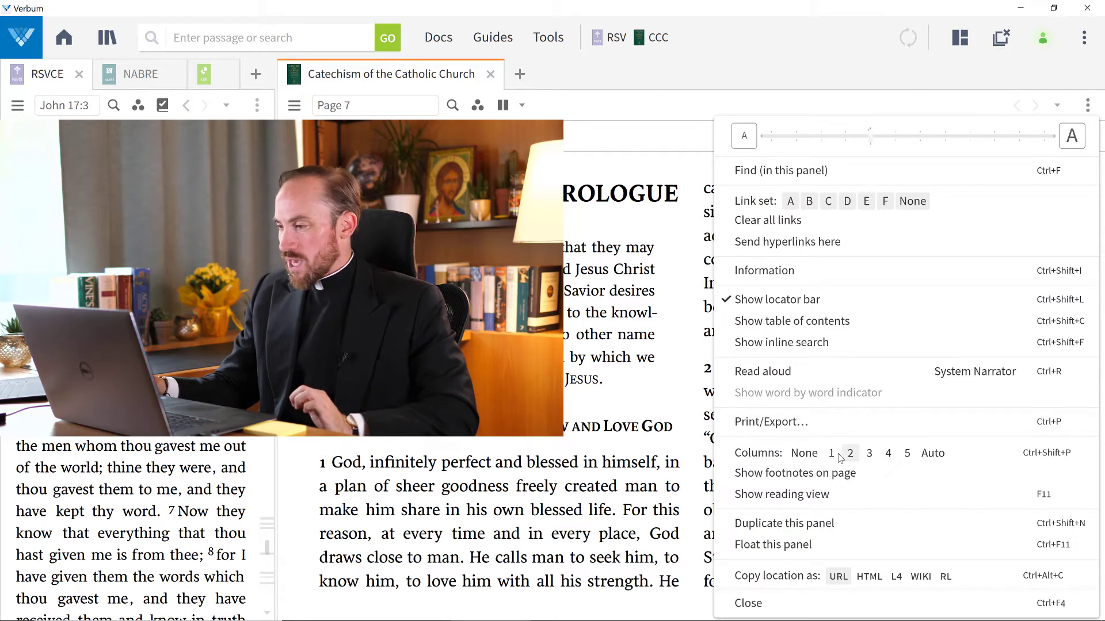
click(832, 455)
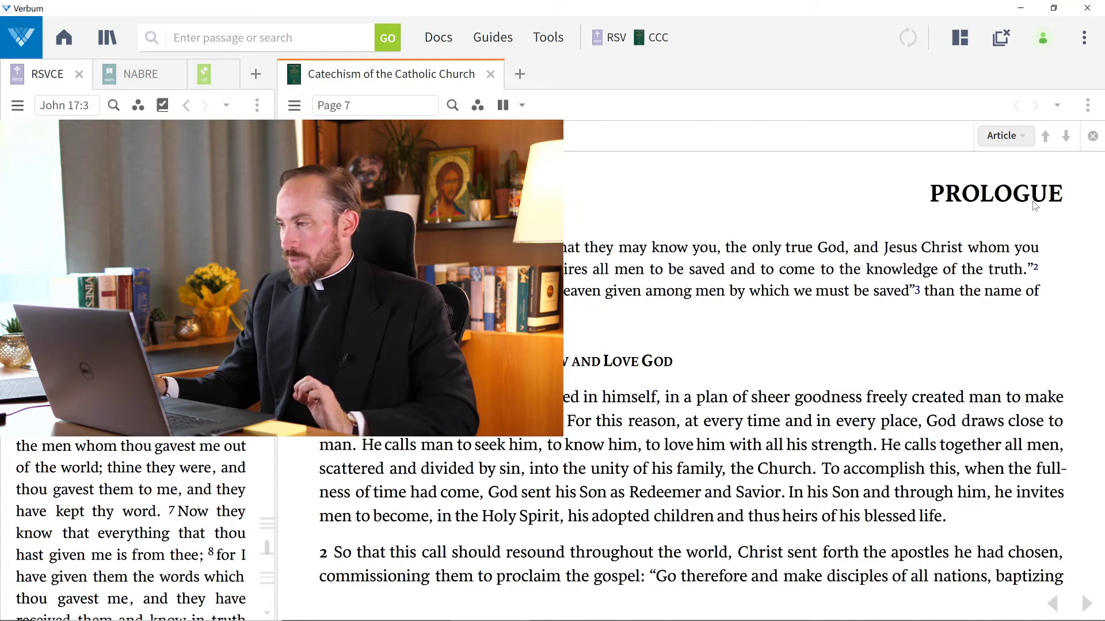
click(1086, 107)
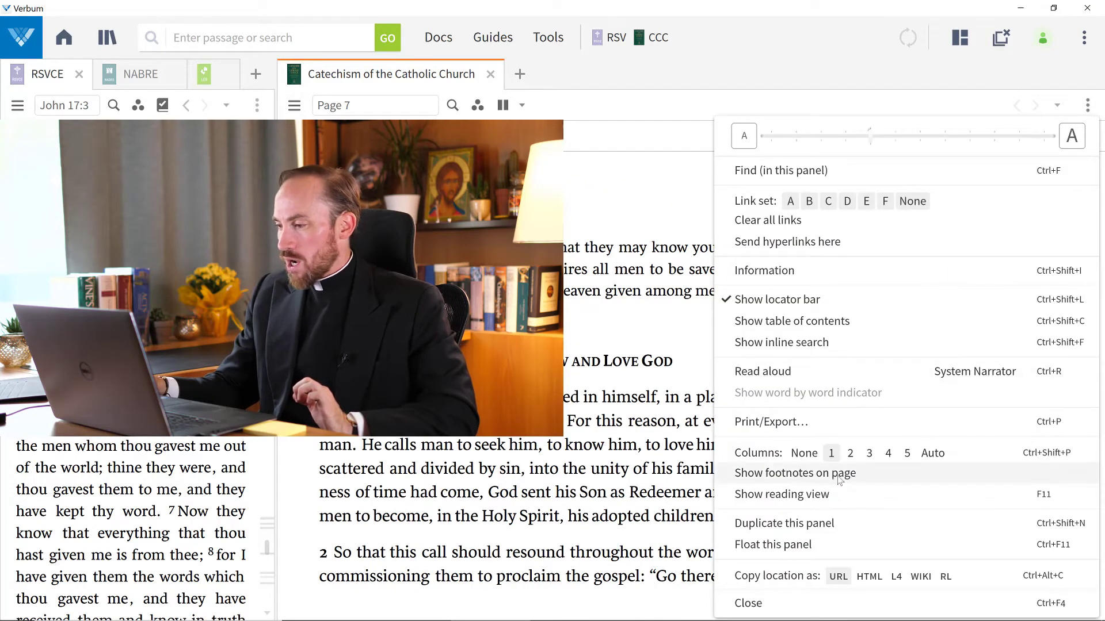
click(833, 474)
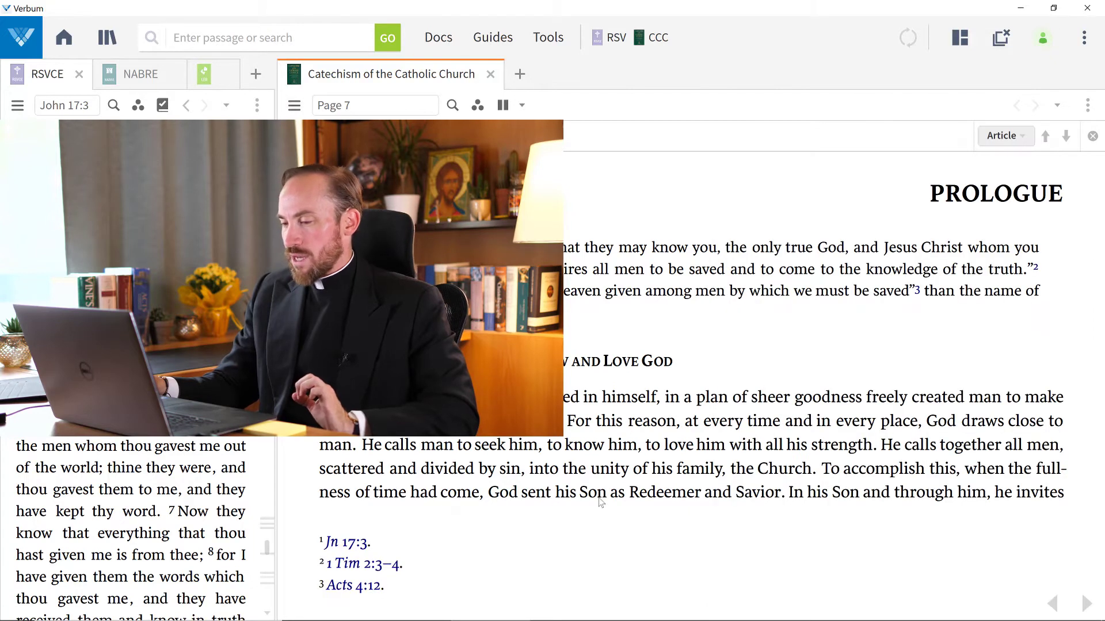
click(1088, 107)
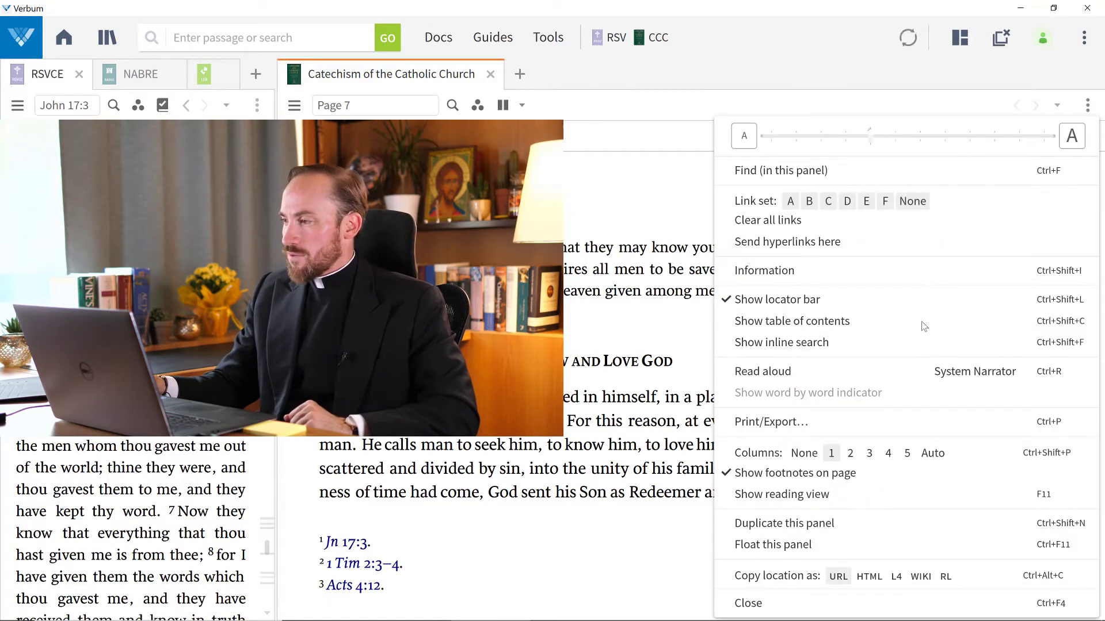
click(806, 453)
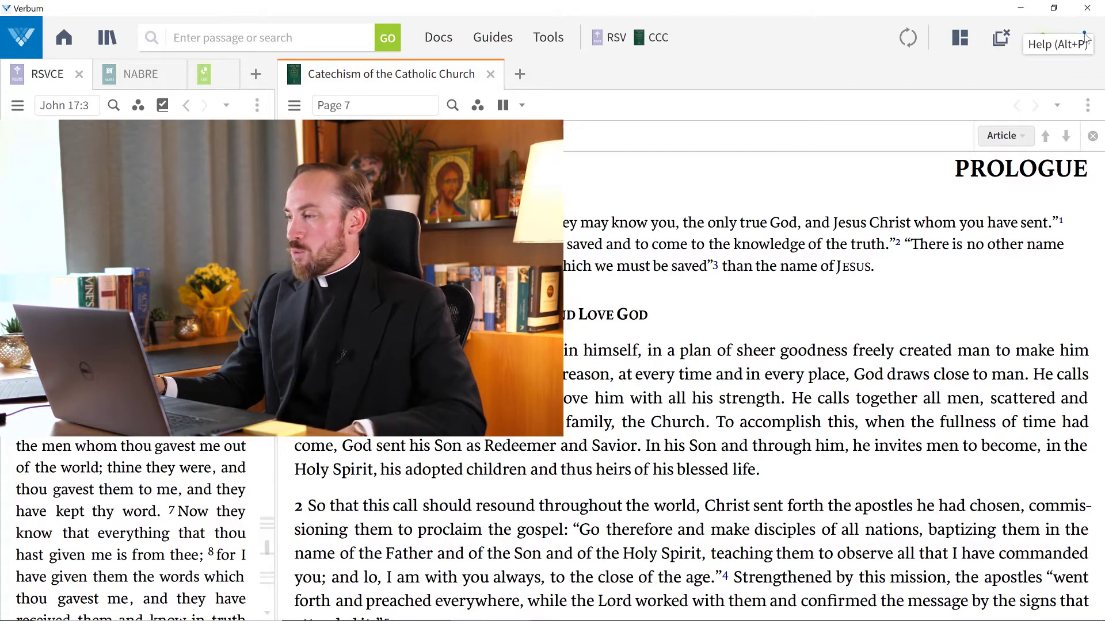
click(1088, 105)
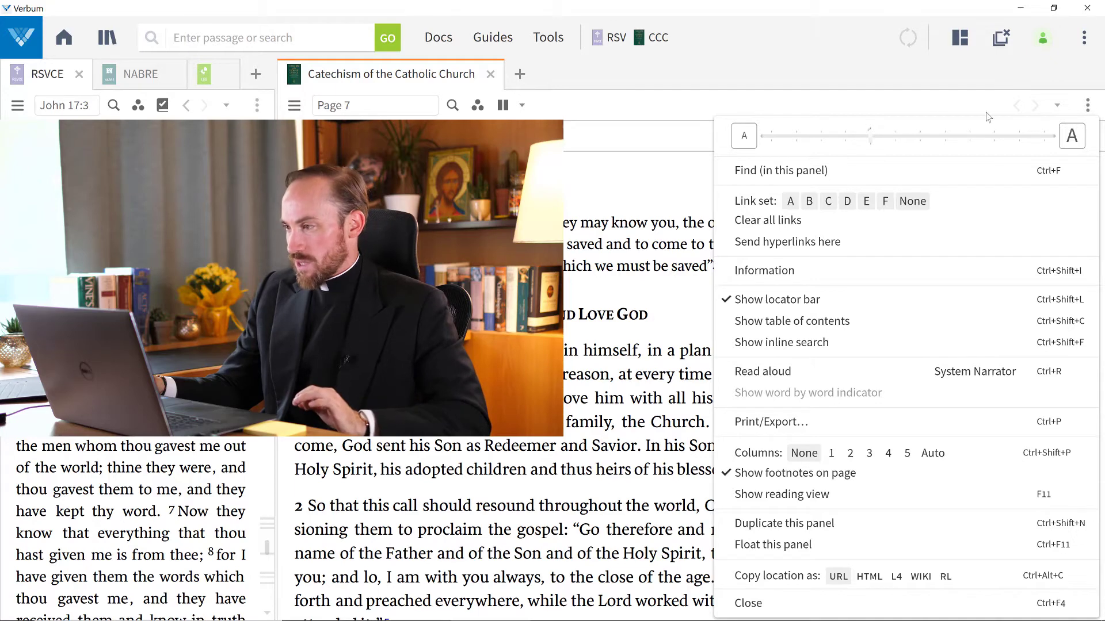
click(744, 138)
click(1070, 138)
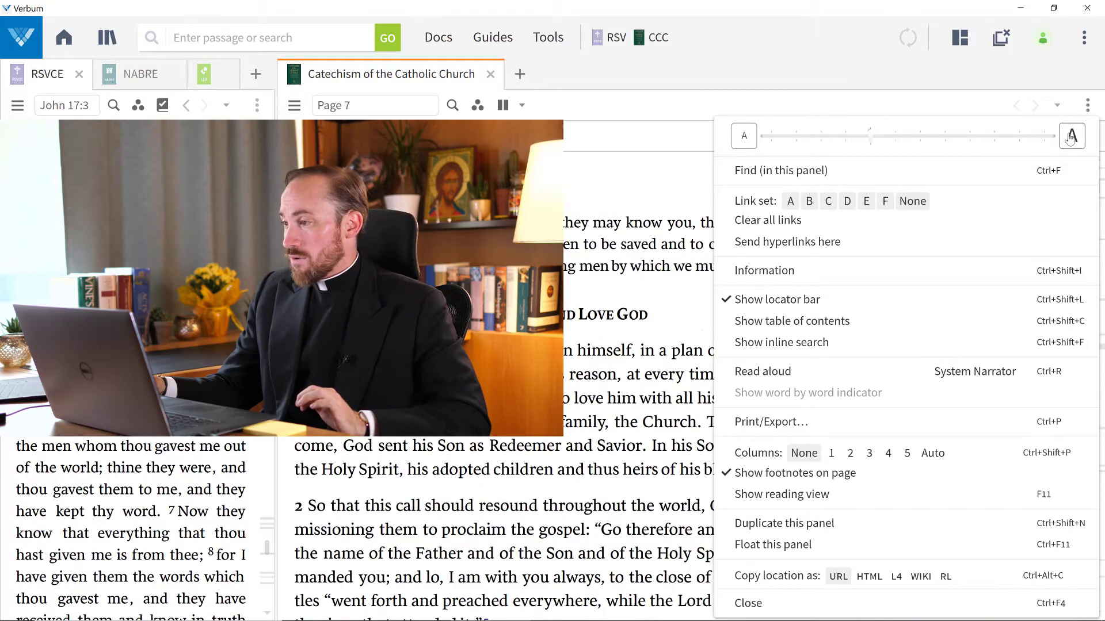
click(1070, 138)
click(1070, 138)
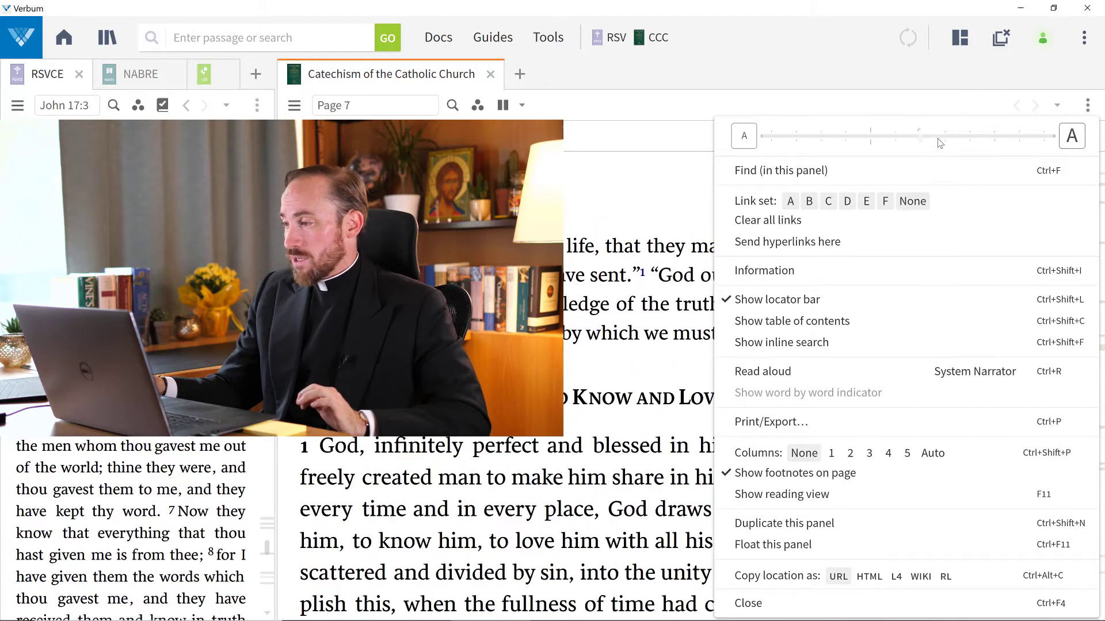
click(871, 140)
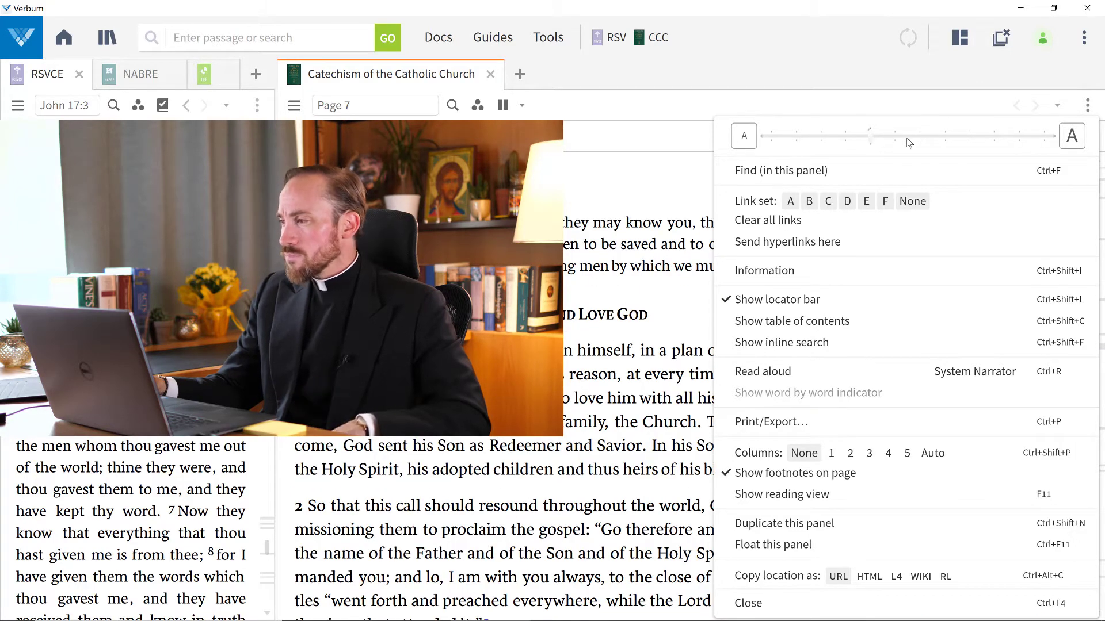
click(641, 211)
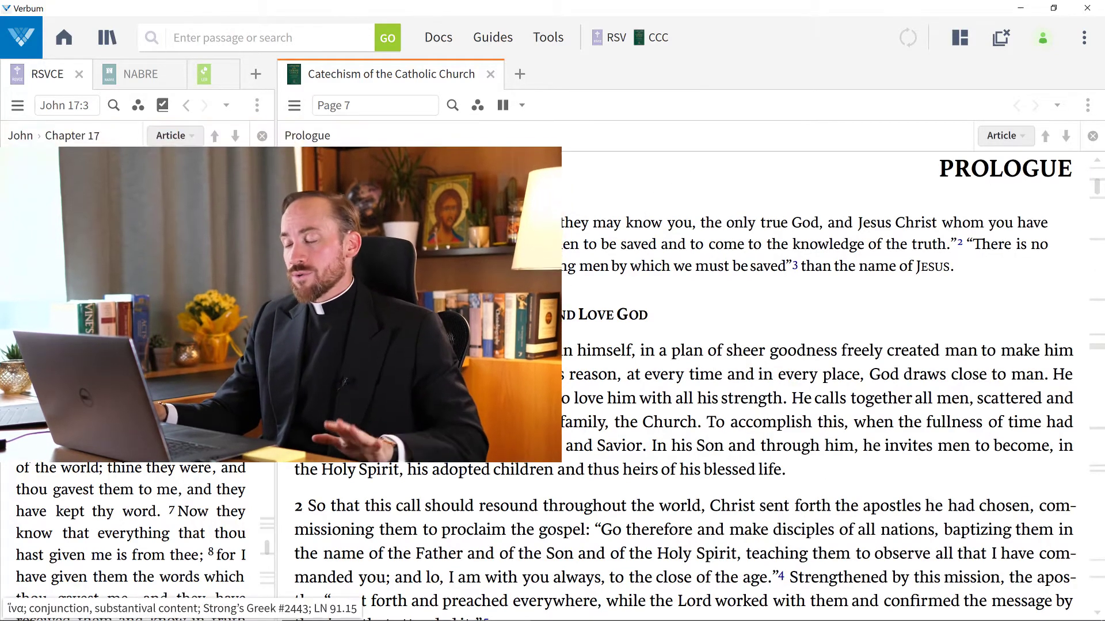
Try 150% interface scaling, revert to 100%, then open Program Settings.
click(1085, 39)
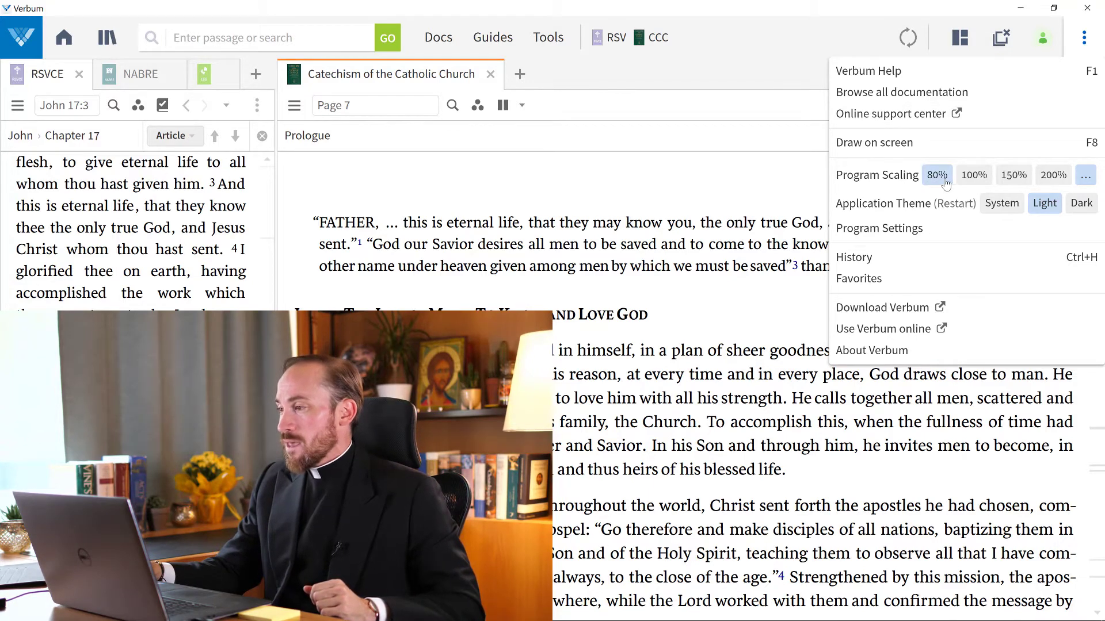
click(1014, 175)
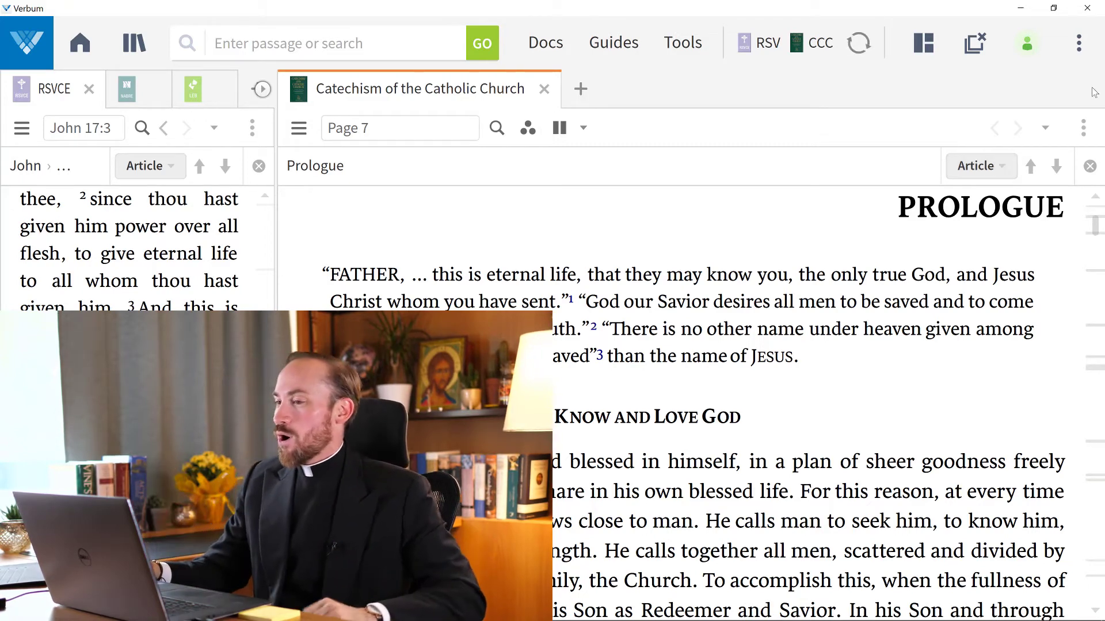
click(1078, 44)
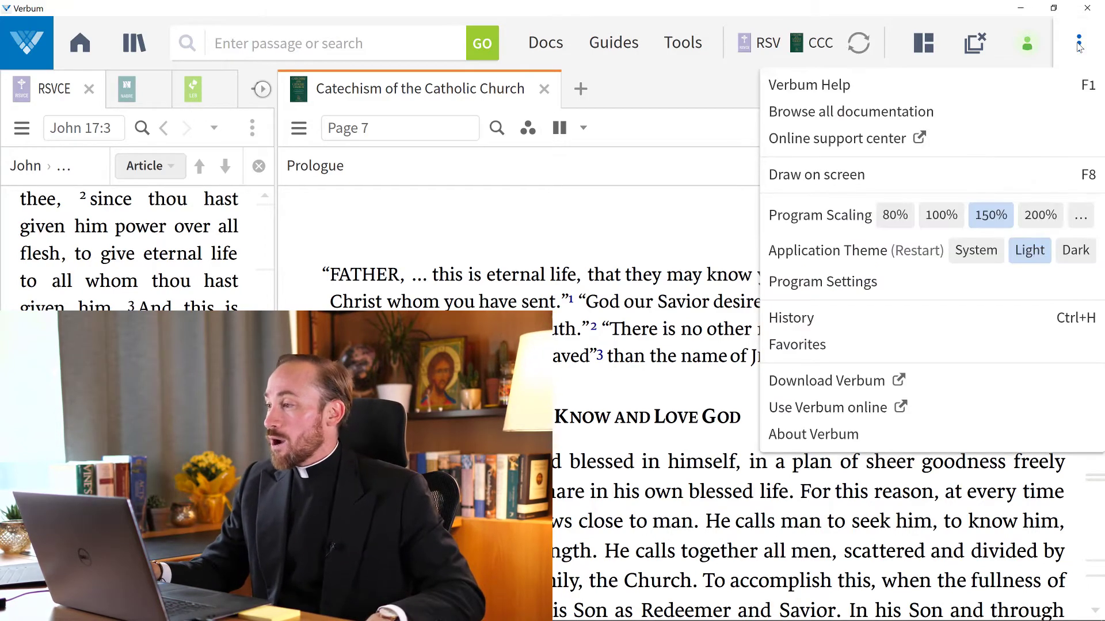
click(935, 215)
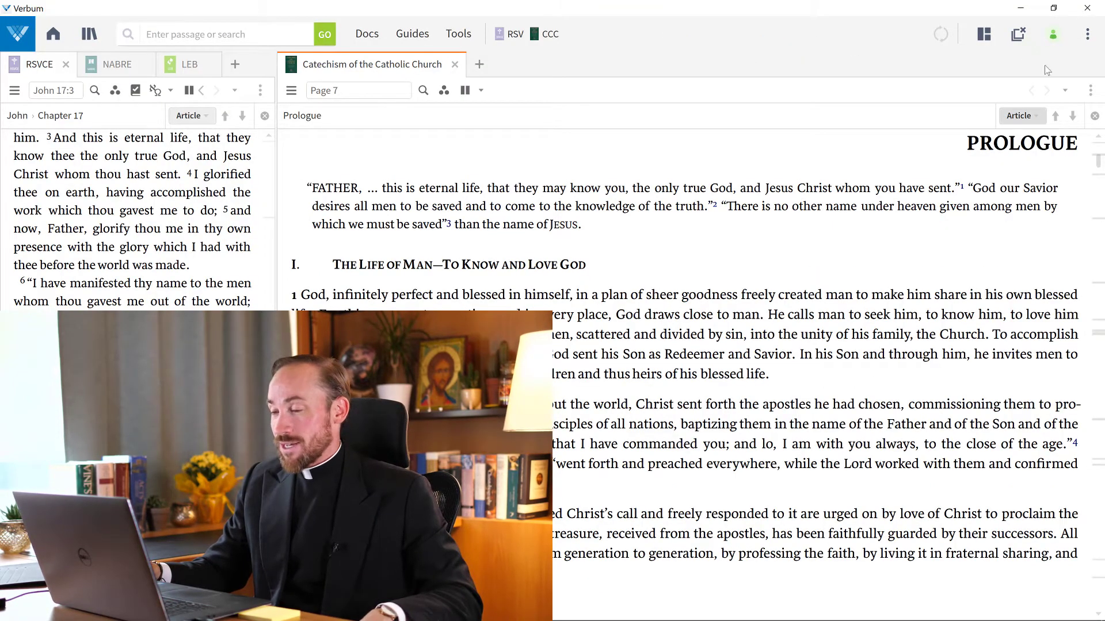
click(1087, 34)
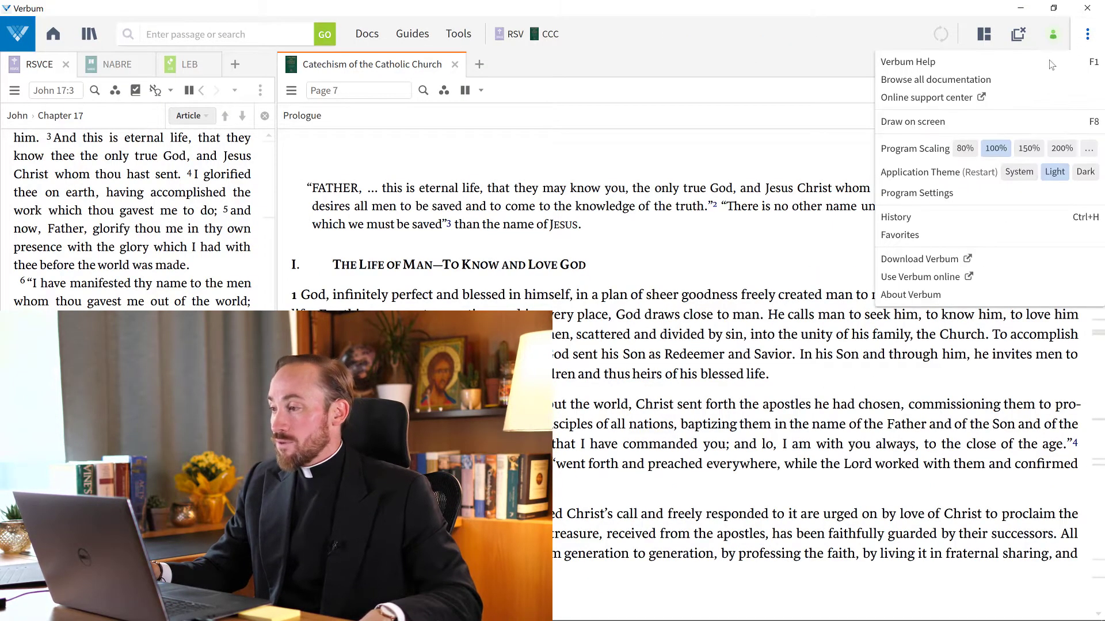
click(938, 199)
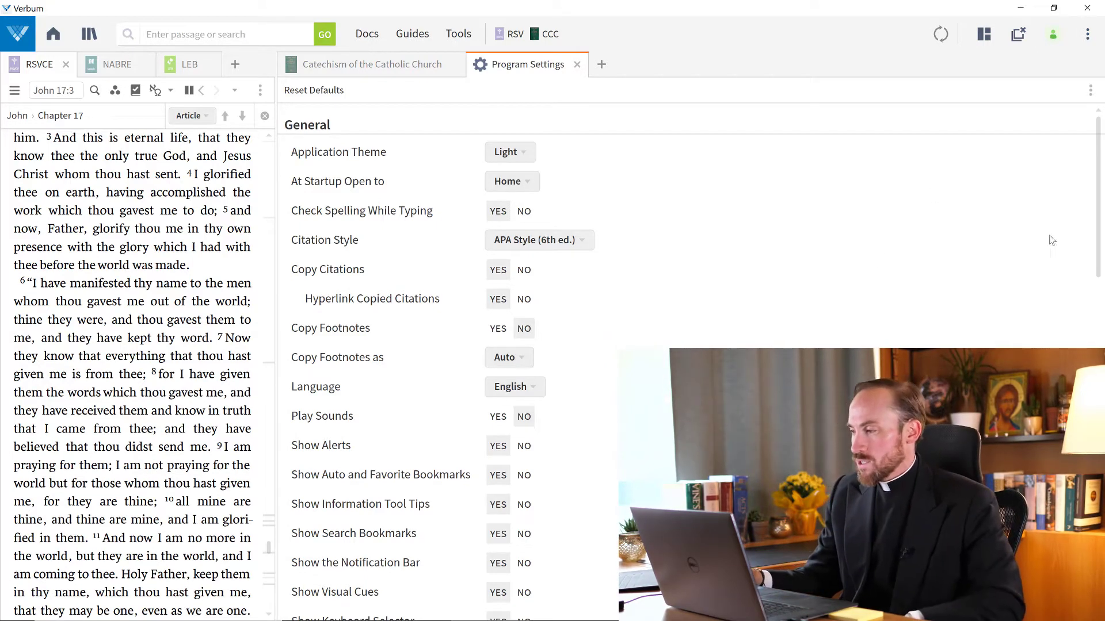
Set Program Scaling under Accessibility to 120%.
drag(1099, 240, 1089, 327)
scroll(666, 233, down, 6)
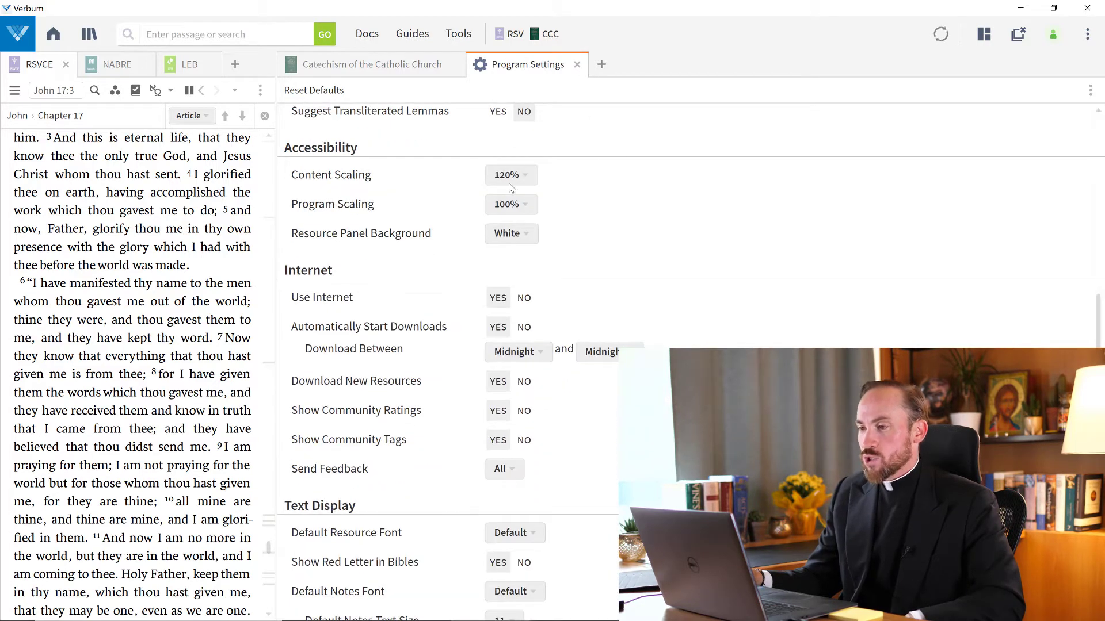
click(528, 214)
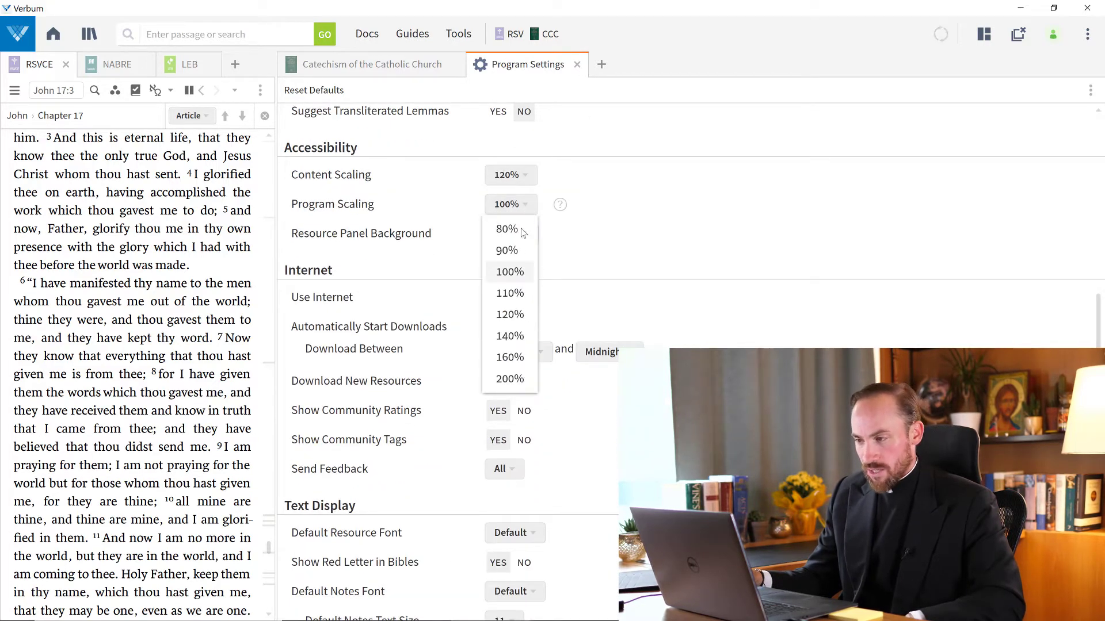
click(511, 316)
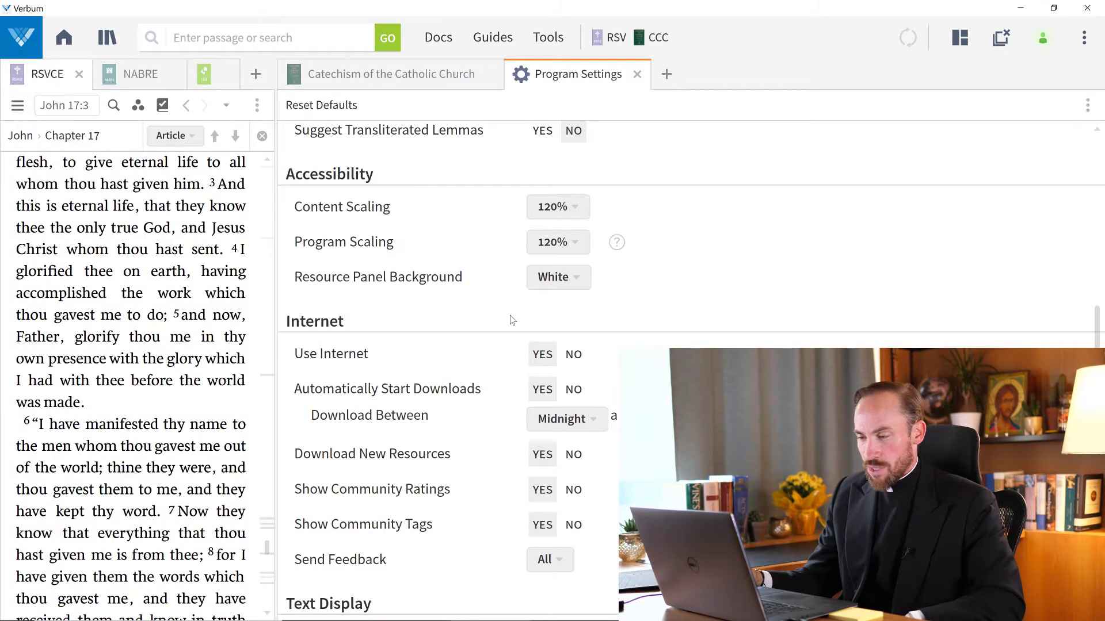
Try Content Scaling at 90%, 160% and 100%, finally settling on 120%.
click(578, 214)
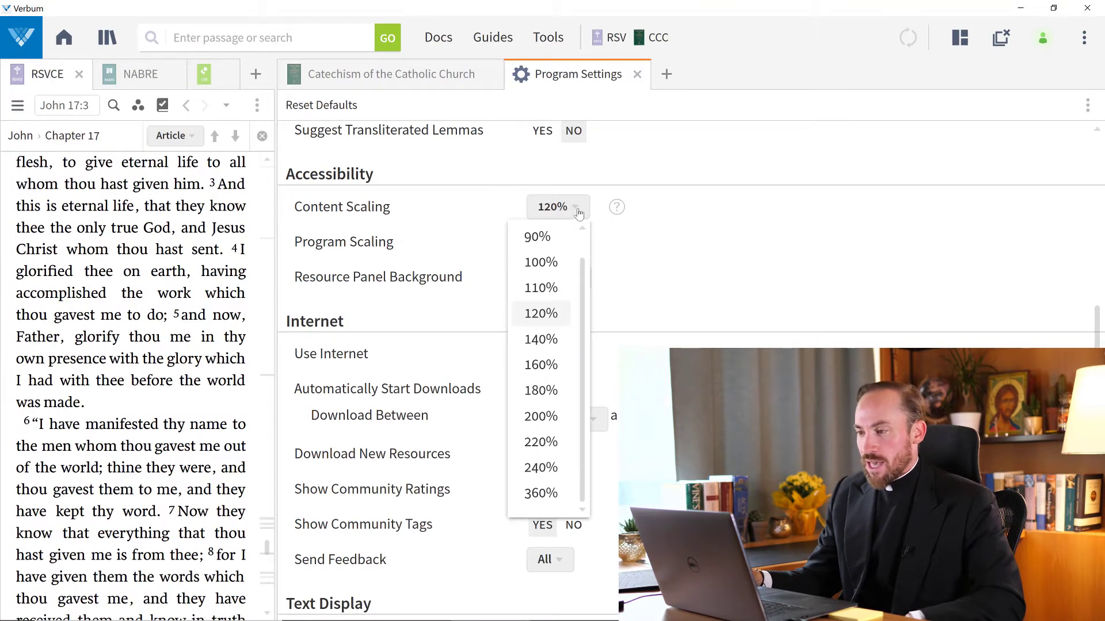
click(551, 236)
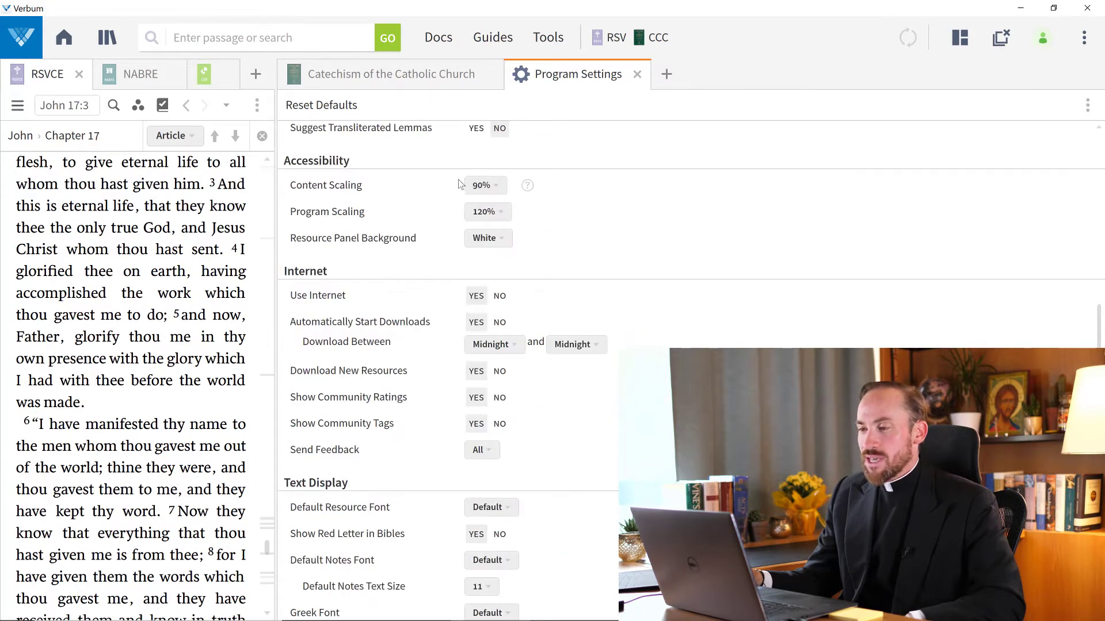
click(501, 191)
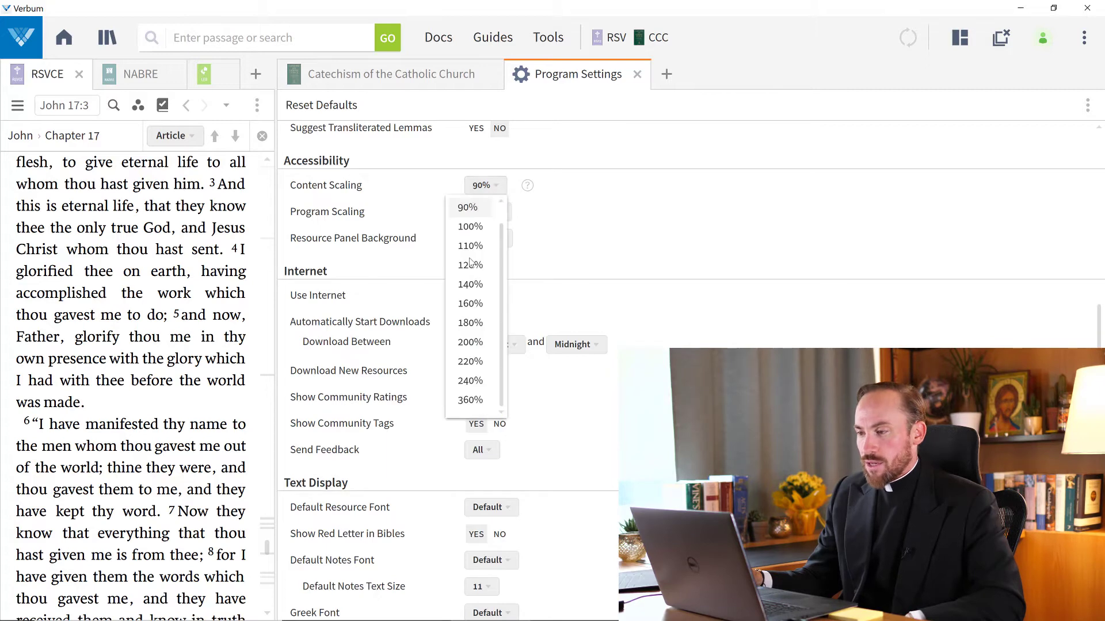
click(470, 305)
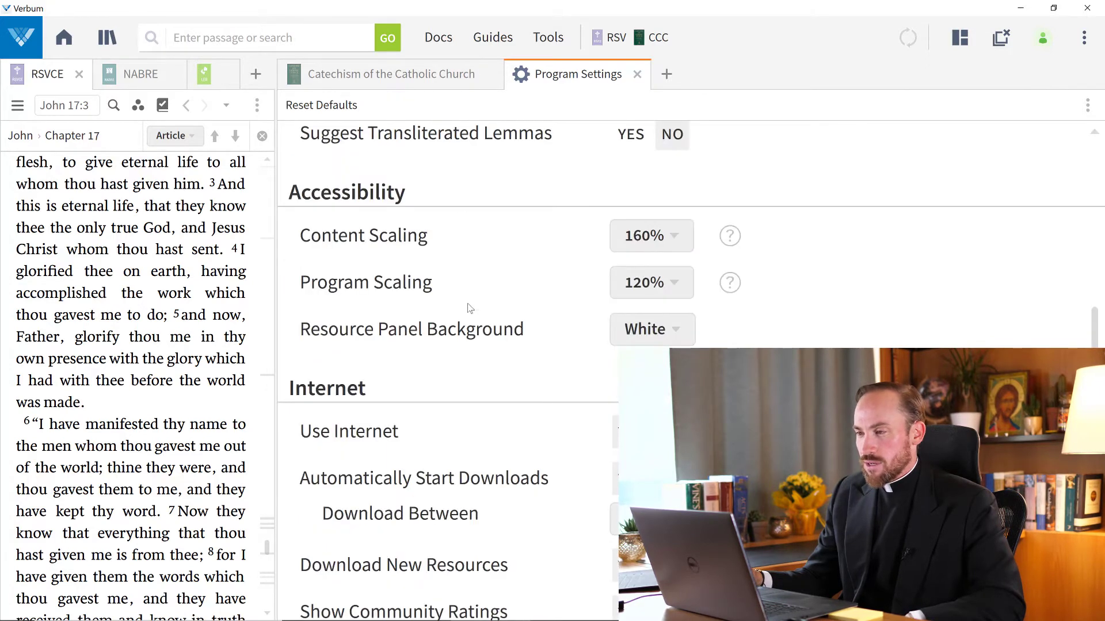
click(673, 235)
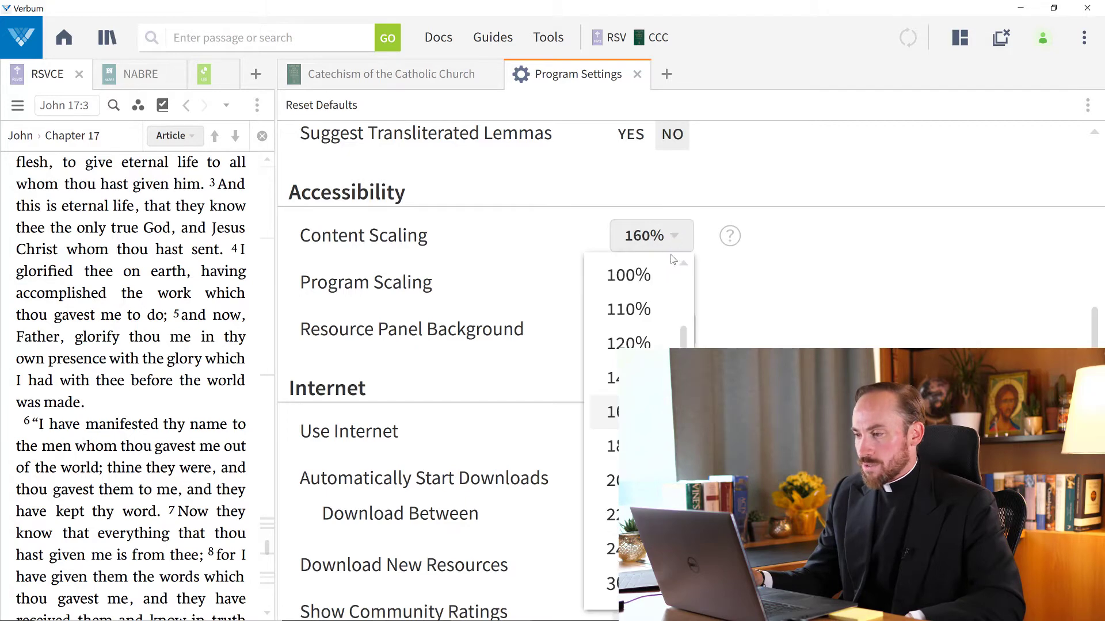
click(643, 277)
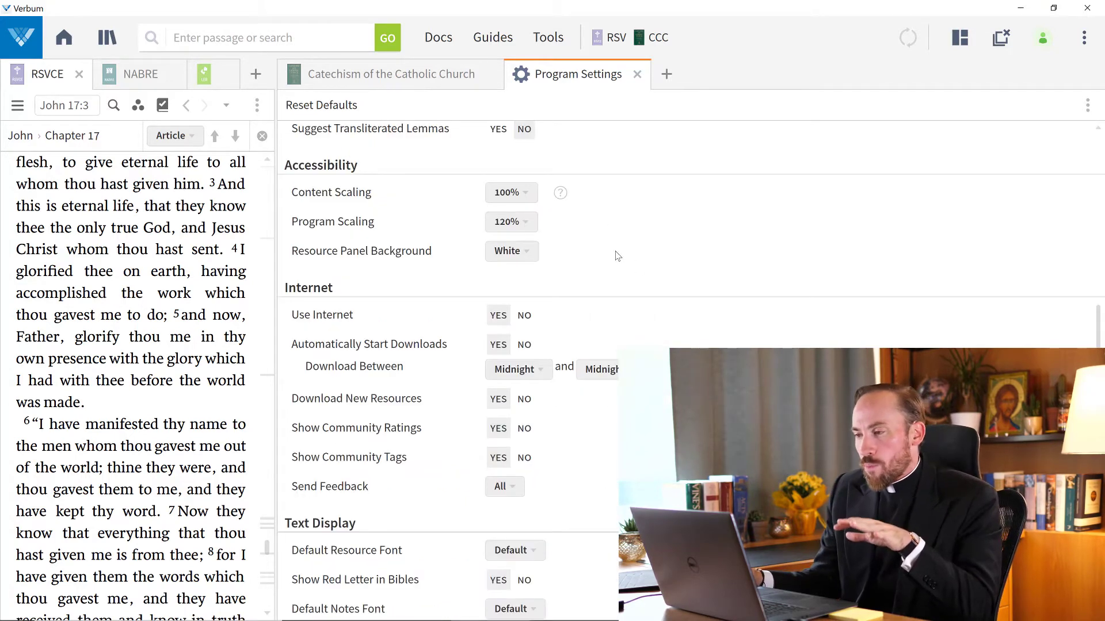
click(520, 195)
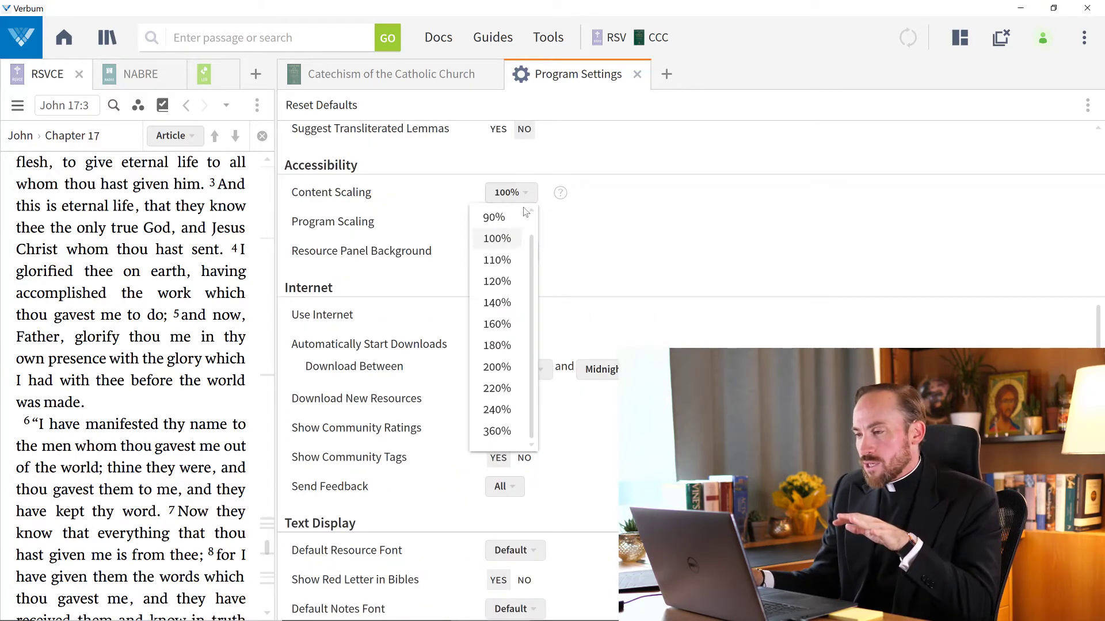
click(509, 280)
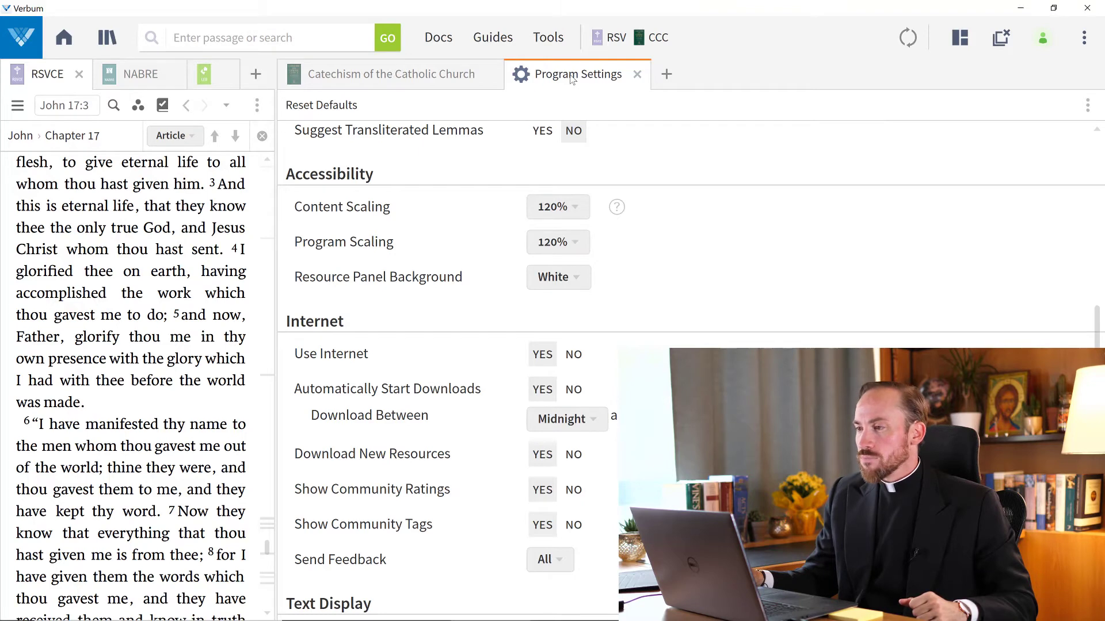
Close the Program Settings tab and dismiss the options menu unchanged, back at Prologue page 7.
click(637, 73)
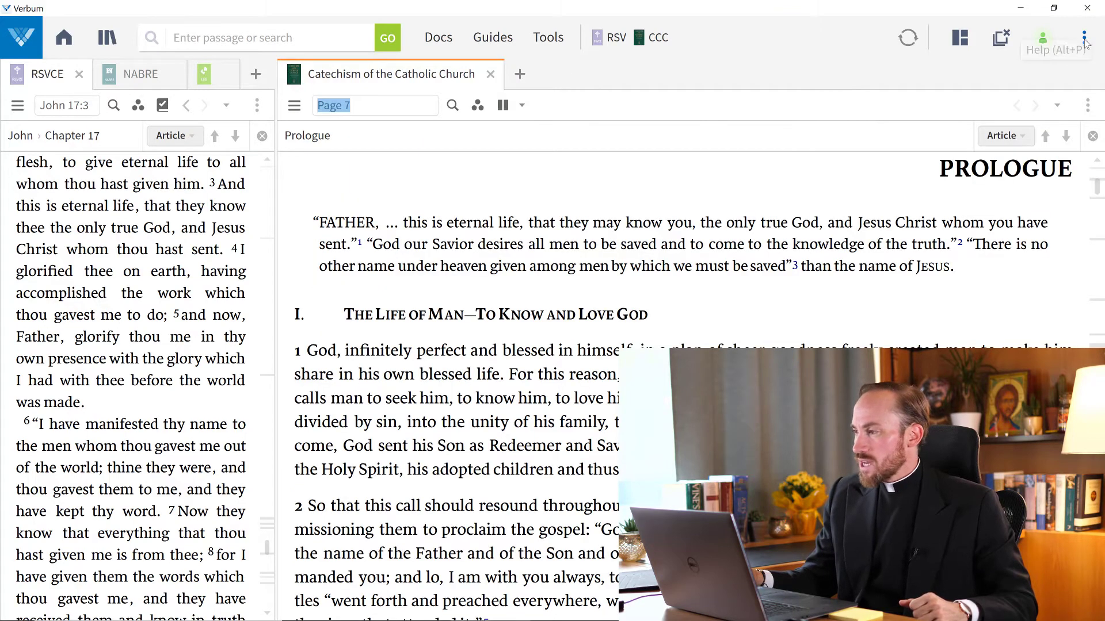
click(1084, 41)
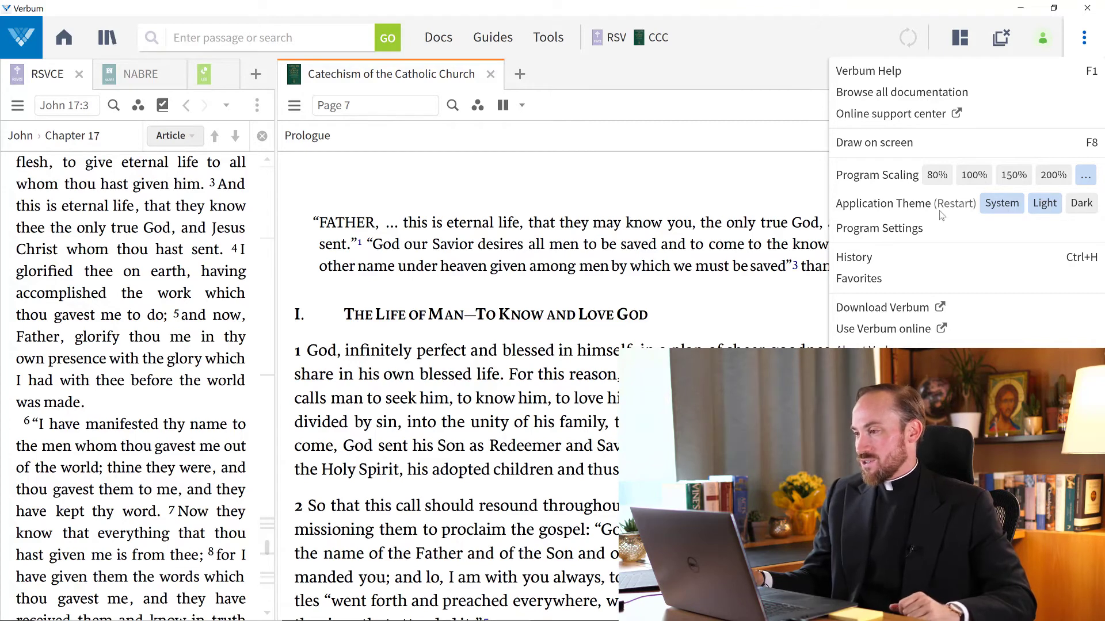
click(794, 193)
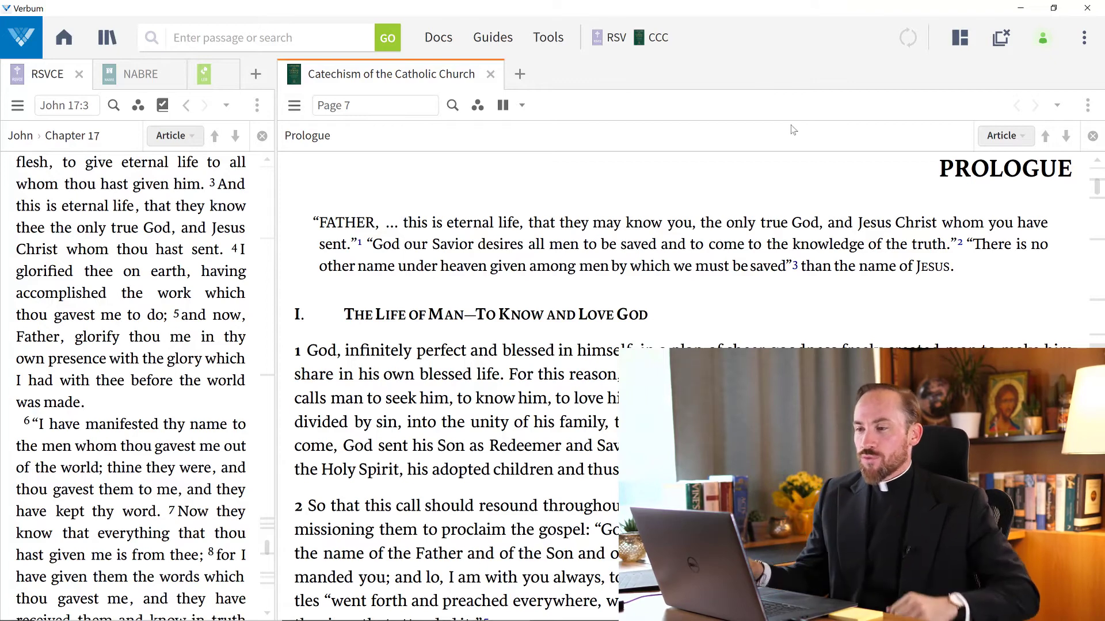
Jump the Catechism to page 354 through its reference box.
click(379, 107)
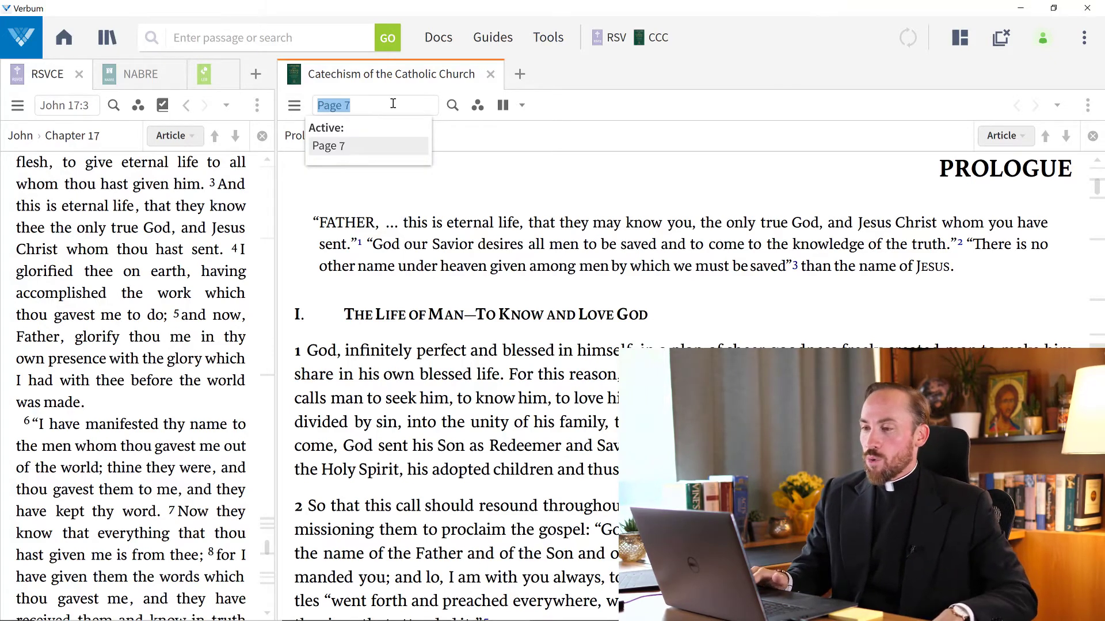
click(393, 103)
key(BackSpace)
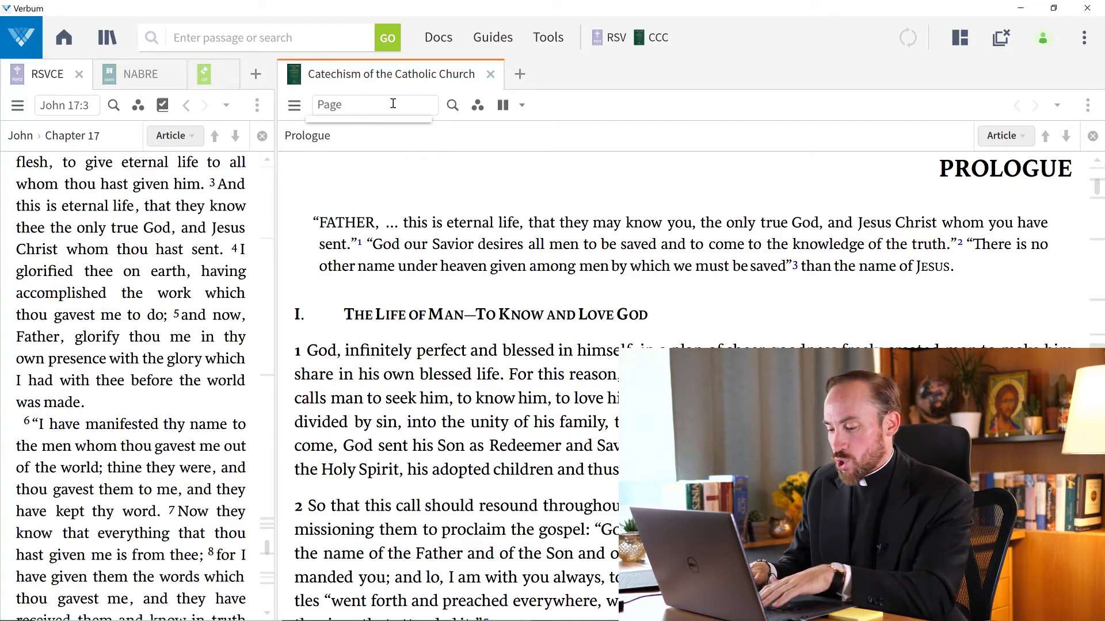
text(3544)
key(Return)
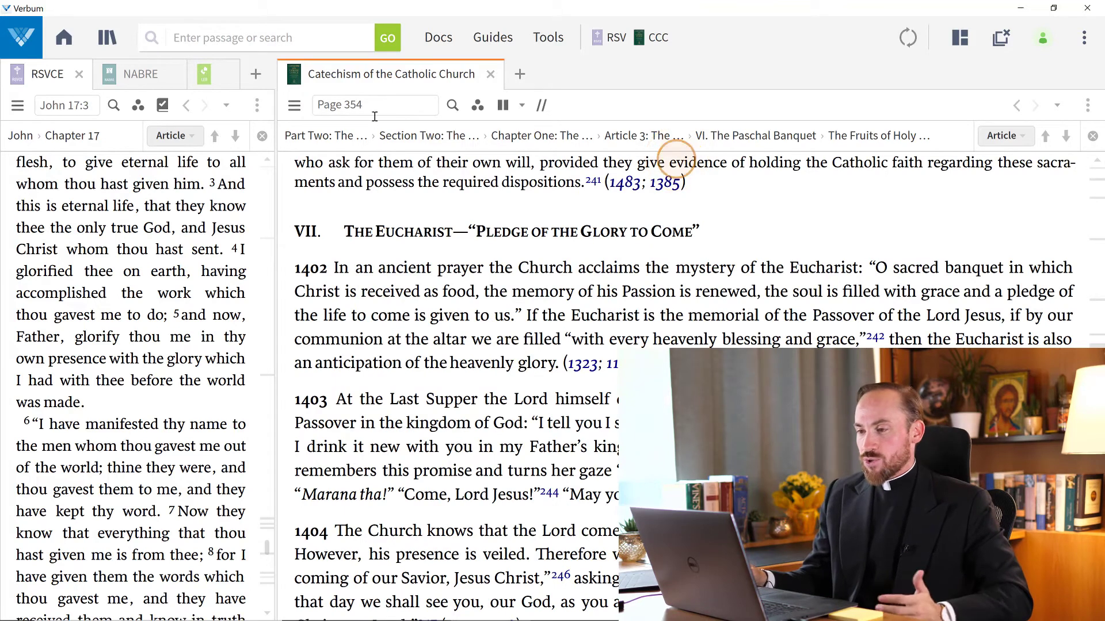
Enter 1127 in the Catechism reference box to reach paragraph 1127 on sacramental grace.
click(390, 103)
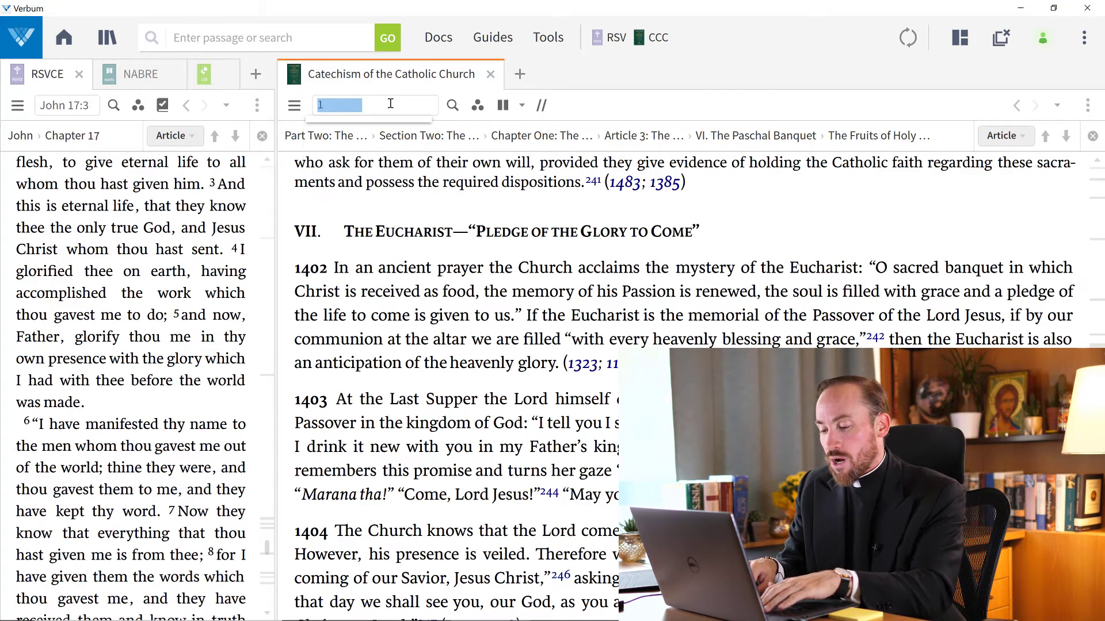
text(113)
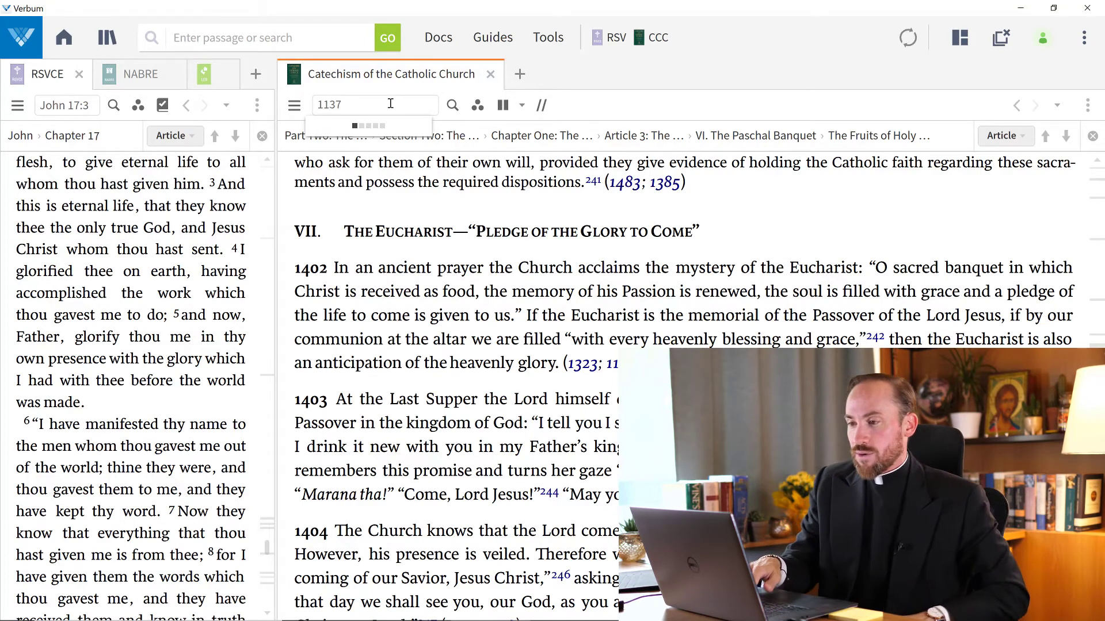
key(BackSpace)
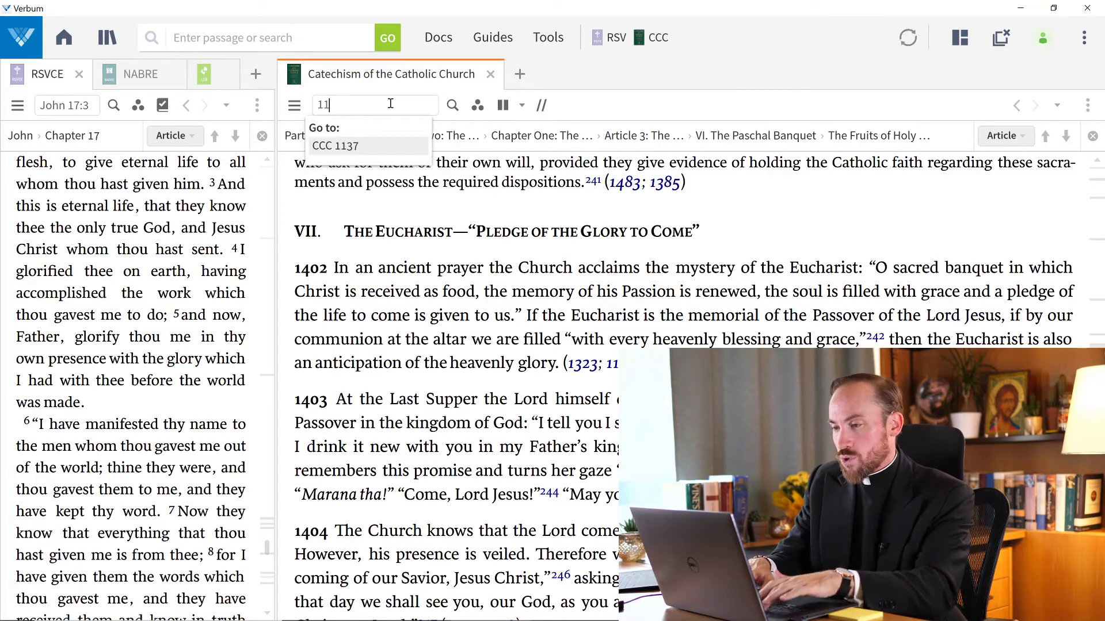
text(27)
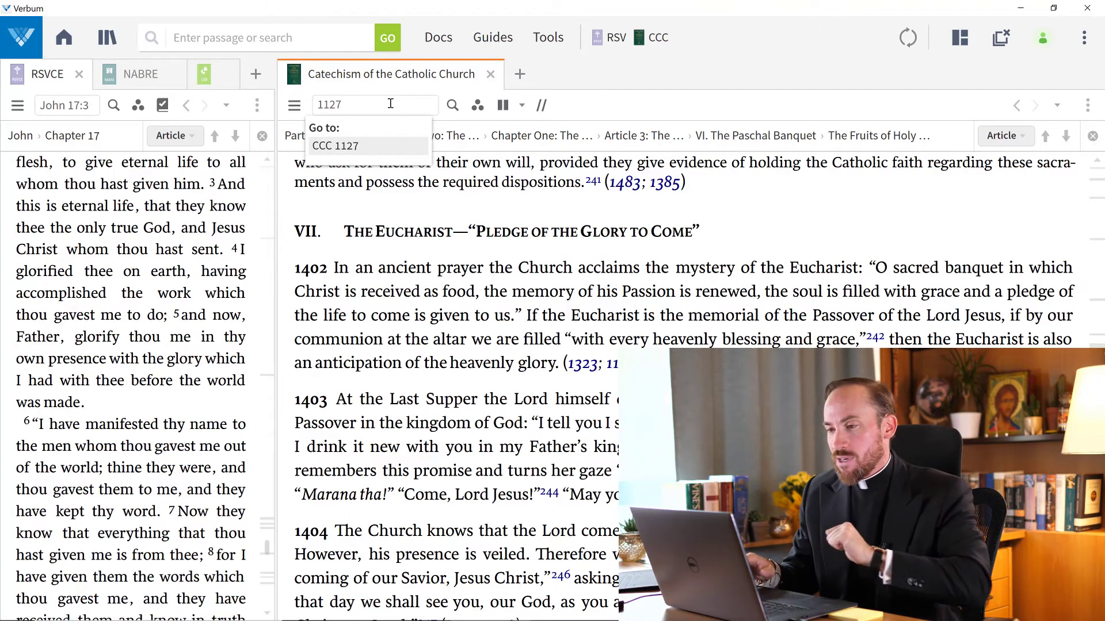
key(Return)
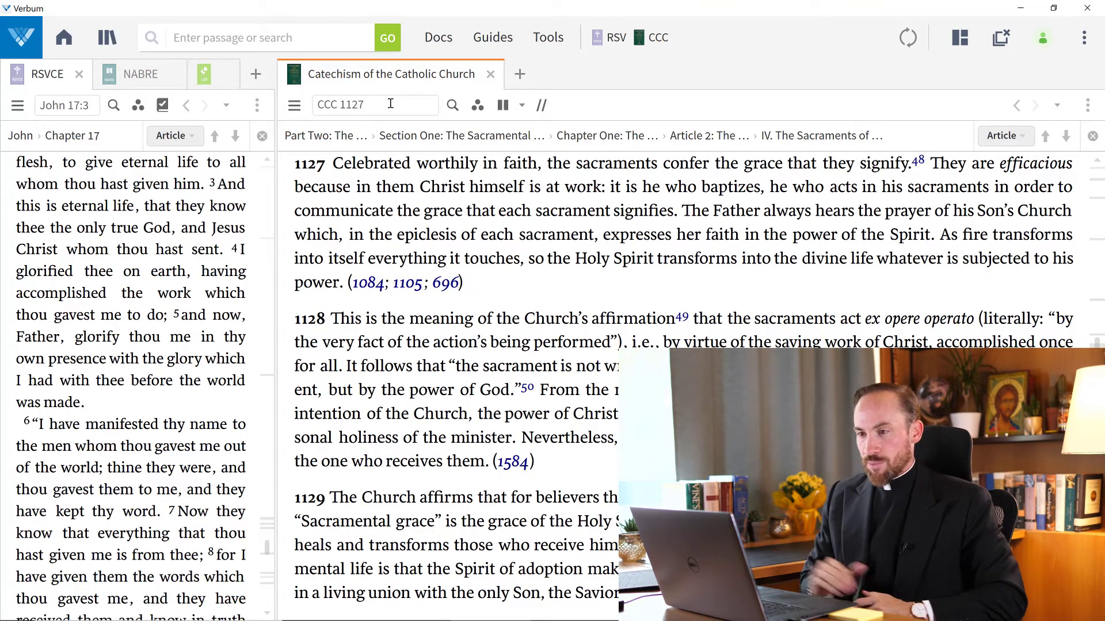
Enter 'mt 5' in the RSVCE reference box to show Matthew 5.
click(78, 107)
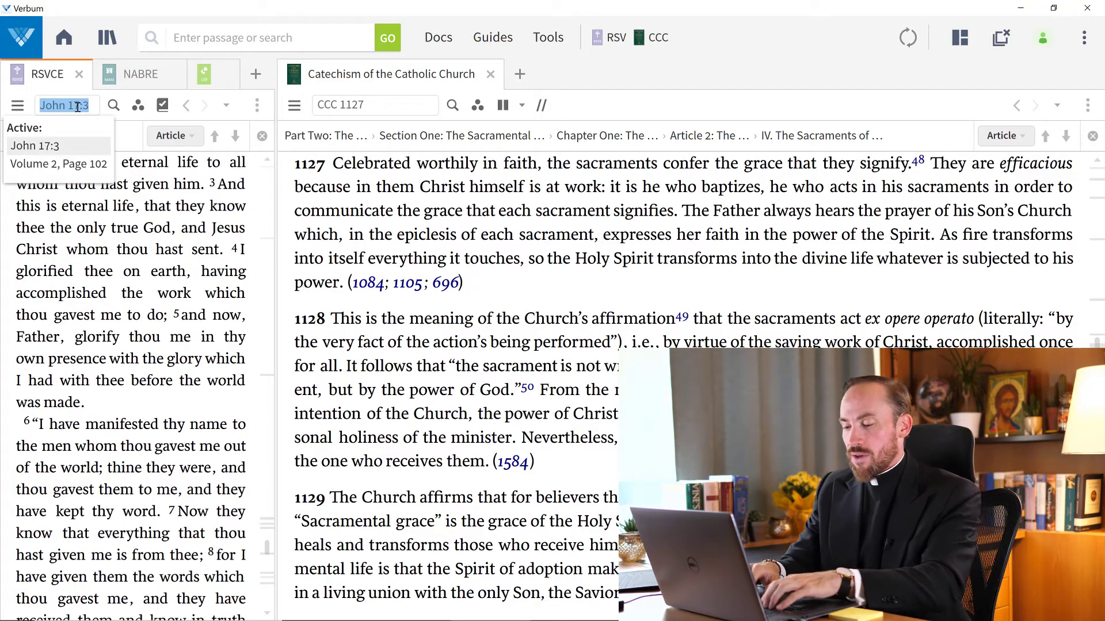
text(mt 5 1)
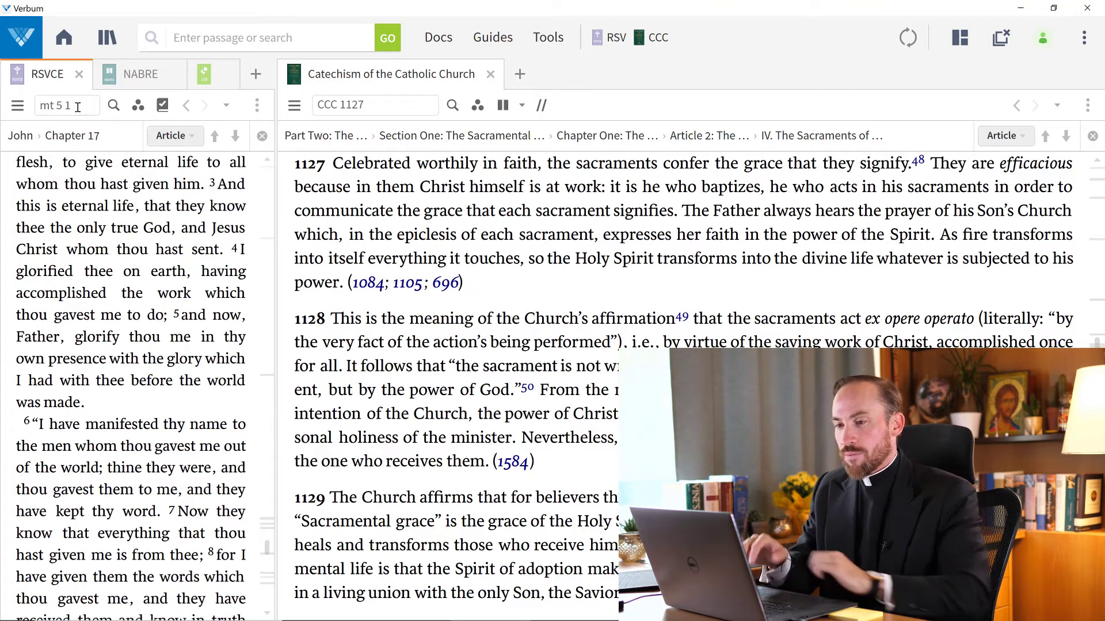
key(Return)
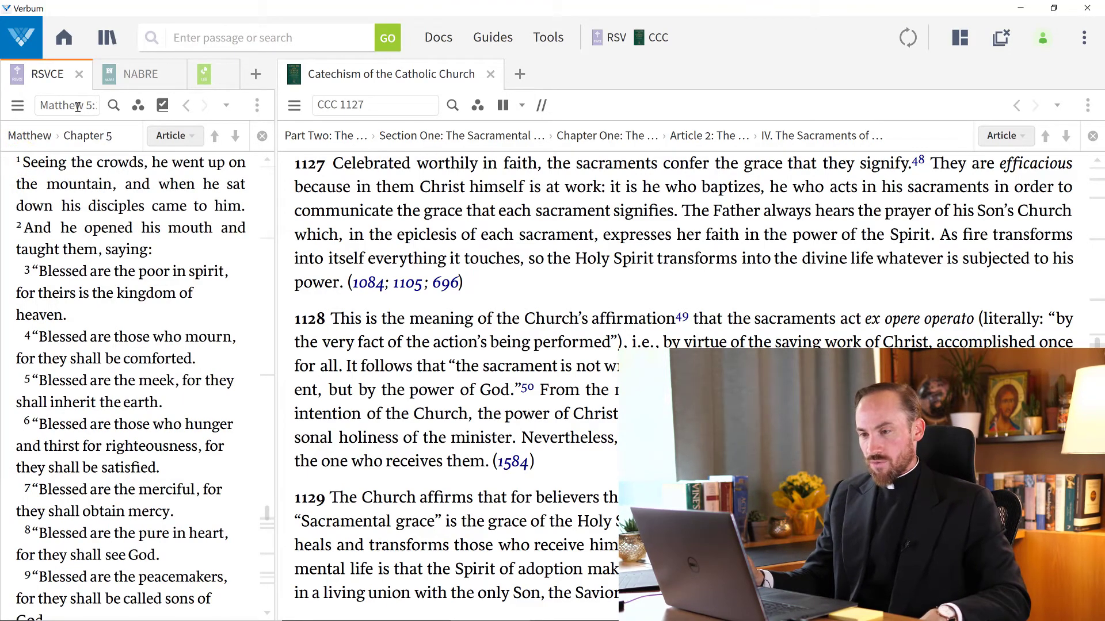
Show then hide the Catechism's table of contents, and open the Bible's table of contents.
click(294, 107)
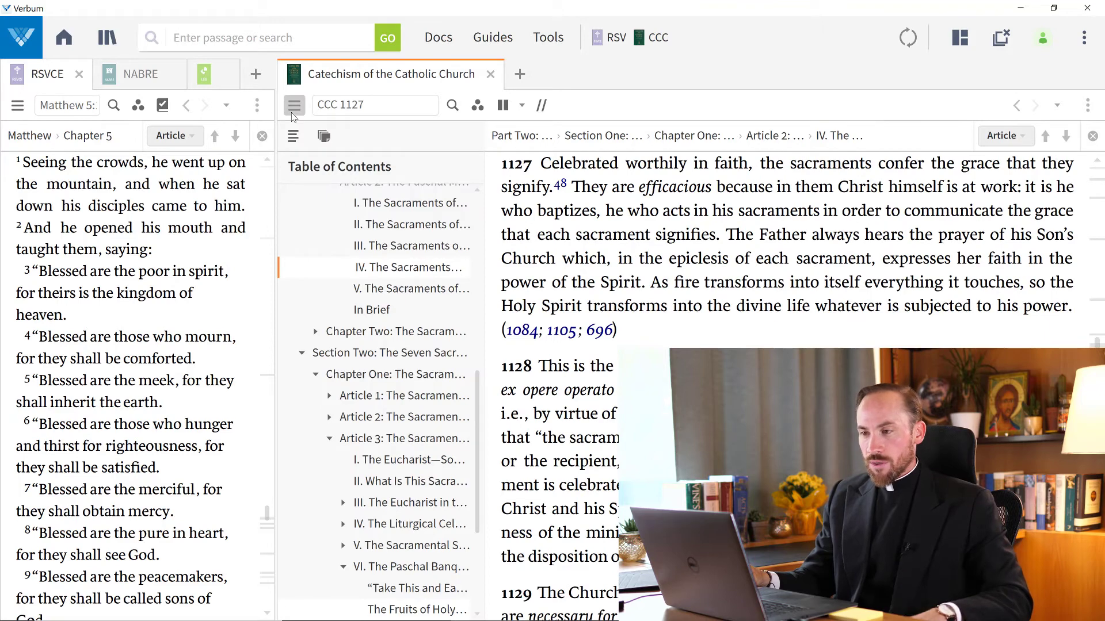
click(294, 106)
click(18, 106)
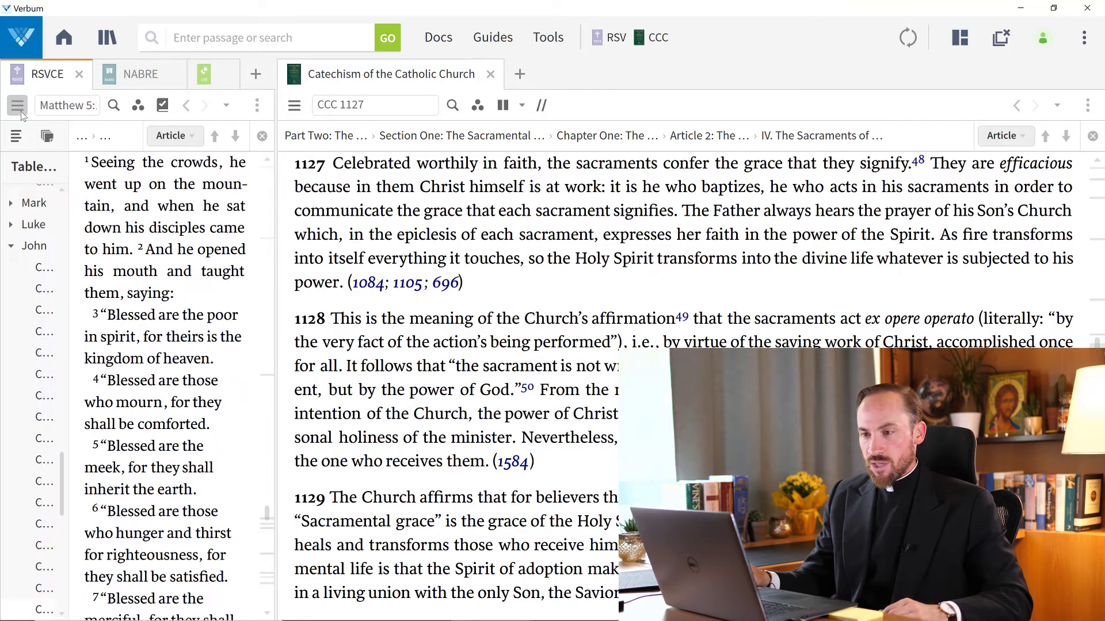
Hide the Bible's table of contents and open the Catechism's inline All Text search bar.
click(20, 111)
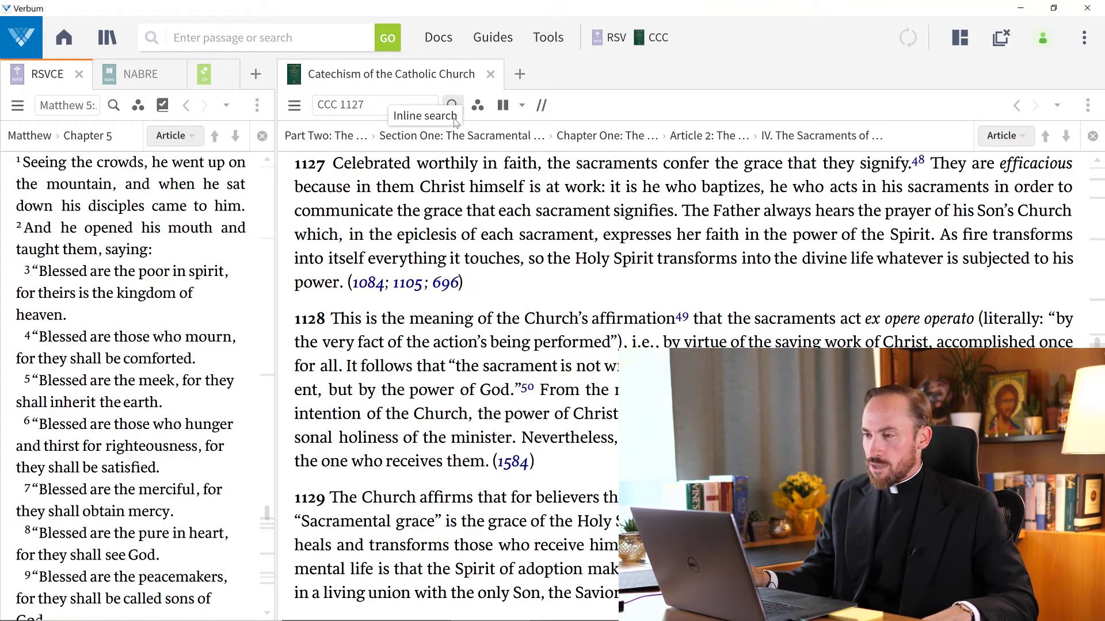
click(453, 106)
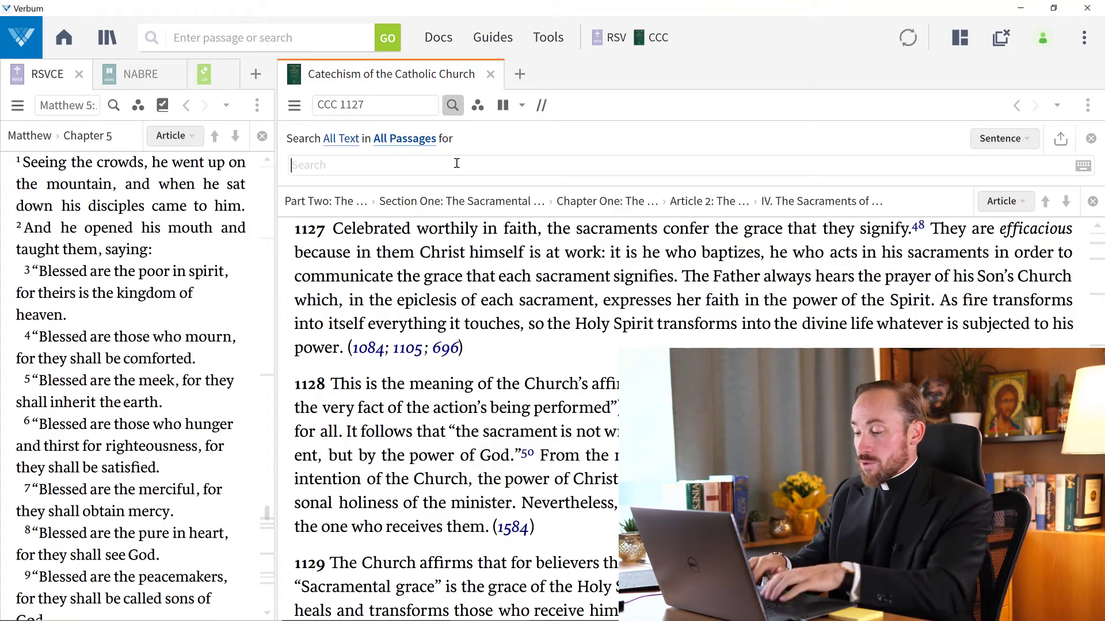
Search the Catechism for be perfect, then refine it to the exact phrase "be perfect" (8 hits).
text(be pe)
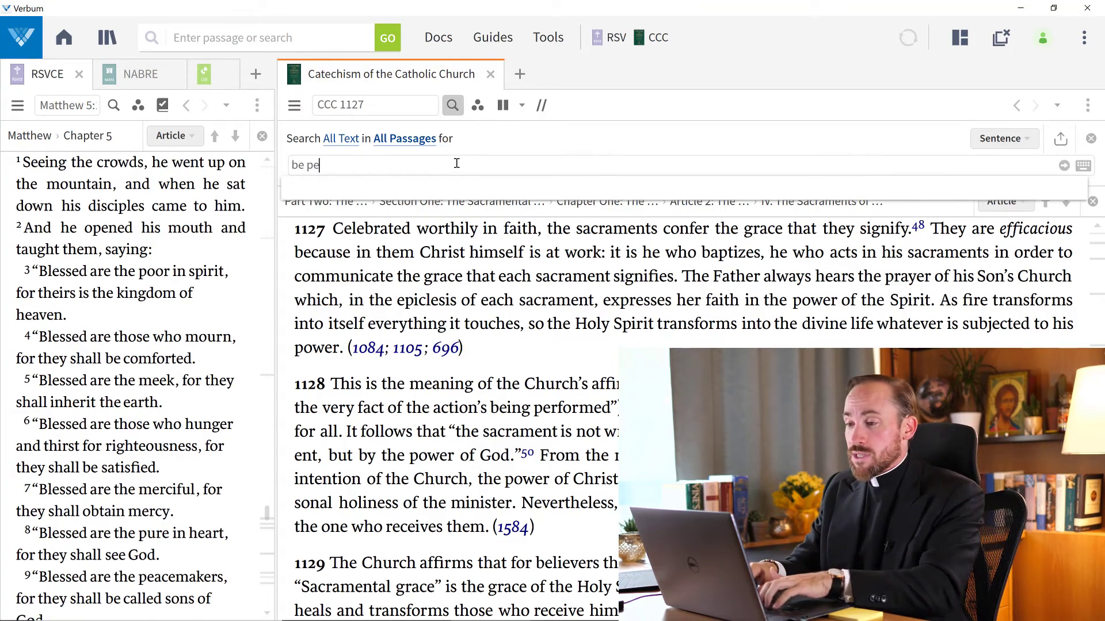
text(rfect)
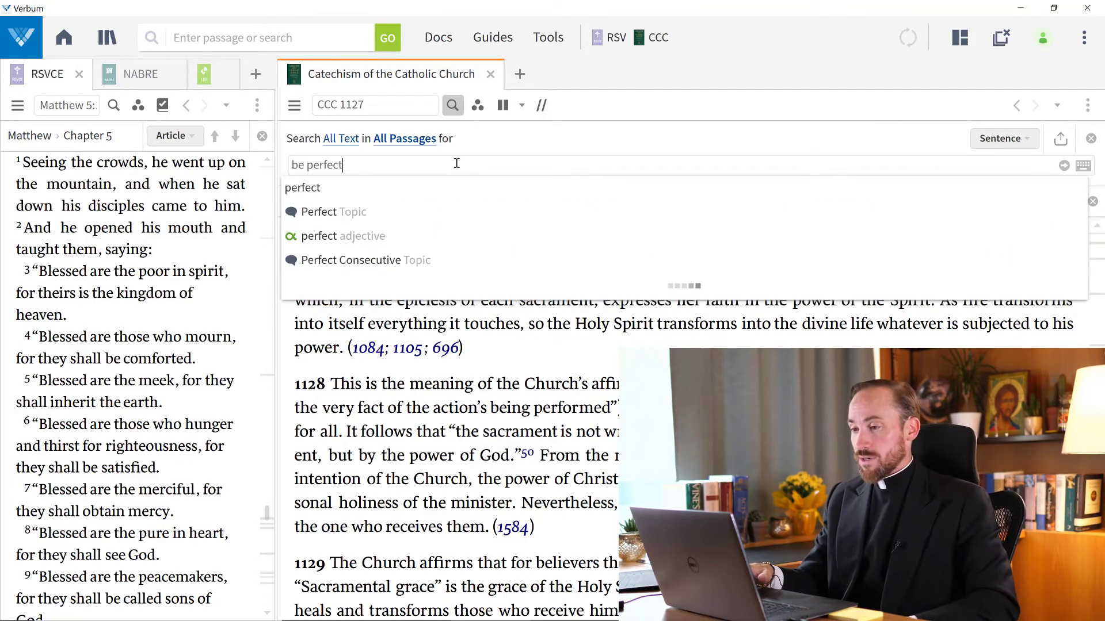
key(Return)
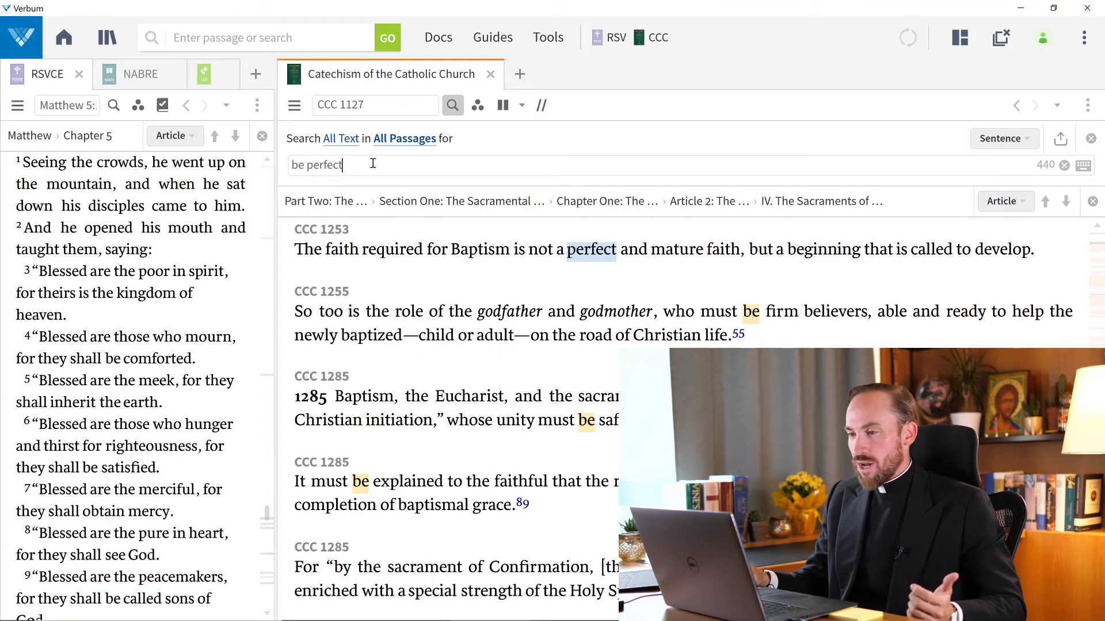
text(")
text(")
key(Return)
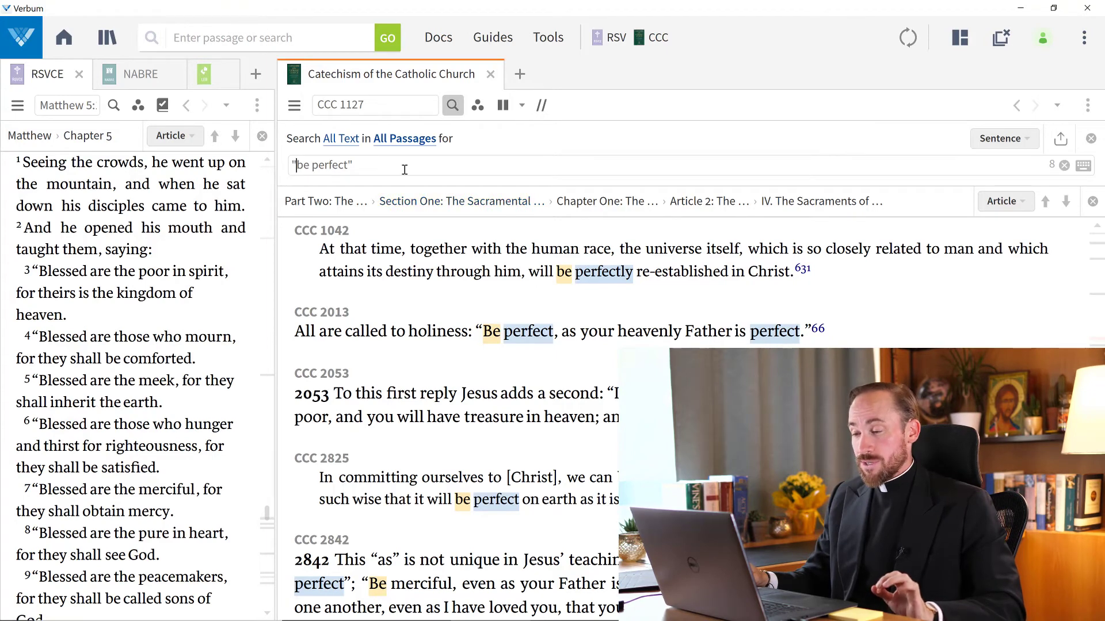
Replace the query with the Matthew 5:48 reference, listing CCC 1693, 1968, 2013 and 2842.
key(ctrl+shift+Left)
key(ctrl+shift+Left)
key(ctrl+shift+Left)
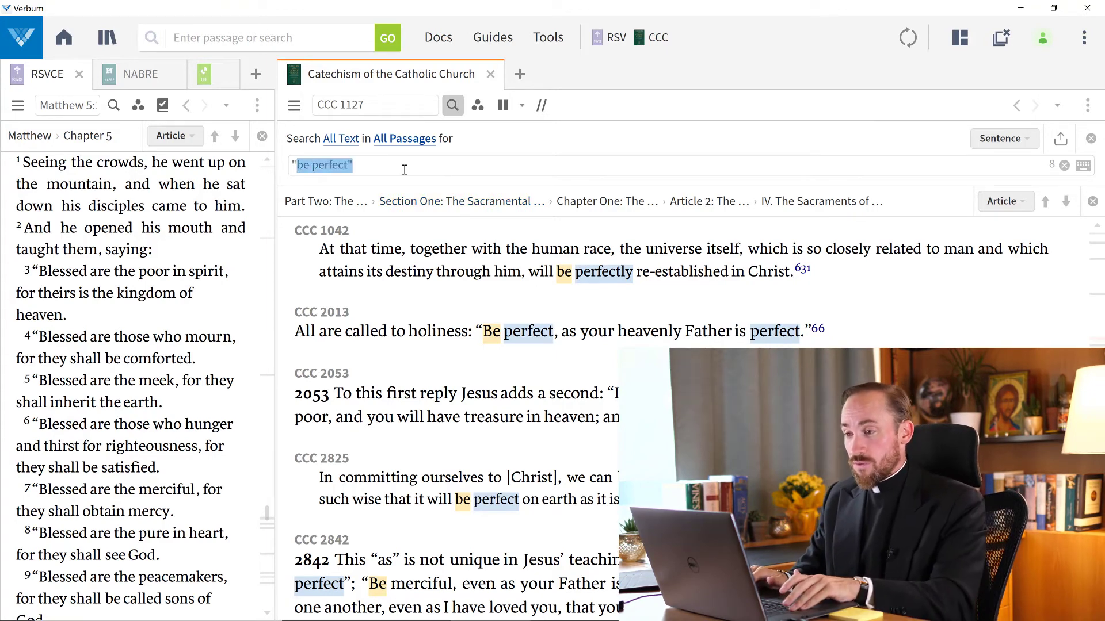
text(mt 5 48)
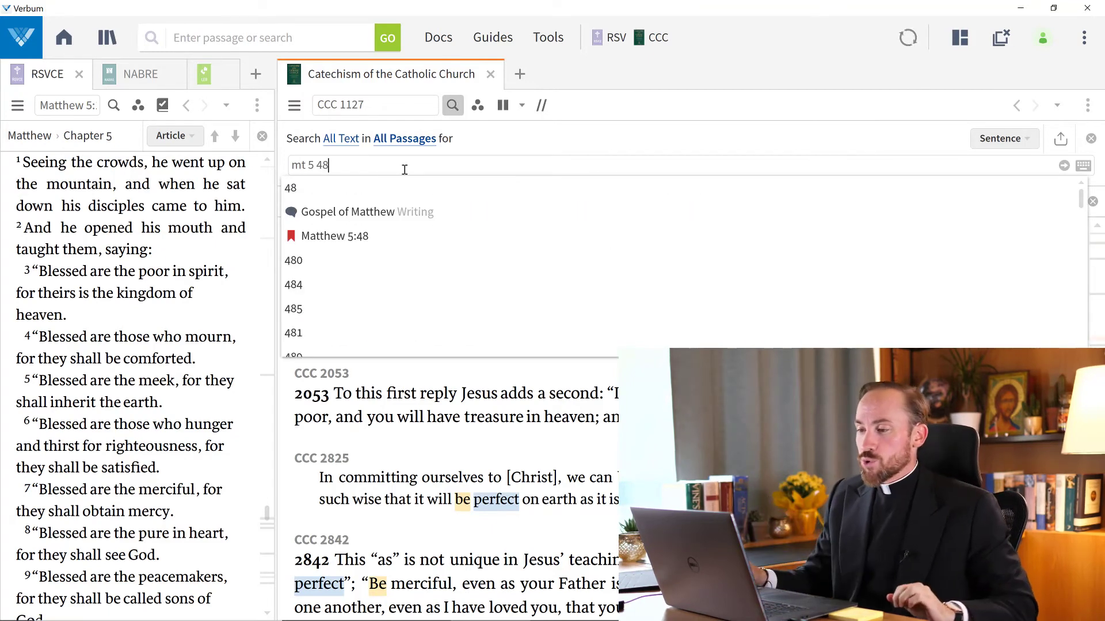
click(363, 239)
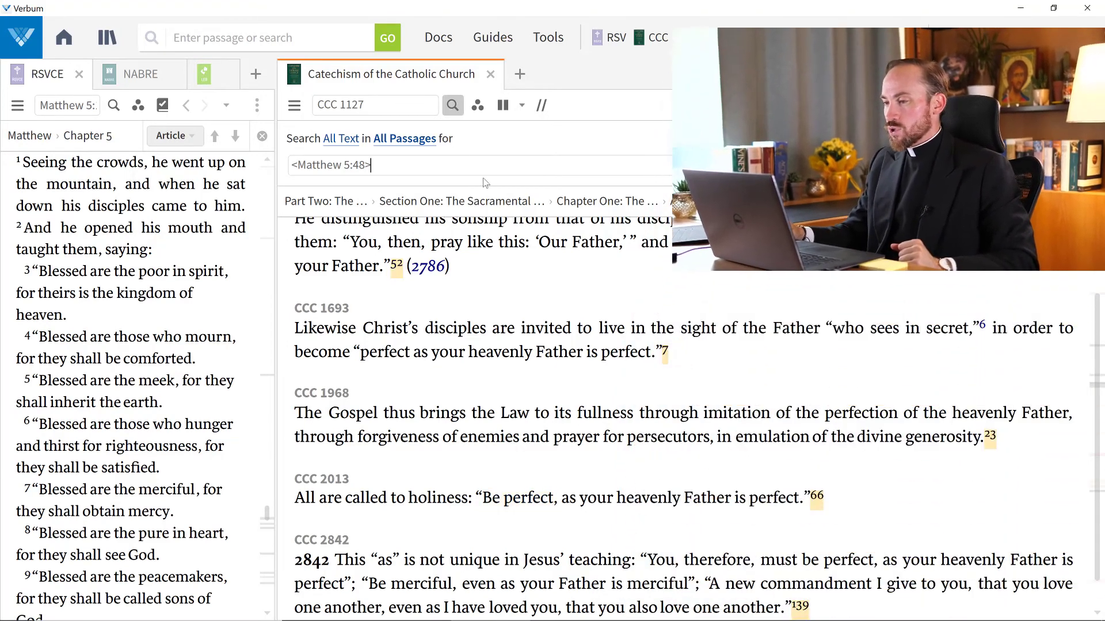
mouse_move(394, 268)
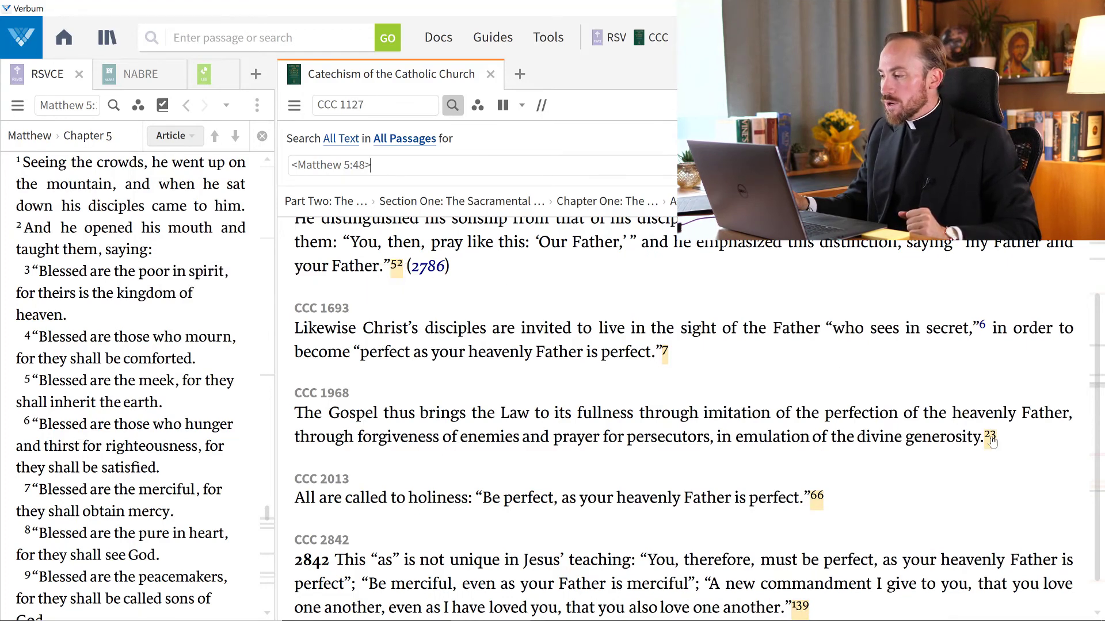
mouse_move(991, 440)
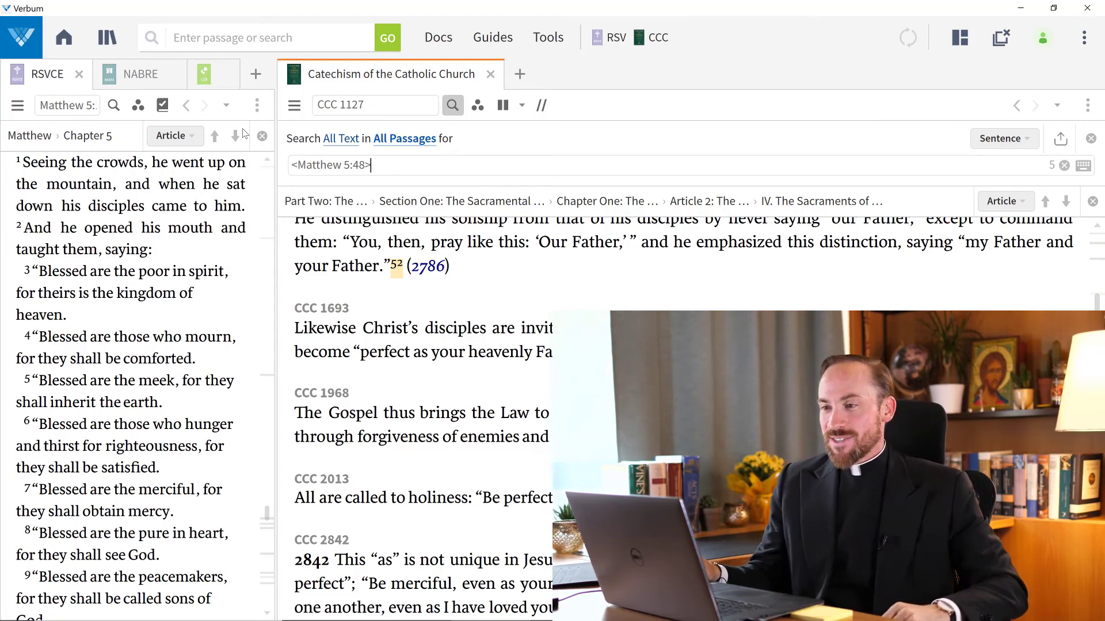
Close the NABRE and Lexham English Bible tabs, leaving only the RSVCE.
scroll(90, 247, up, 5)
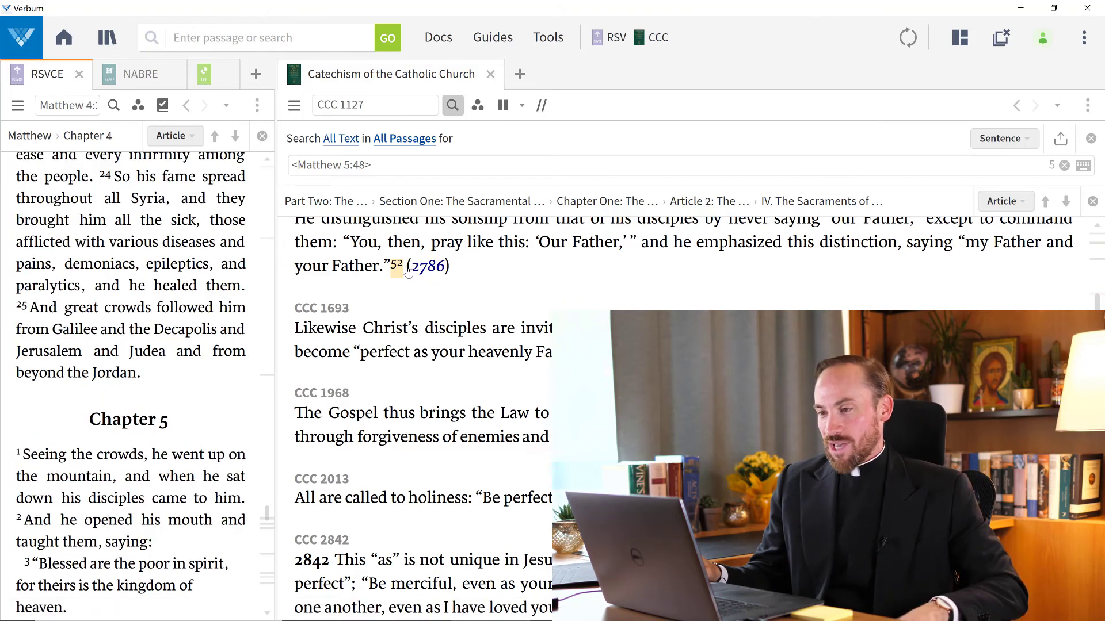
click(174, 74)
click(223, 73)
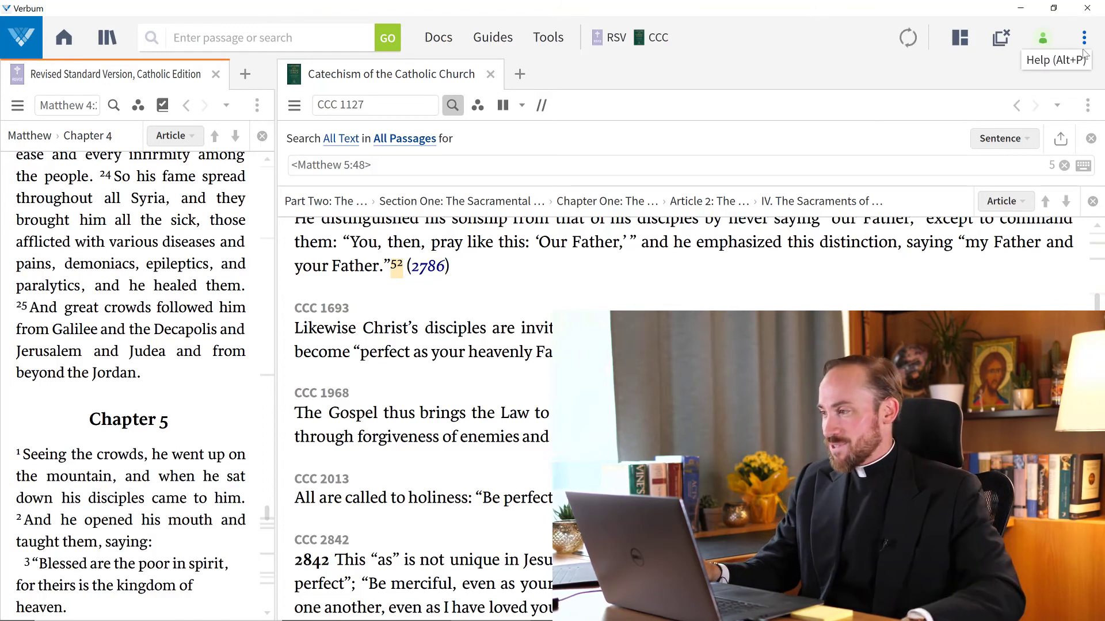
Save the current workspace as a named layout called 'CCCC Study'.
click(960, 38)
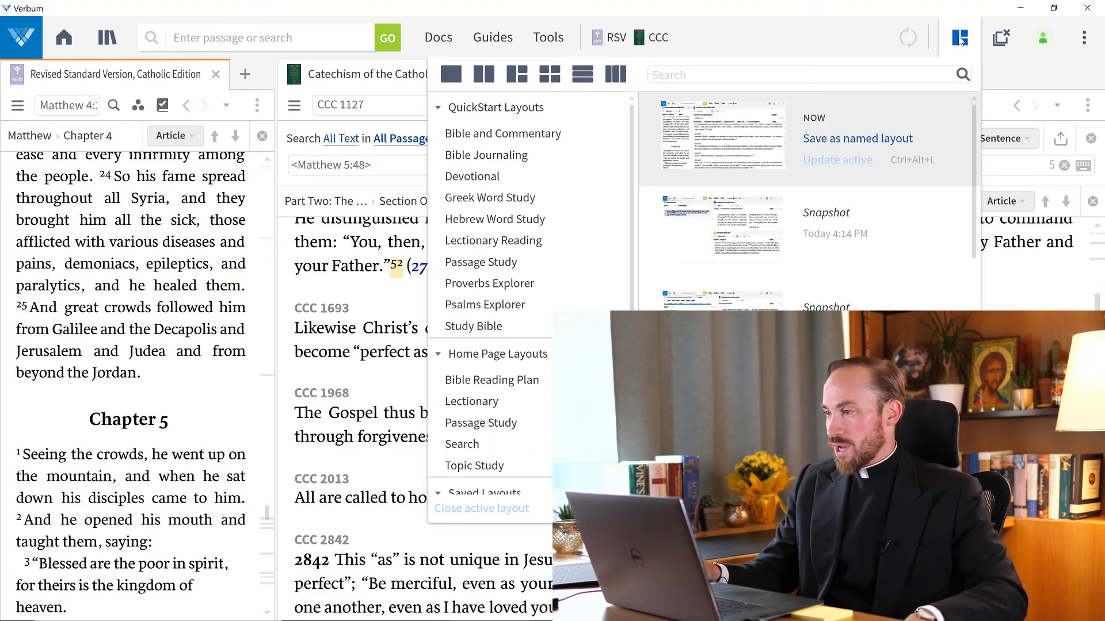
click(870, 143)
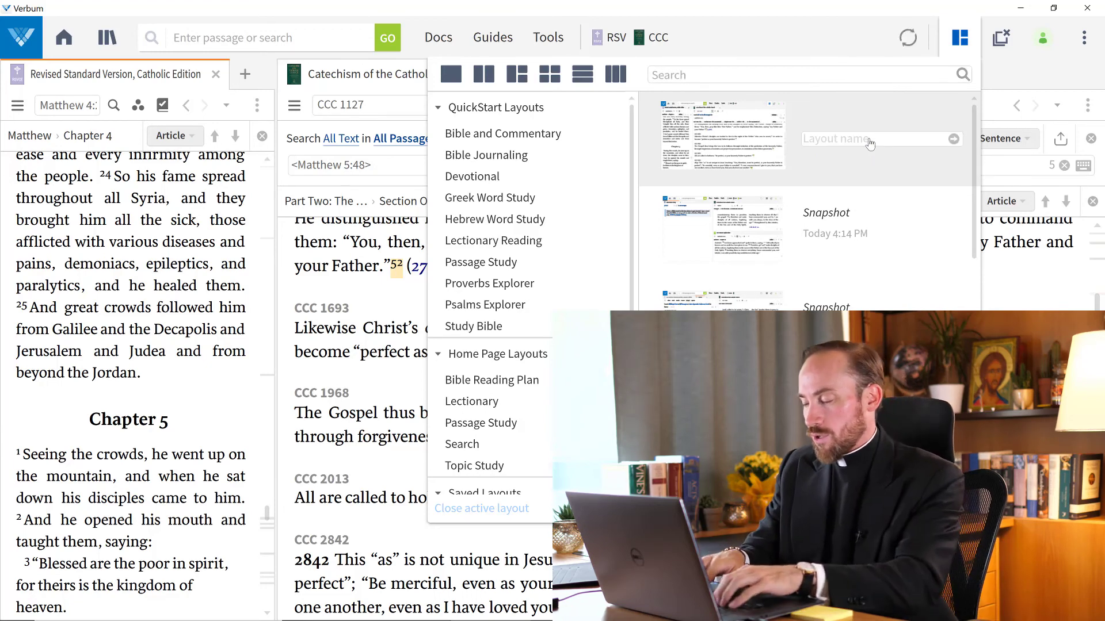
text(CCCC Study)
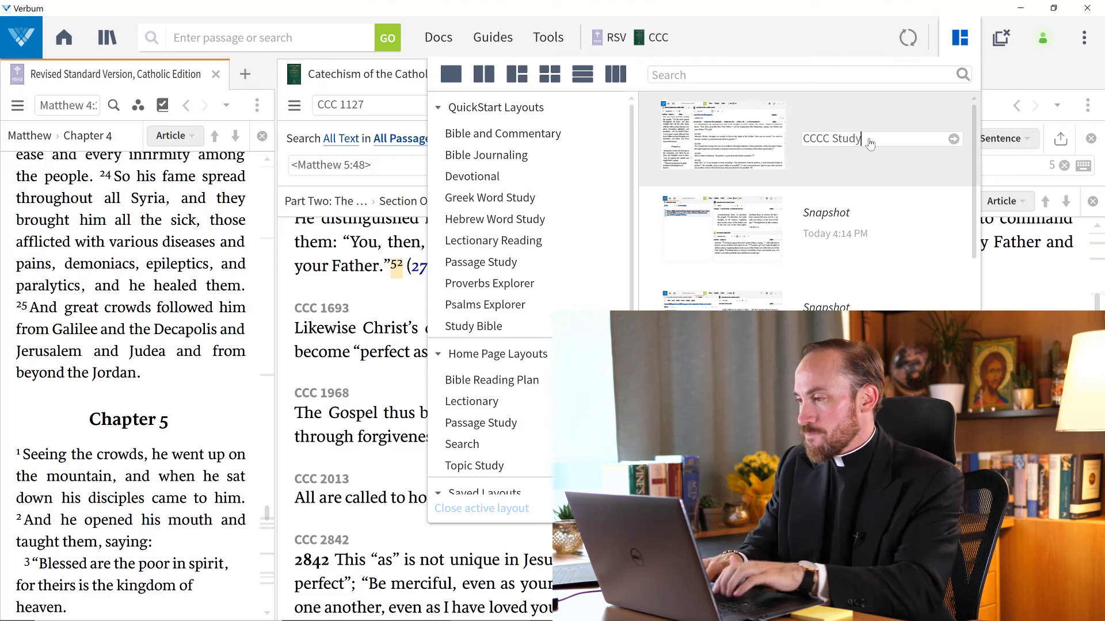
key(Return)
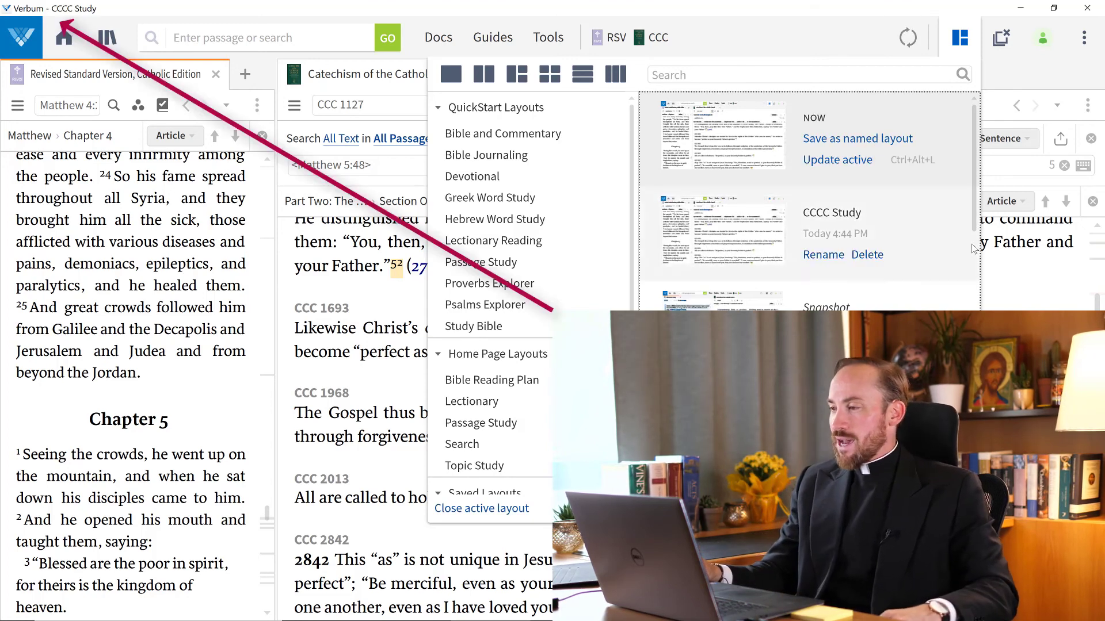
click(563, 139)
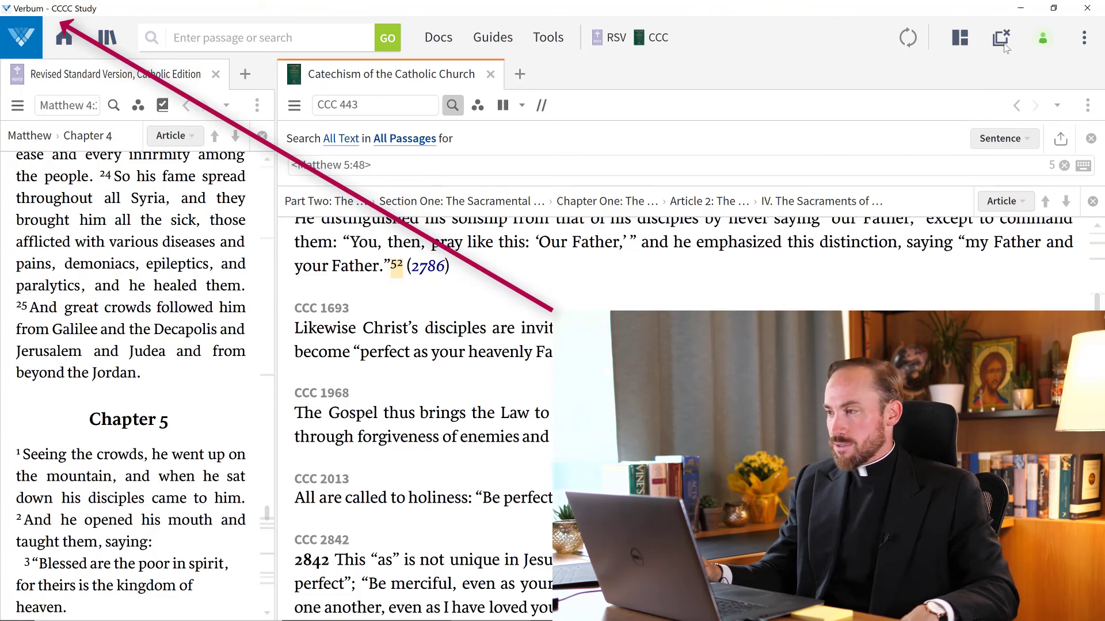
Close the RSV Bible panel and dock a new Bible Word Study guide beside the Catechism.
click(1084, 39)
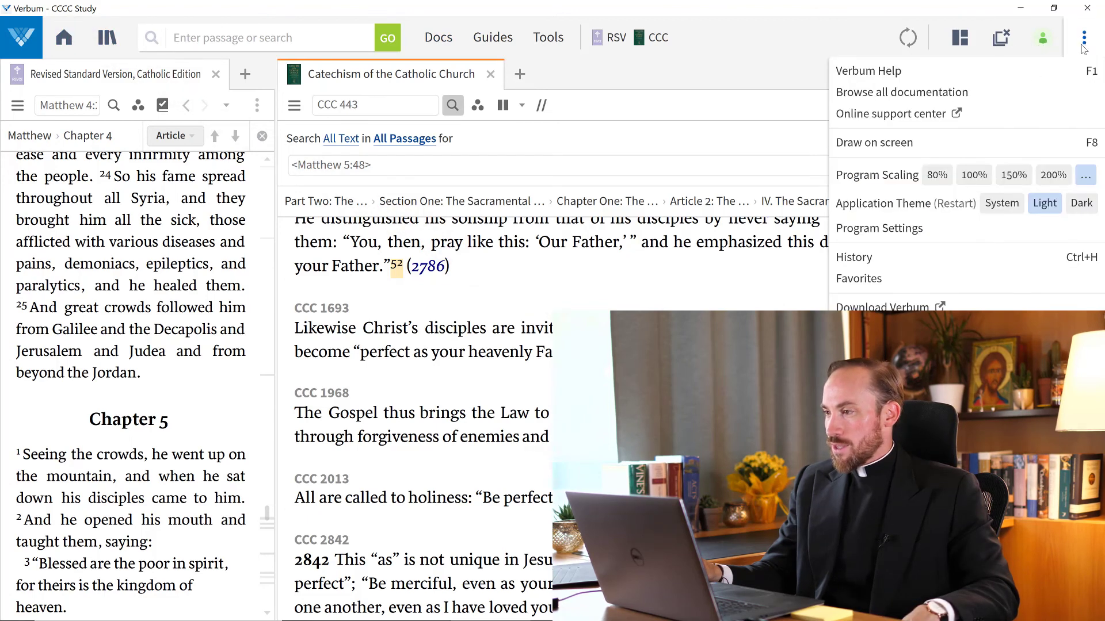
click(724, 283)
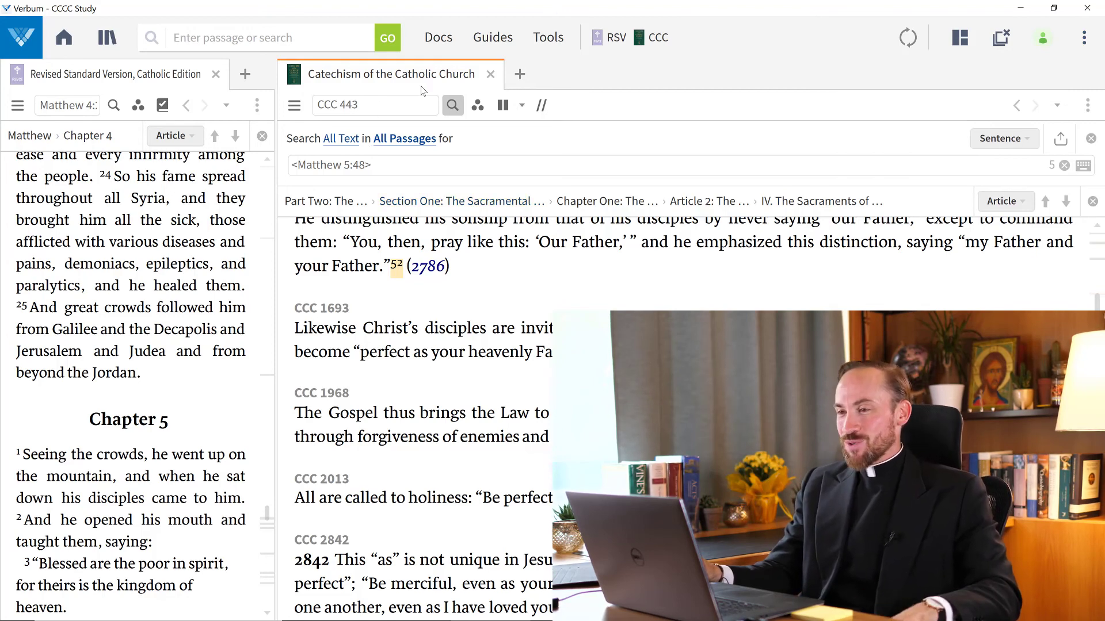
middle_click(147, 77)
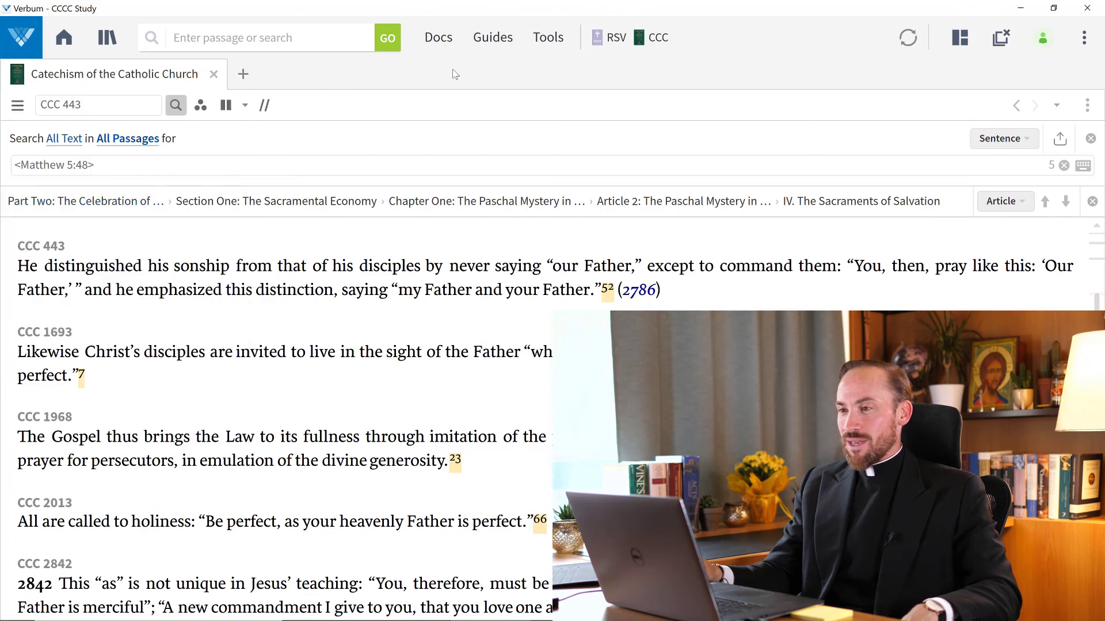
click(494, 38)
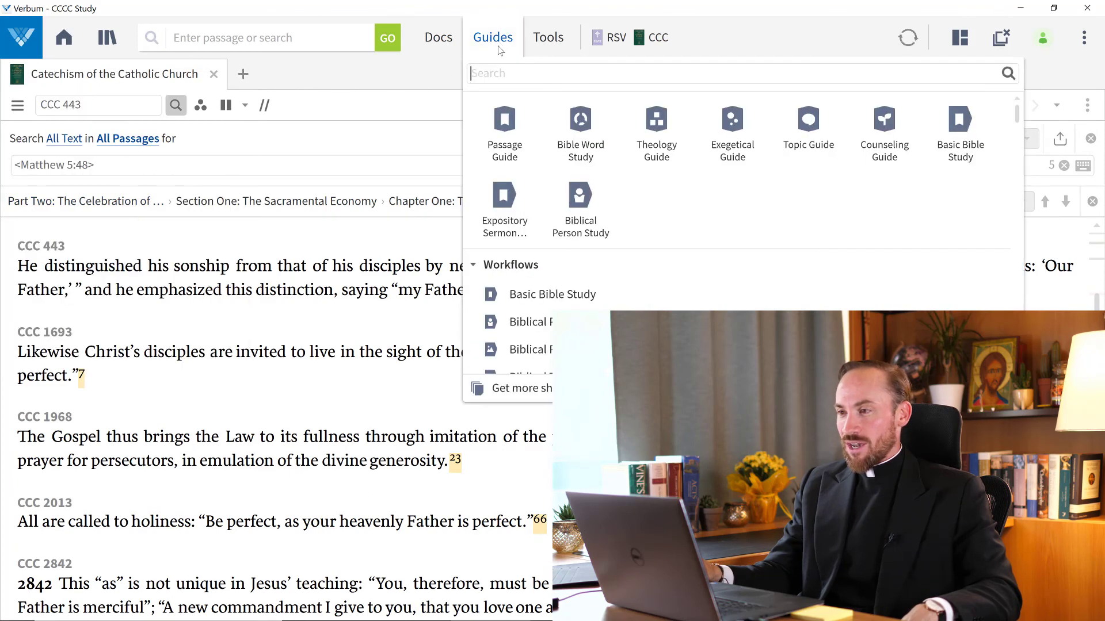
click(581, 122)
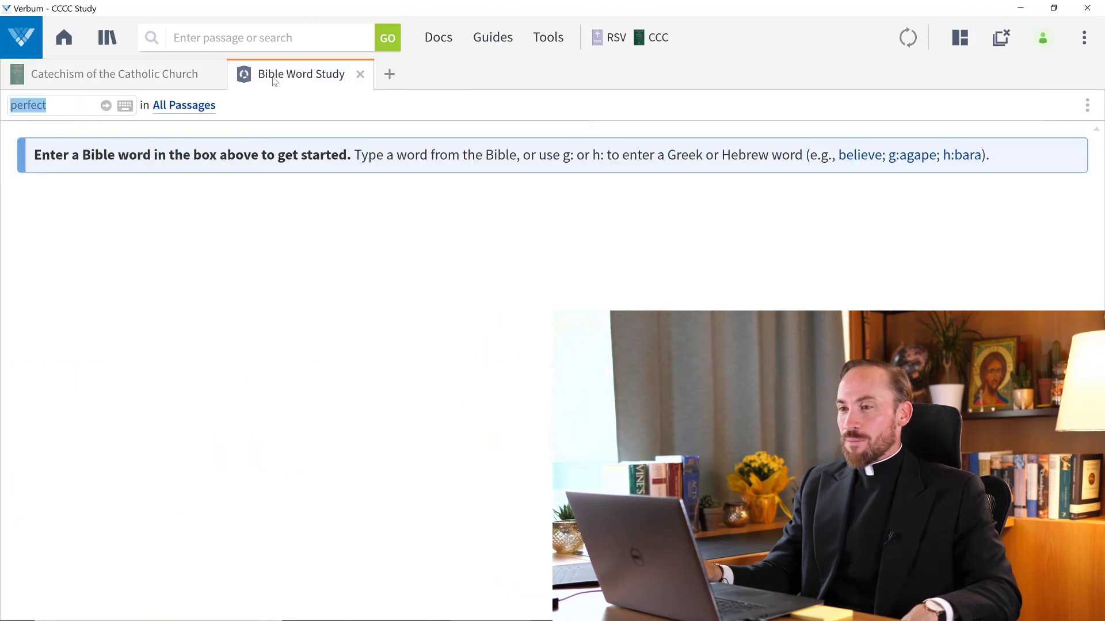
drag(274, 80, 872, 284)
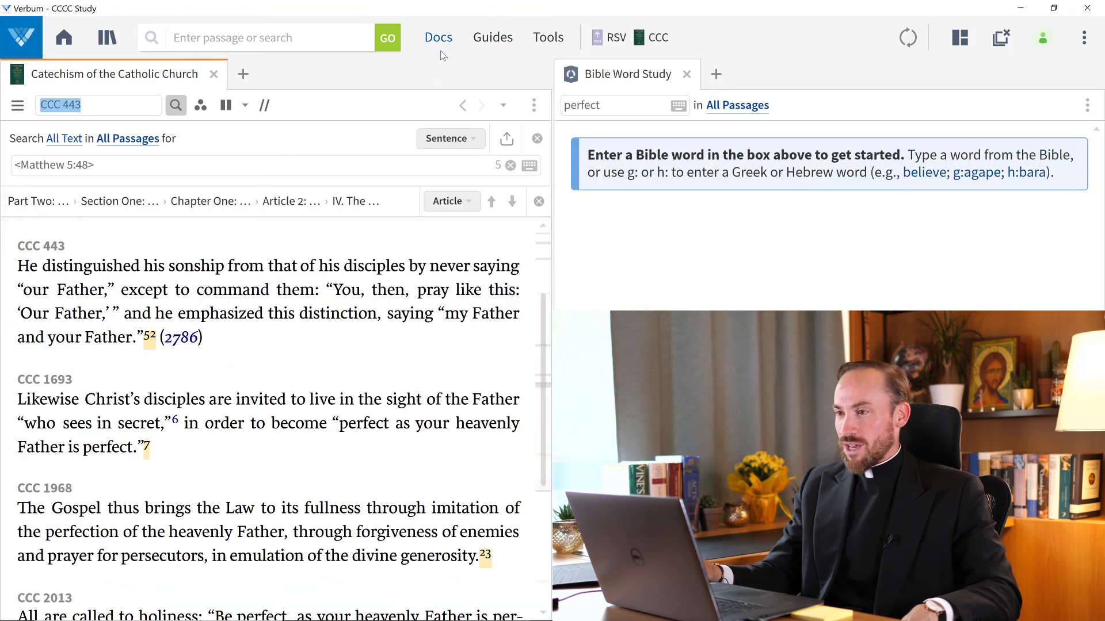
Narrow the Catechism panel to widen the Bible Word Study for 'perfect'.
click(439, 38)
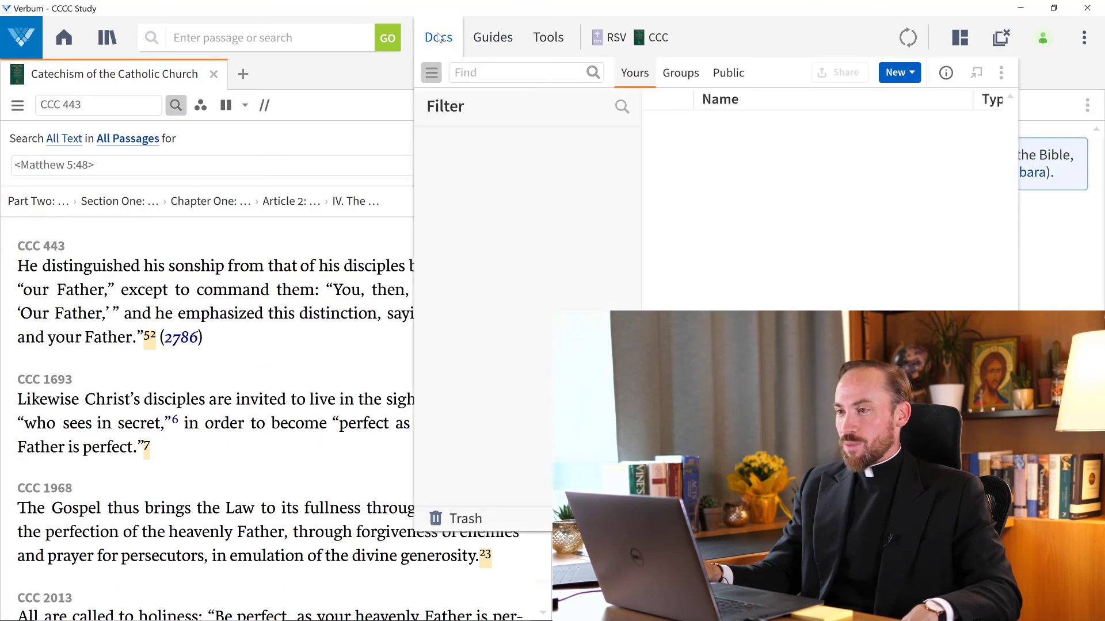
click(439, 38)
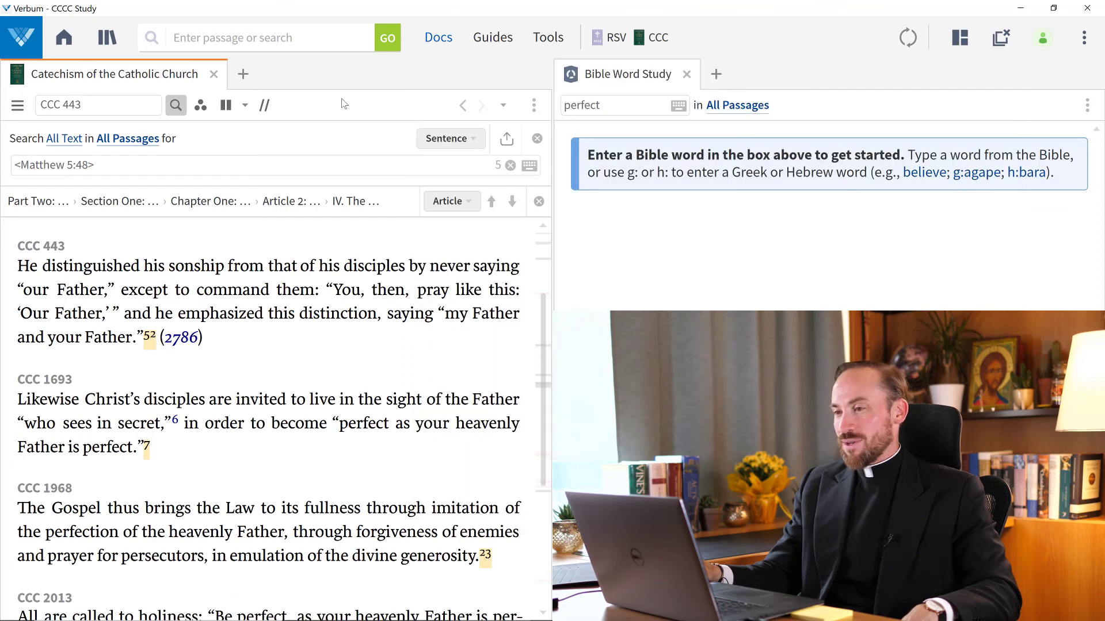
drag(553, 227, 369, 227)
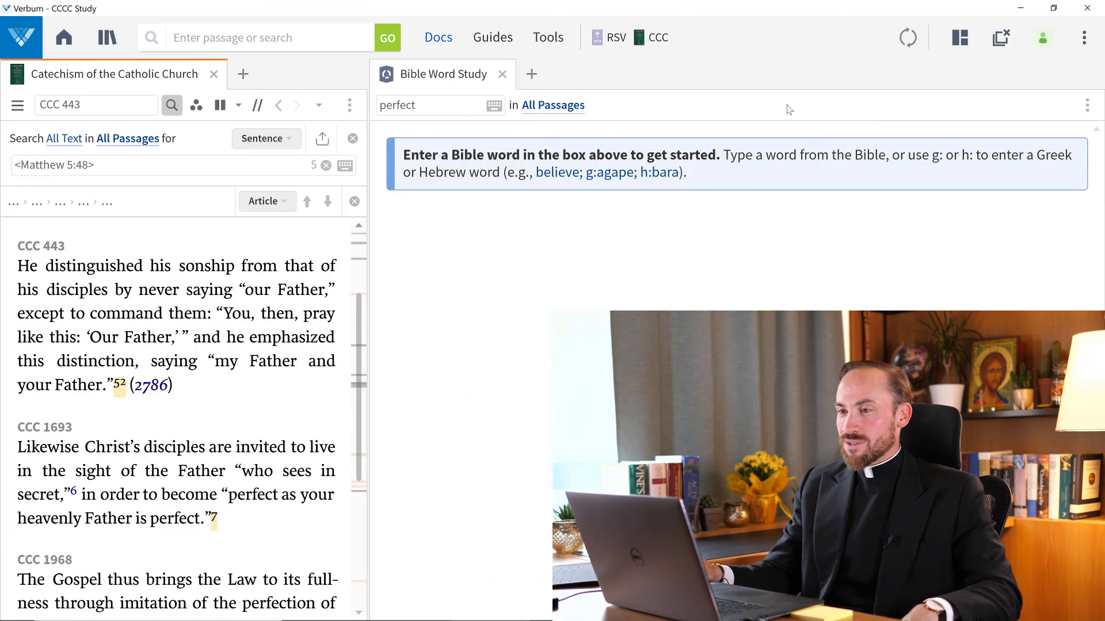
click(959, 44)
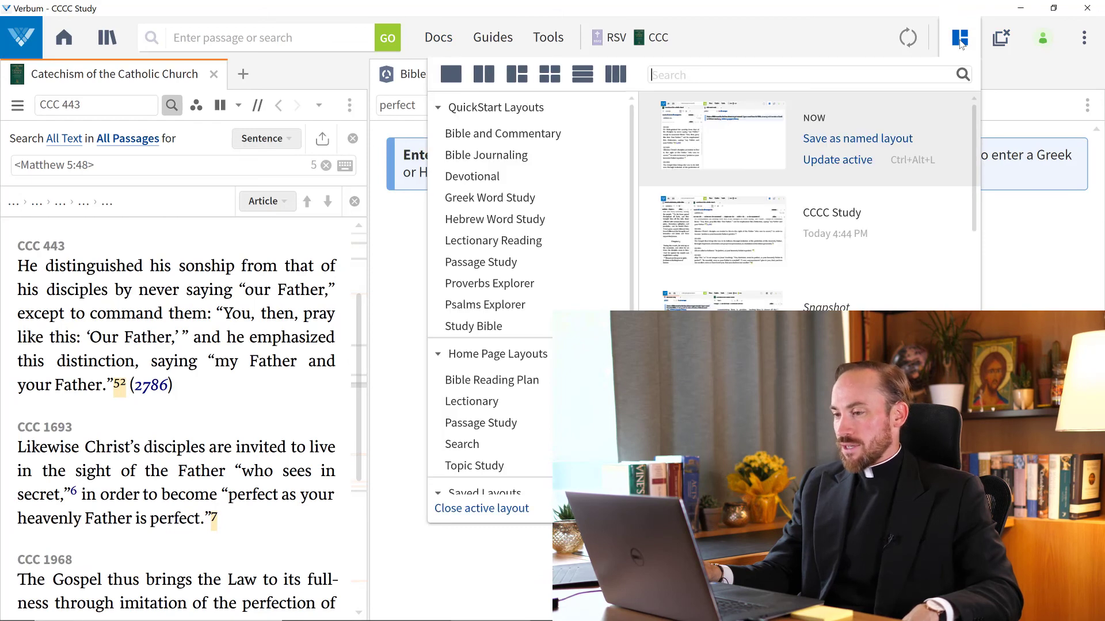
Reopen the saved 'CCCC Study' layout to bring back the RSVCE at Matthew 4–5.
click(838, 221)
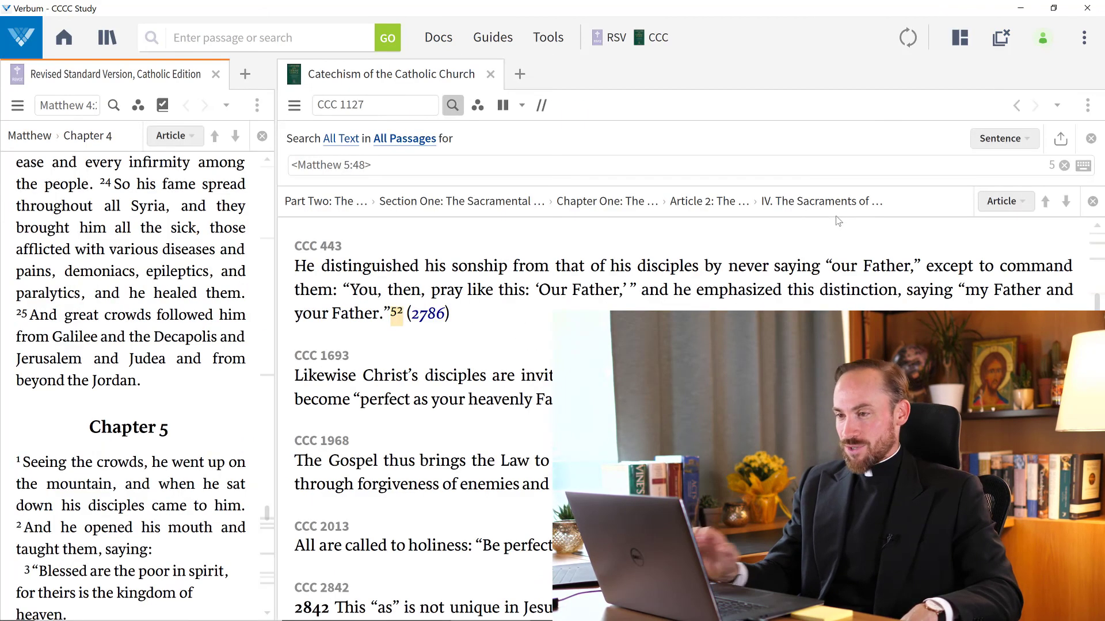